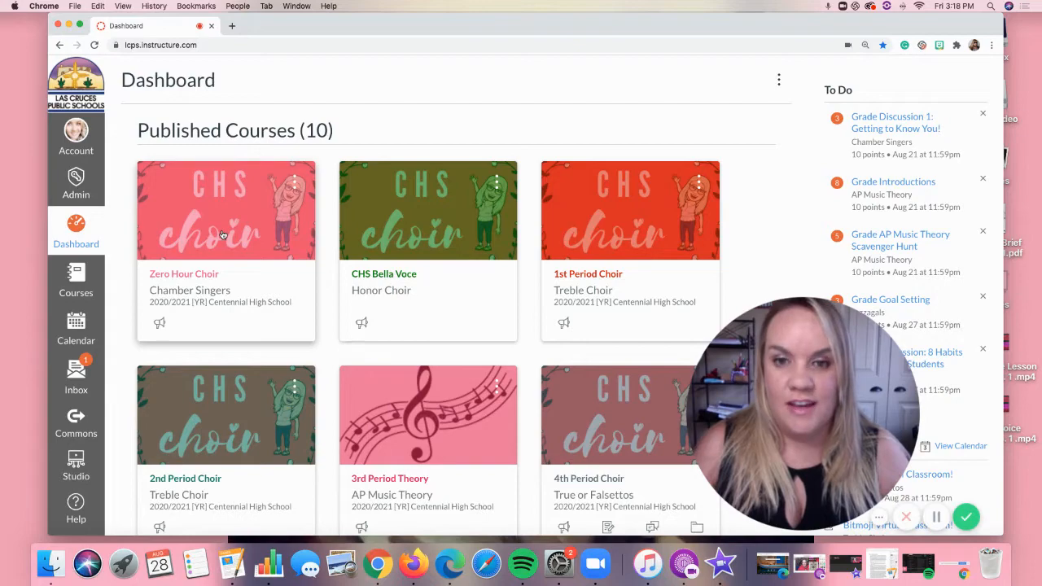
- Open the settings of the Advisory course from the dashboard
scroll(435, 272, down, 5)
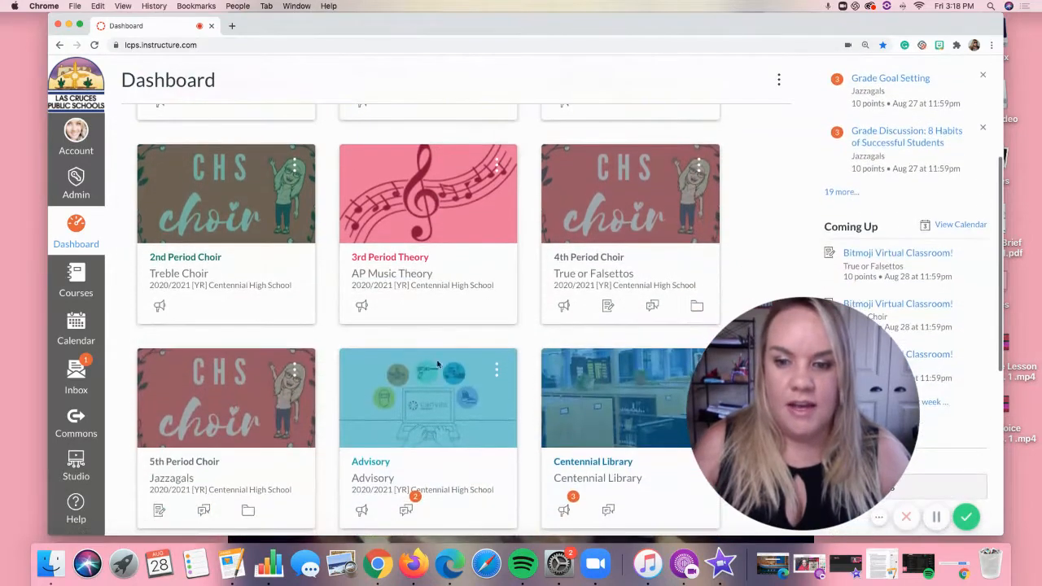
click(426, 395)
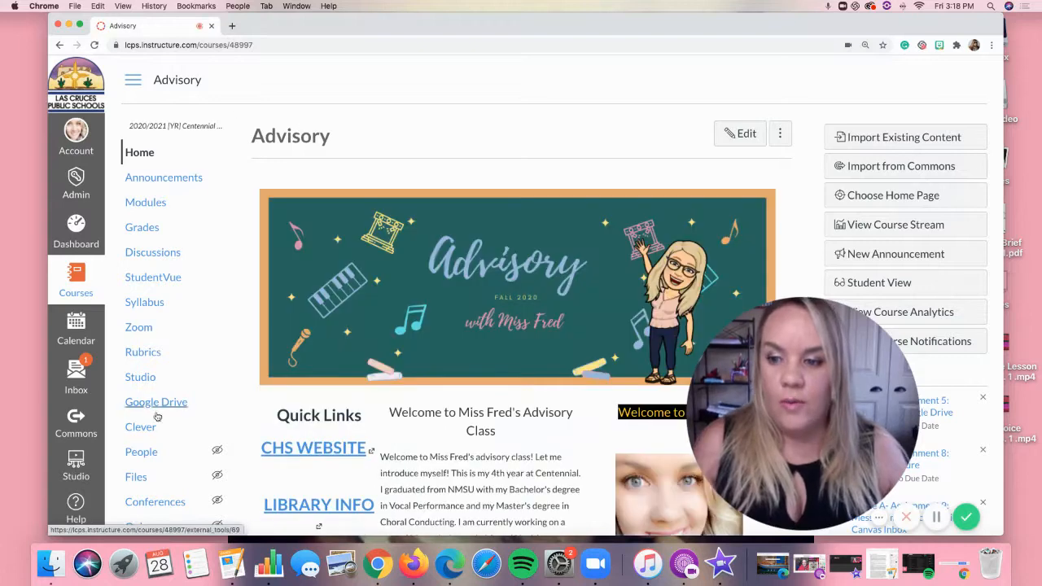
scroll(157, 416, down, 5)
click(145, 290)
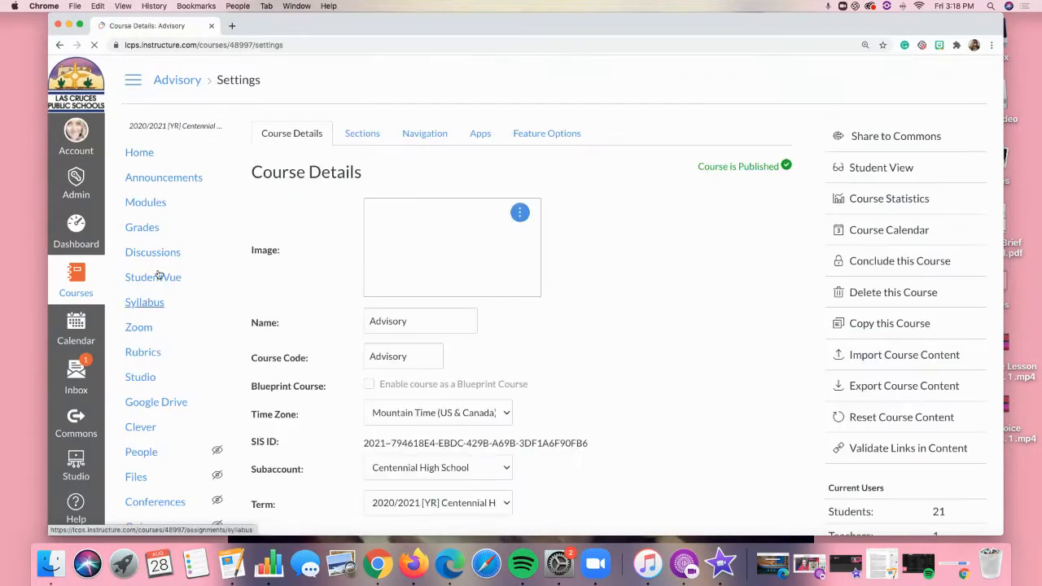
- Expand the additional course options and turn off "Hide totals in student grades summary" and "Hide grade distribution graphs from students"
scroll(309, 318, down, 3)
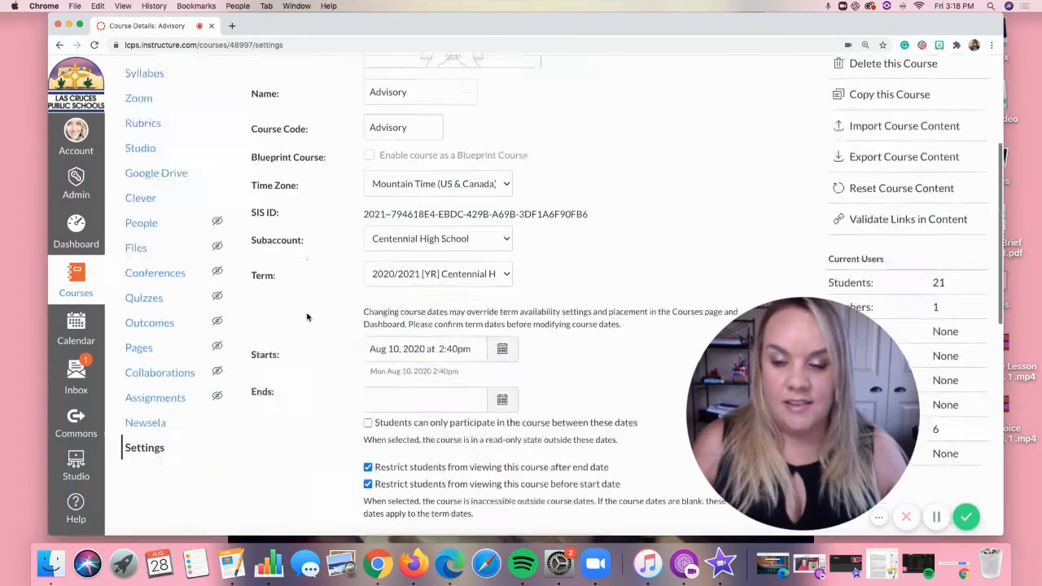
scroll(307, 317, down, 10)
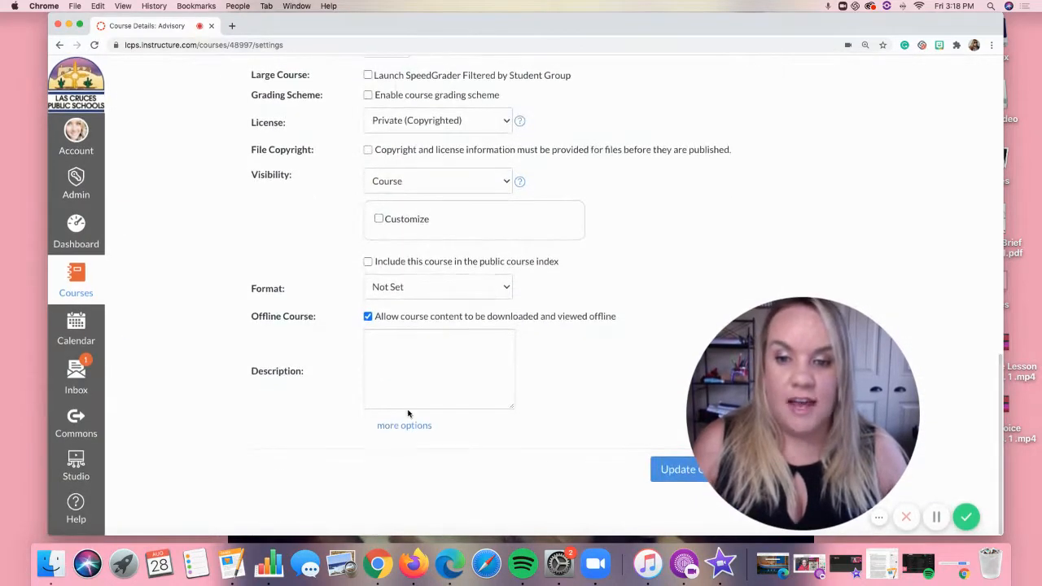
click(414, 425)
scroll(404, 402, down, 2)
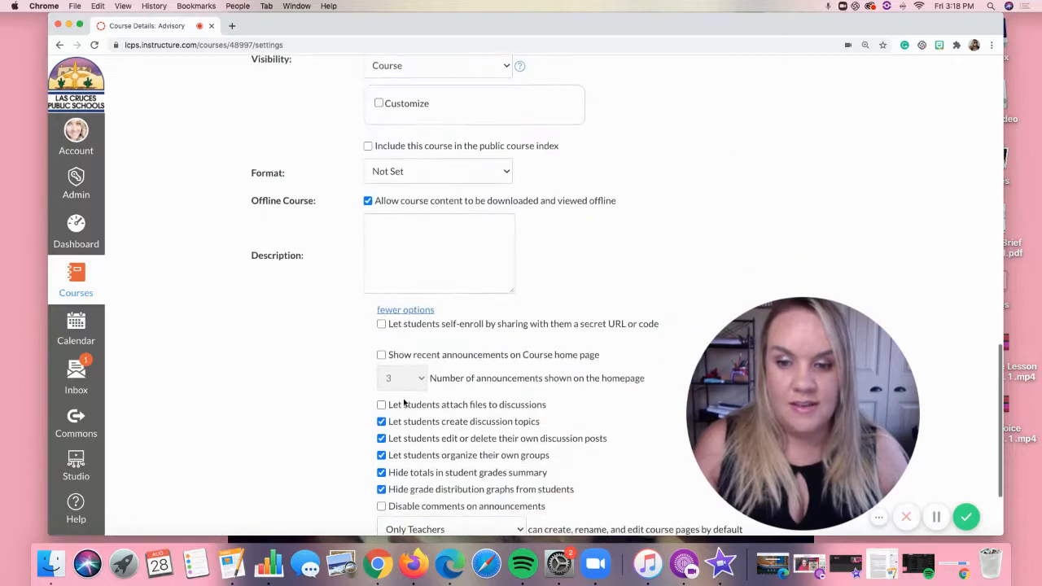
scroll(403, 402, down, 1)
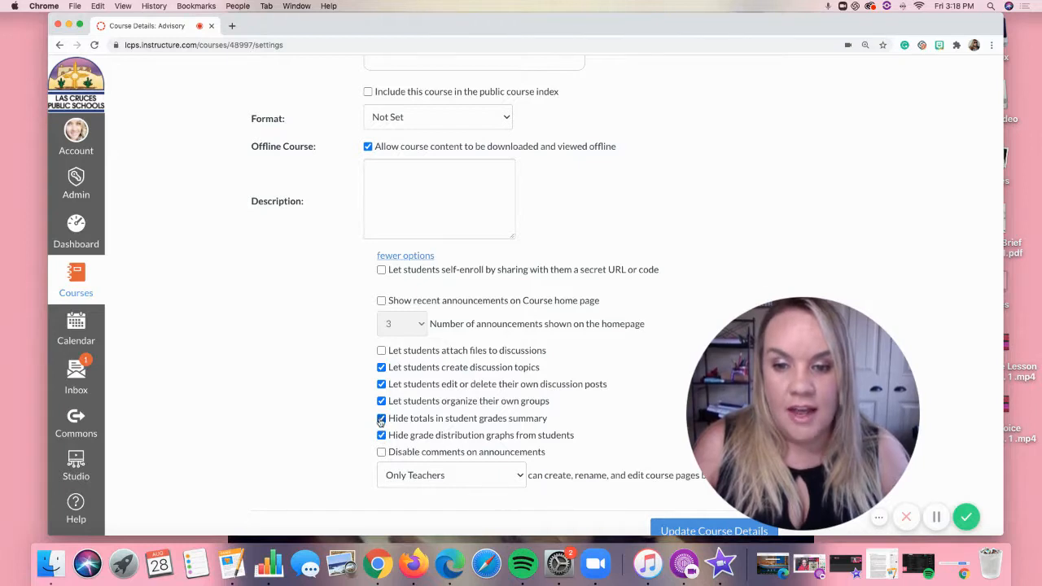
click(382, 419)
click(381, 434)
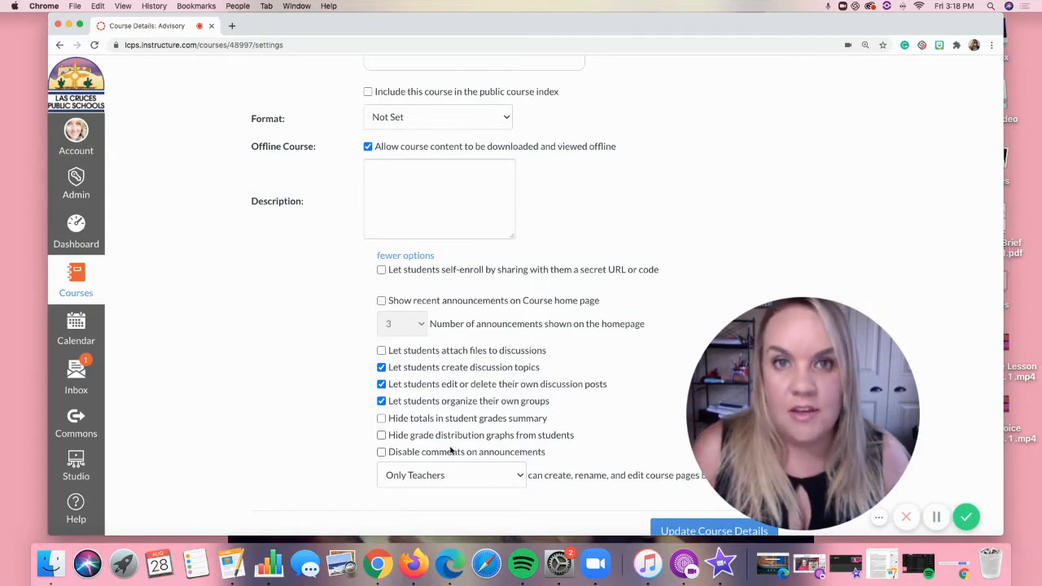
- Save the updated course details for the Advisory course
scroll(453, 446, down, 2)
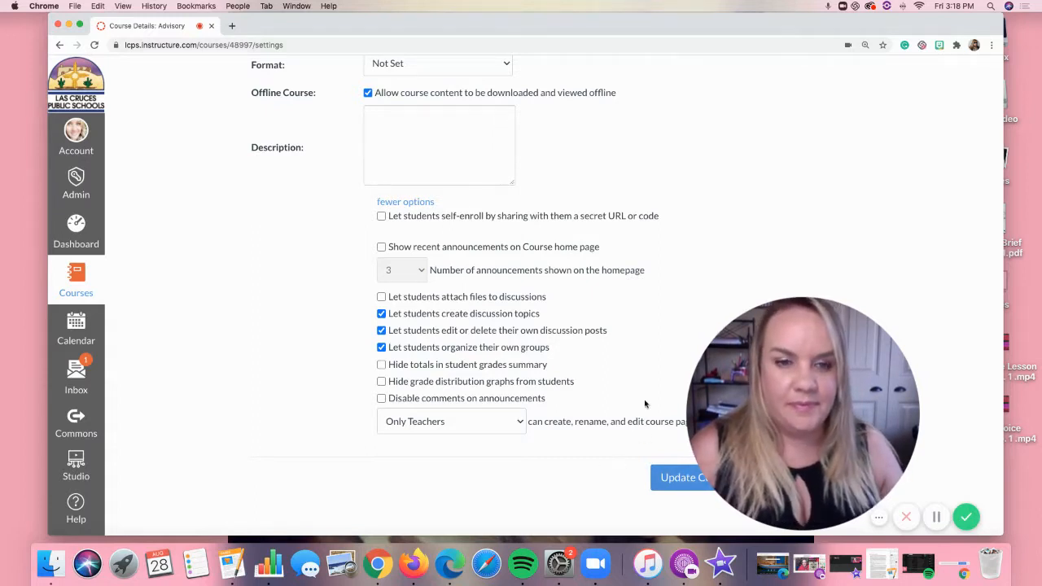
drag(775, 21, 728, 21)
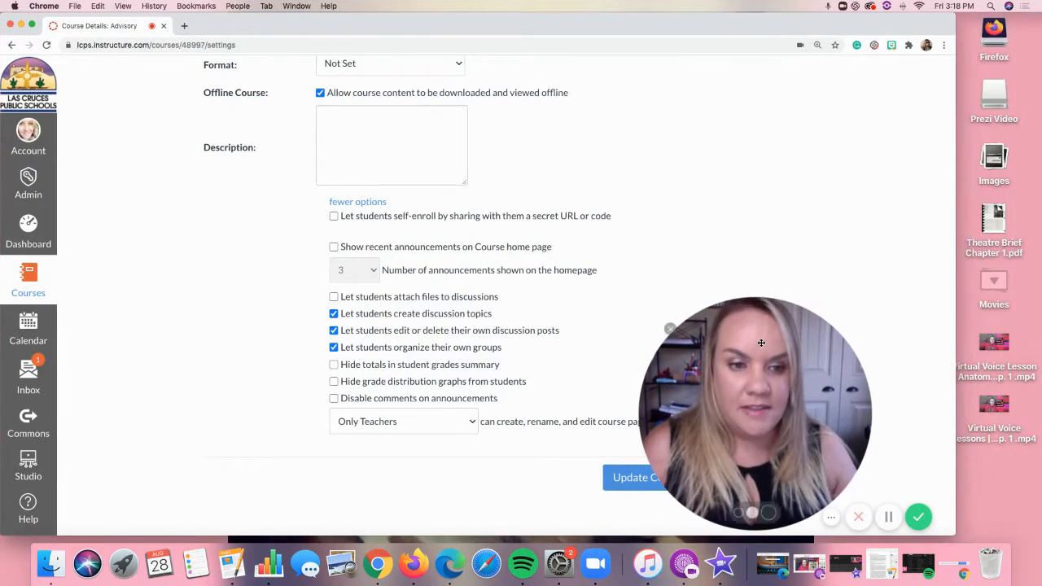
drag(753, 350, 807, 350)
click(655, 484)
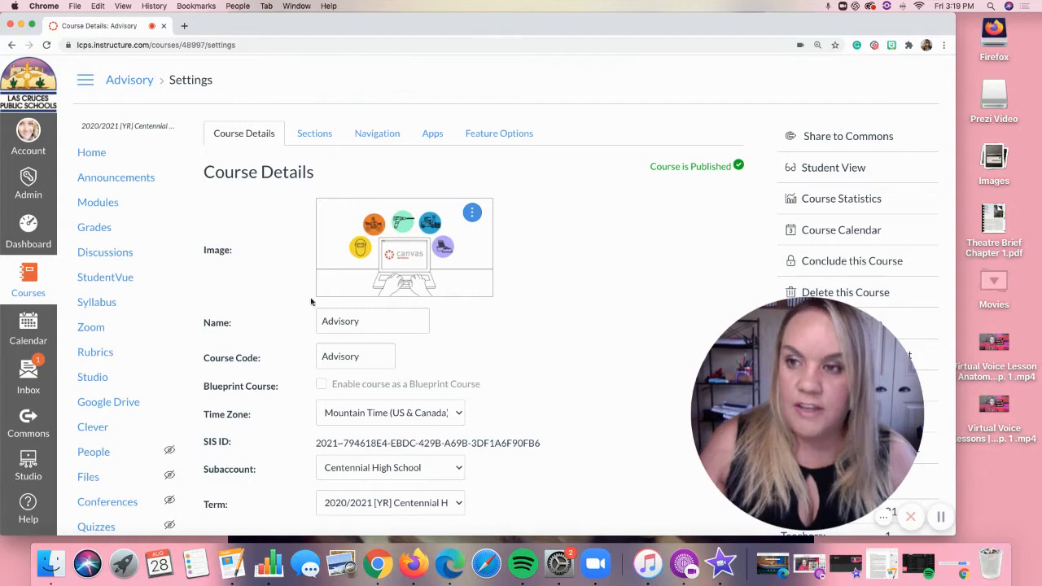
- Return to the dashboard and open the Assignments page of the Remote Learning Sandbox course
click(32, 282)
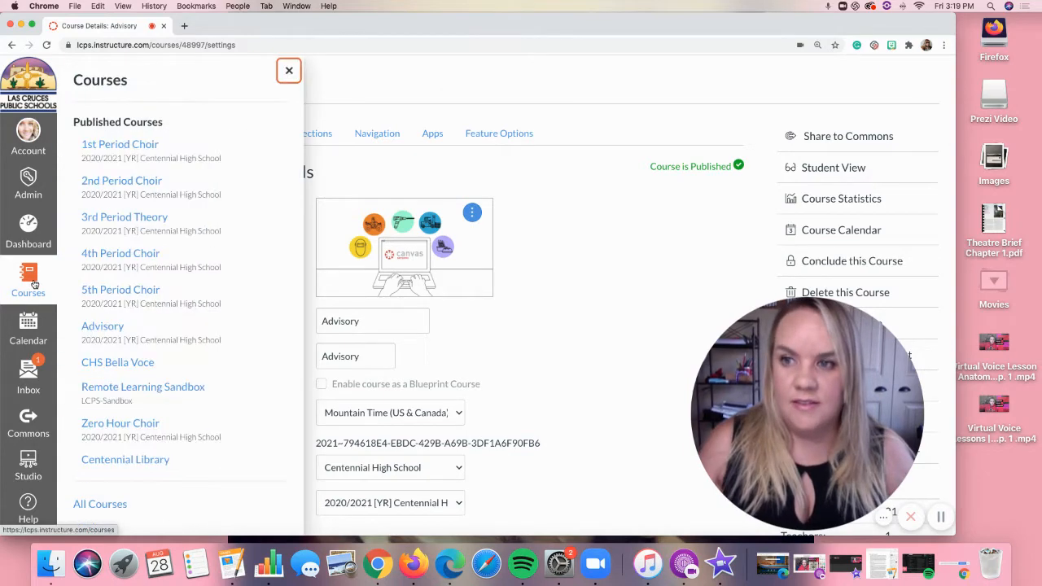
click(33, 225)
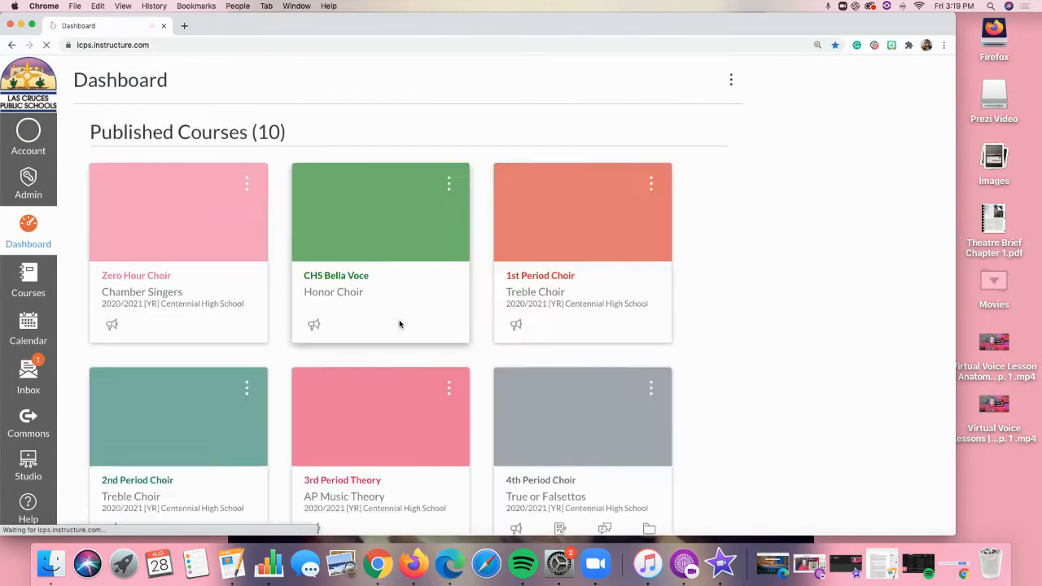
scroll(399, 324, down, 10)
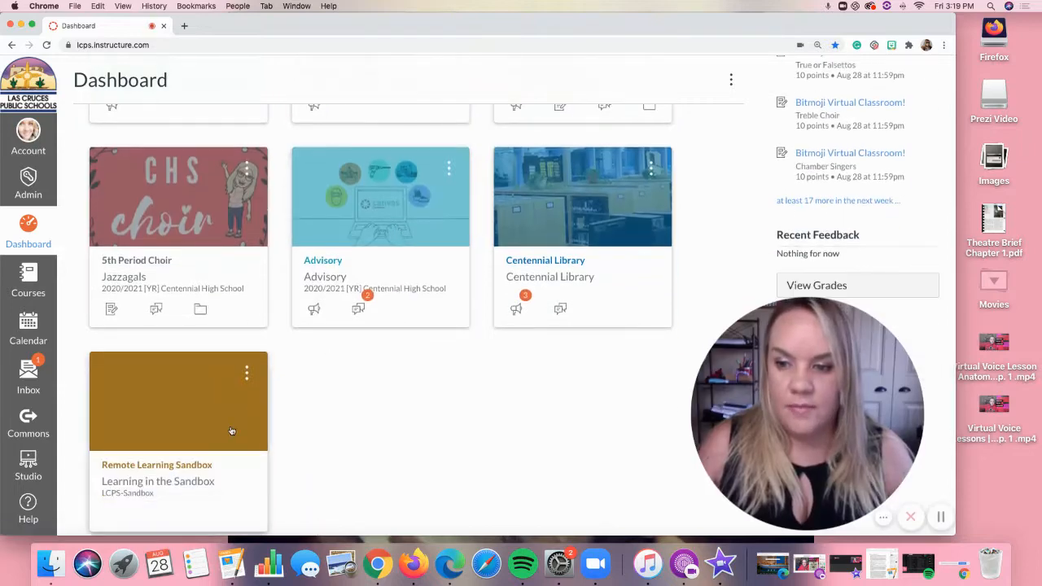
click(231, 432)
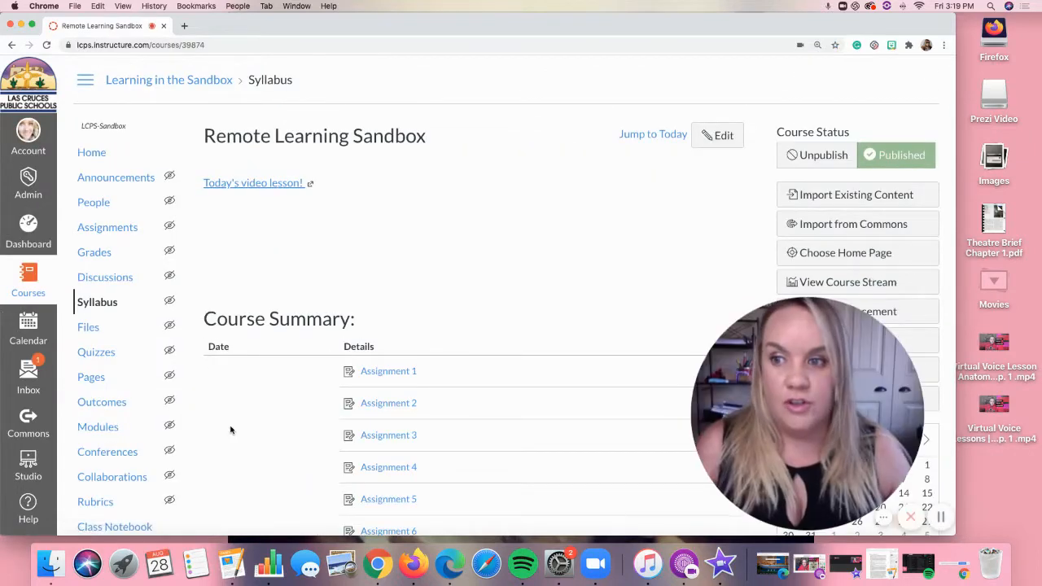
click(117, 228)
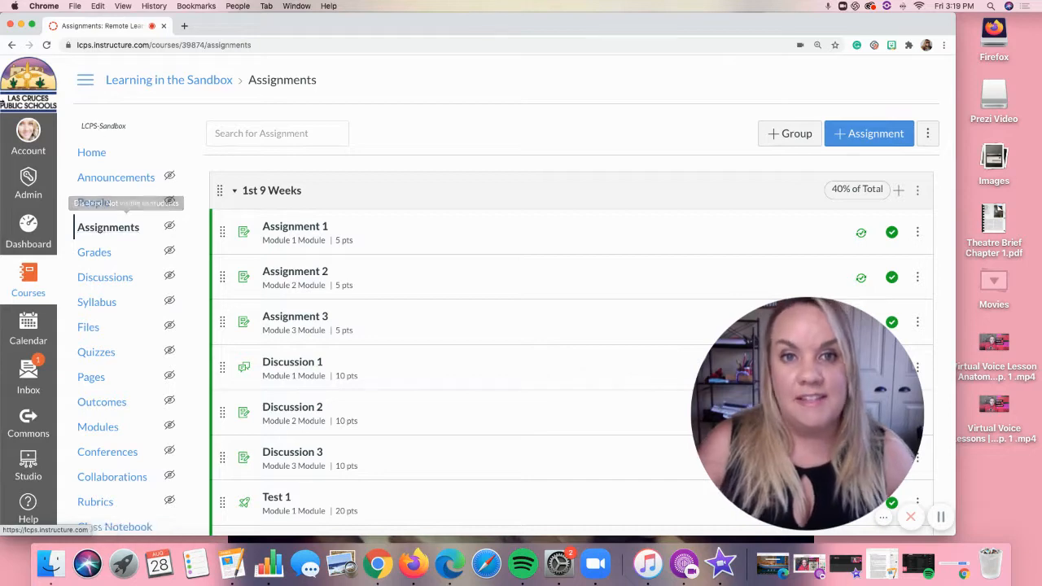
- Review how the assignments, discussions and tests are organized under the 1st 9 Weeks, 2nd 9 Weeks and Midterm groups
scroll(368, 144, down, 2)
scroll(369, 145, up, 2)
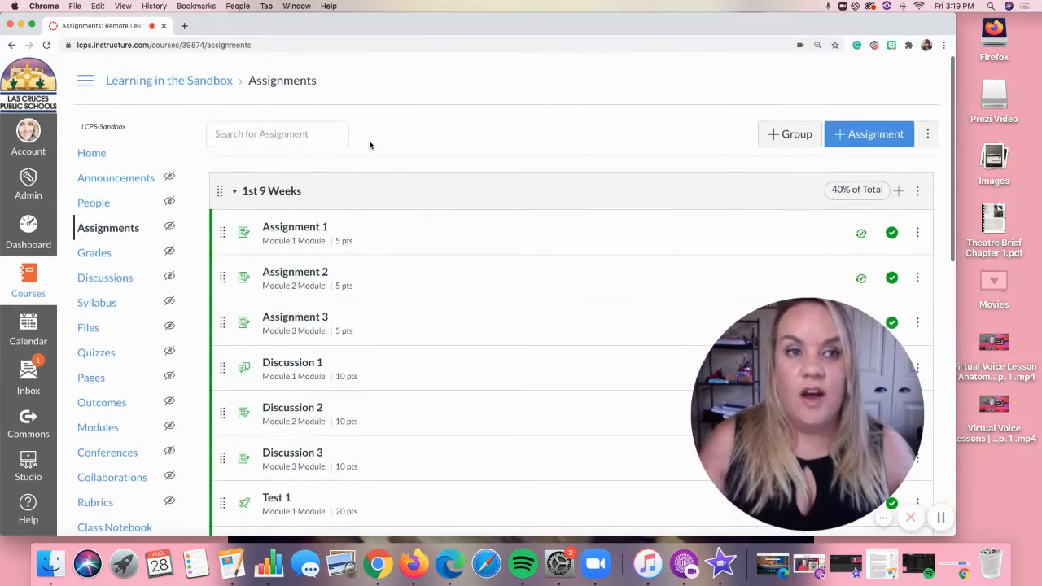
scroll(369, 145, down, 1)
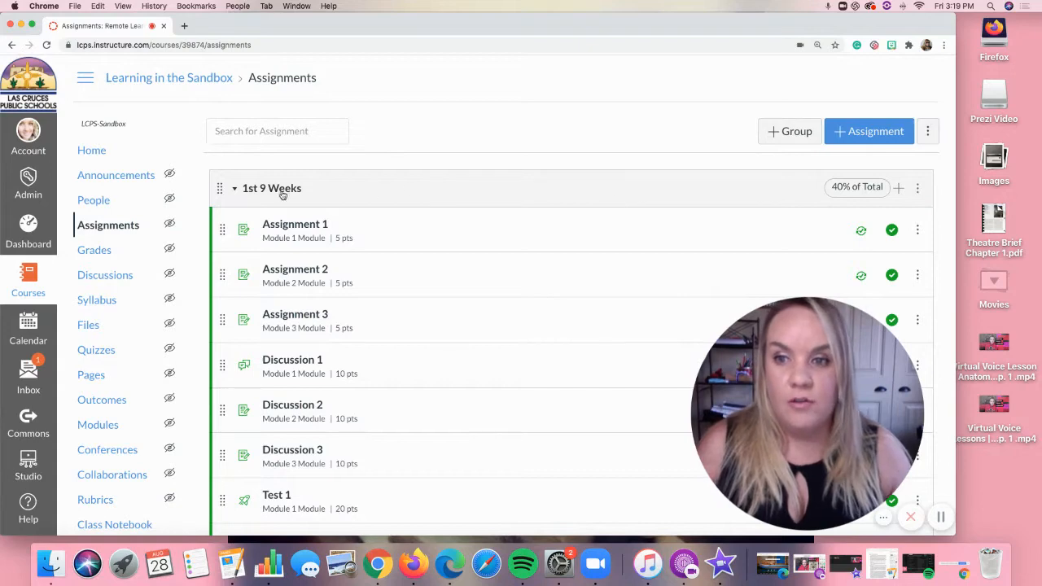
scroll(283, 195, down, 5)
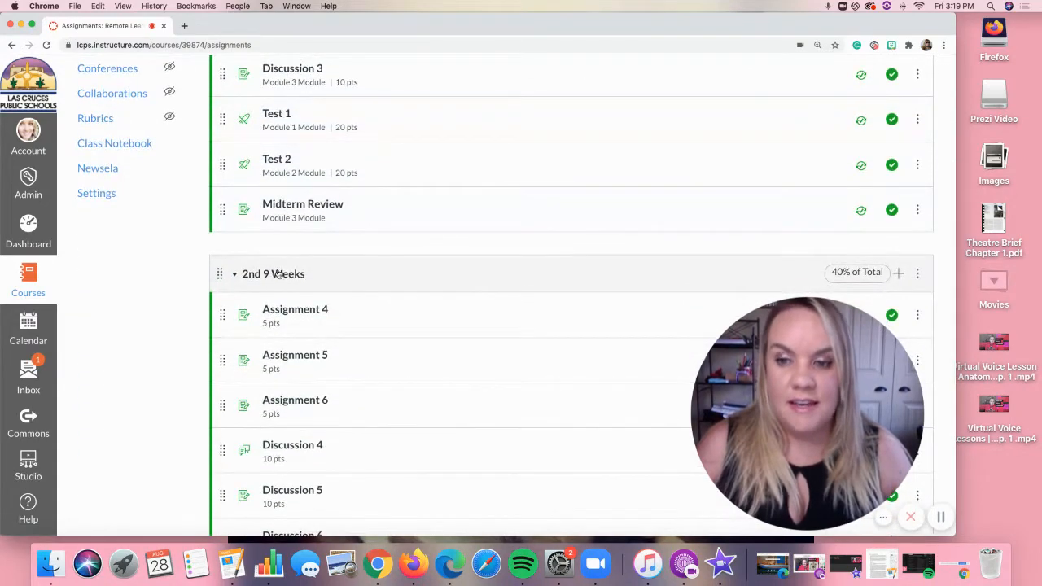
scroll(276, 275, down, 3)
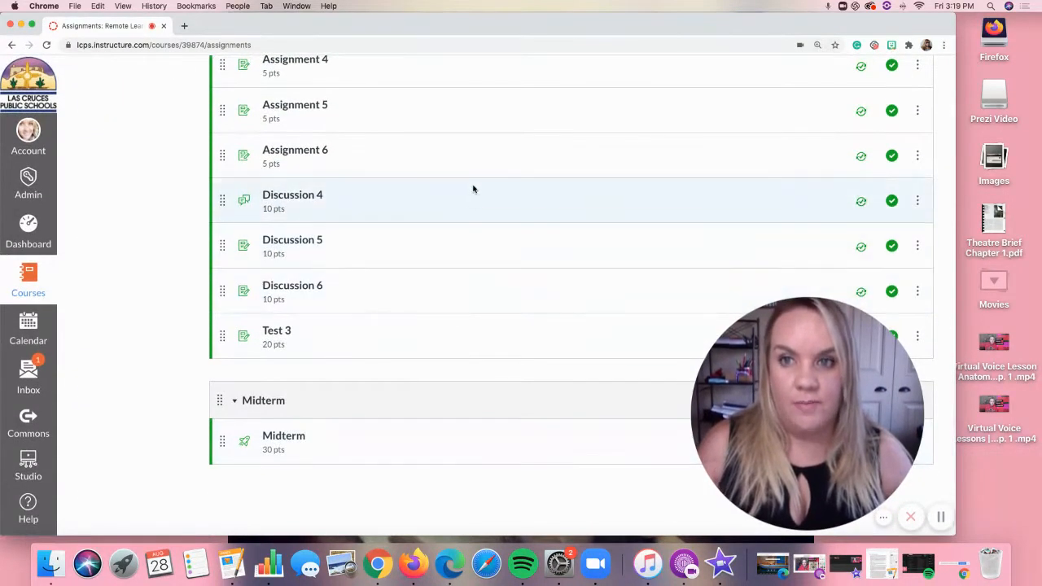
scroll(470, 180, up, 9)
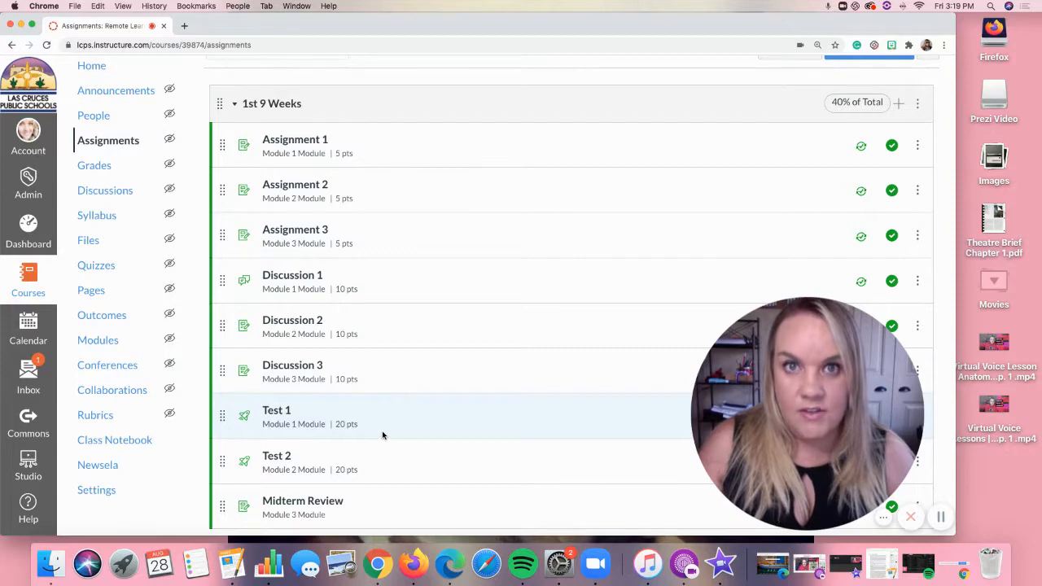
scroll(382, 435, down, 1)
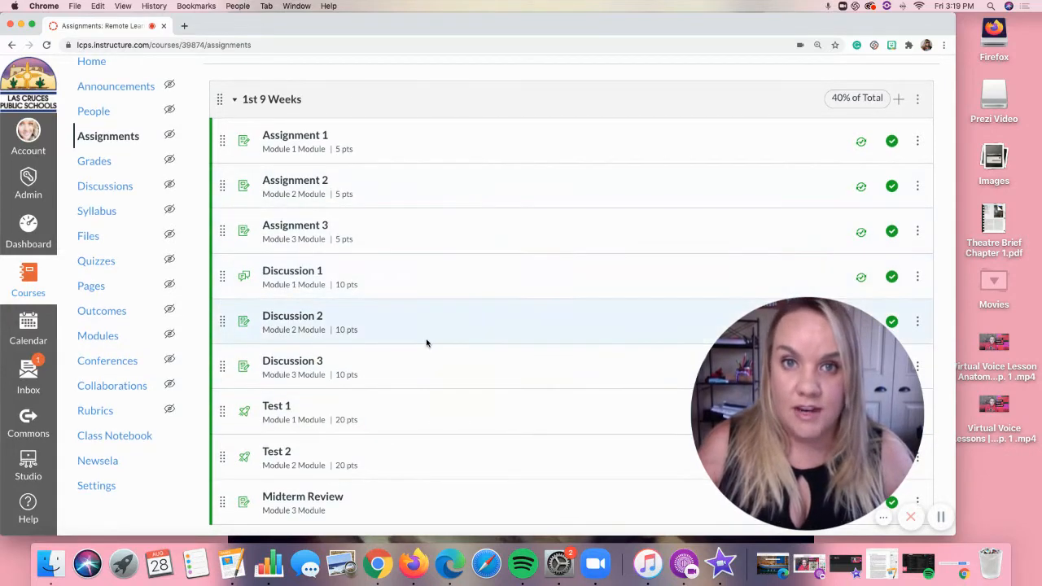
scroll(426, 343, down, 5)
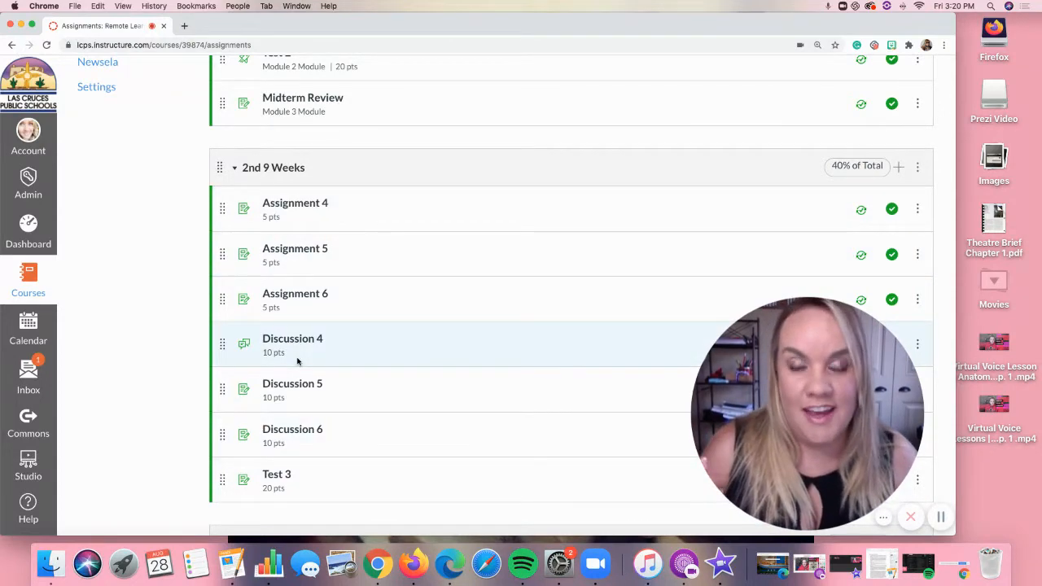
scroll(330, 345, down, 2)
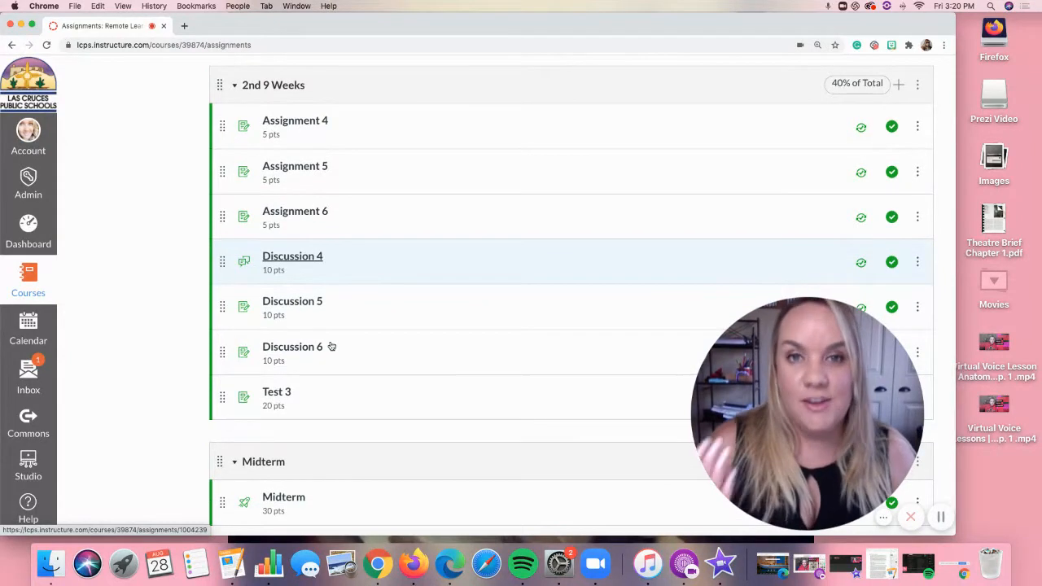
scroll(331, 345, down, 2)
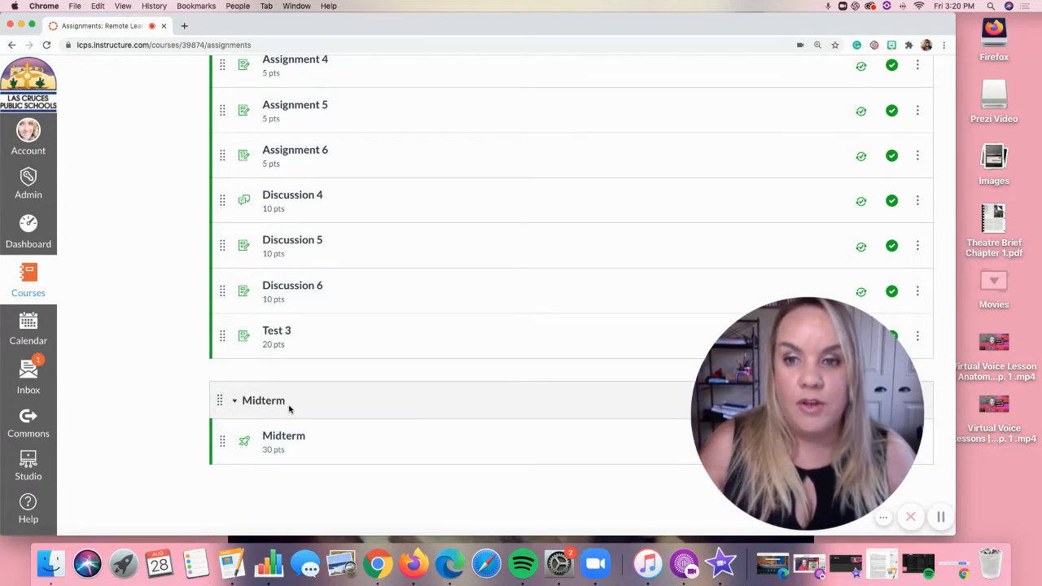
- Check the percentage of the total grade assigned to each assignment group
scroll(289, 408, up, 15)
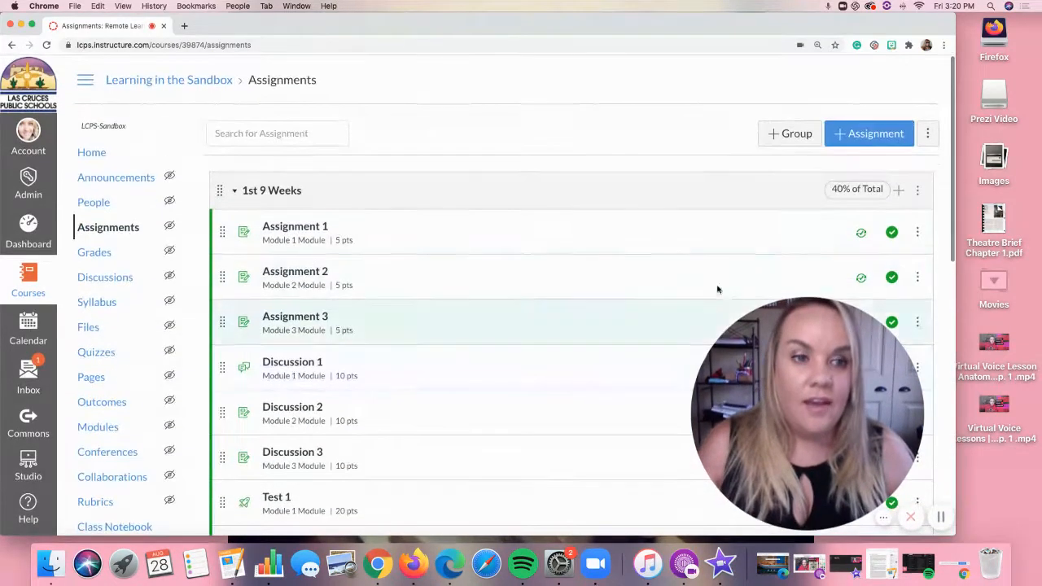
scroll(853, 188, down, 10)
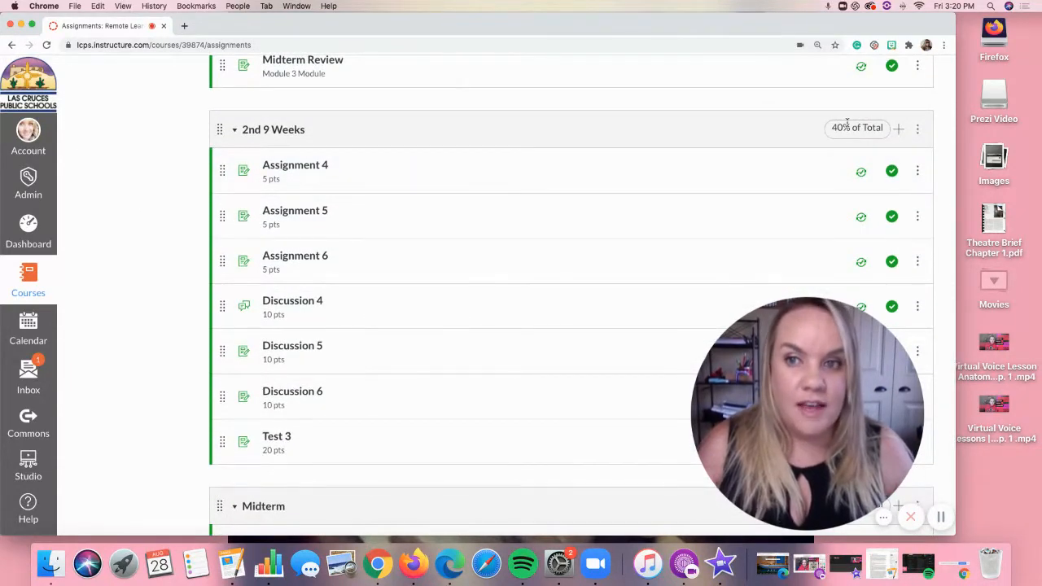
scroll(844, 140, down, 3)
drag(826, 458, 844, 422)
scroll(628, 318, up, 10)
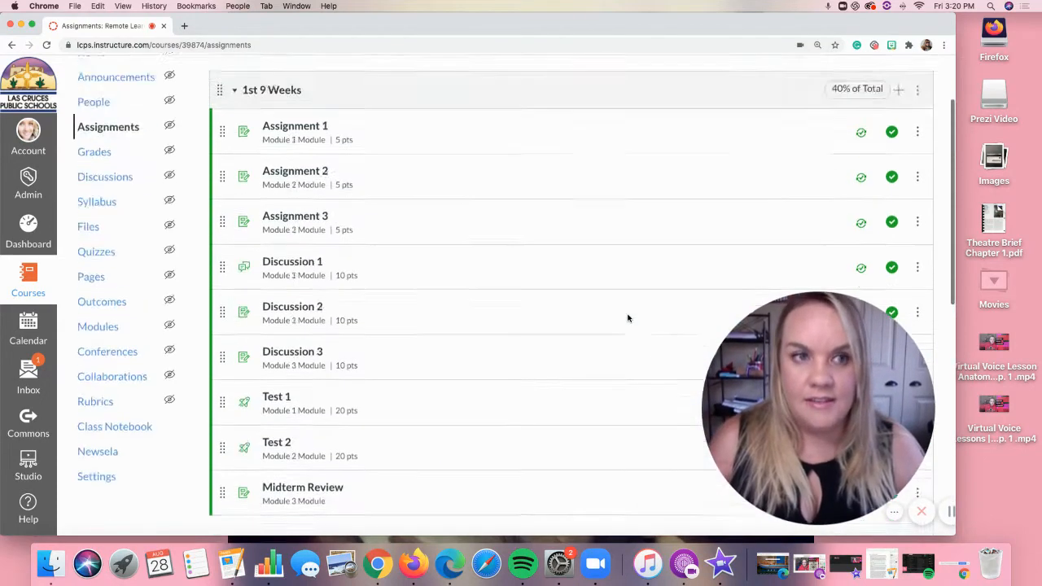
scroll(628, 319, up, 3)
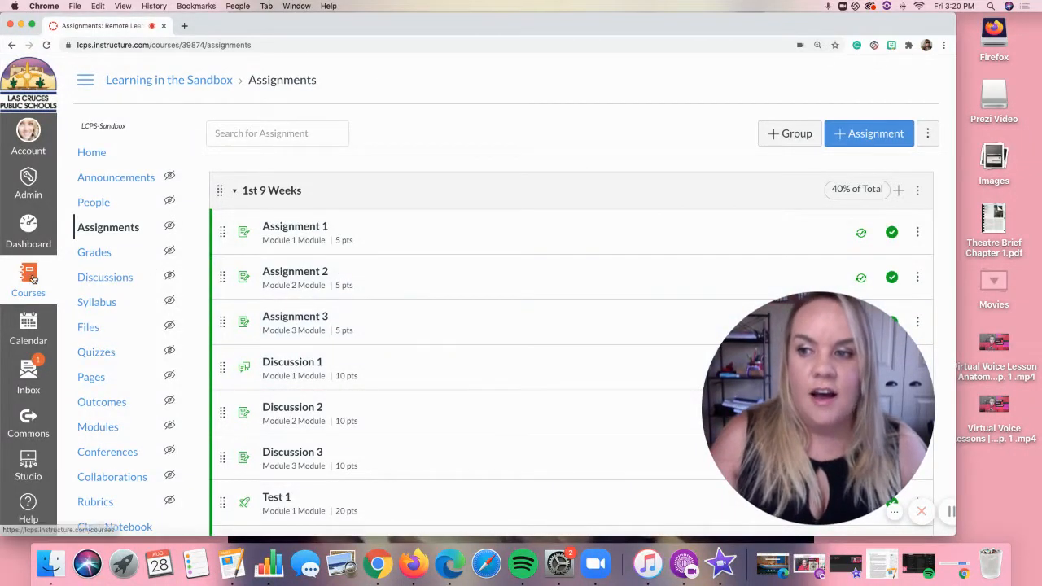
- Open the Zero Hour Choir course's Assignments page and look through its list of assignments and quizzes
click(34, 233)
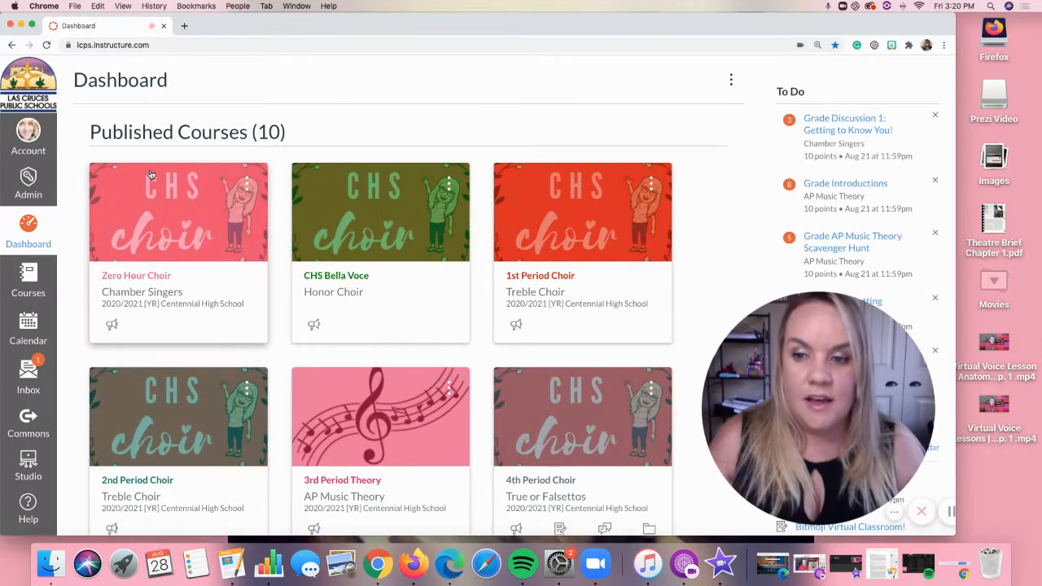
click(164, 215)
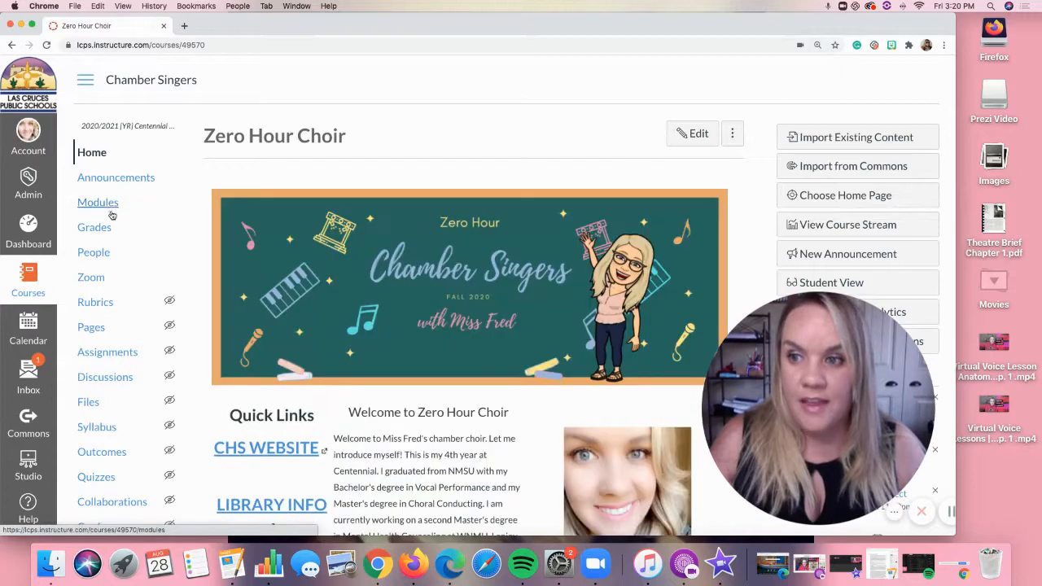
click(105, 358)
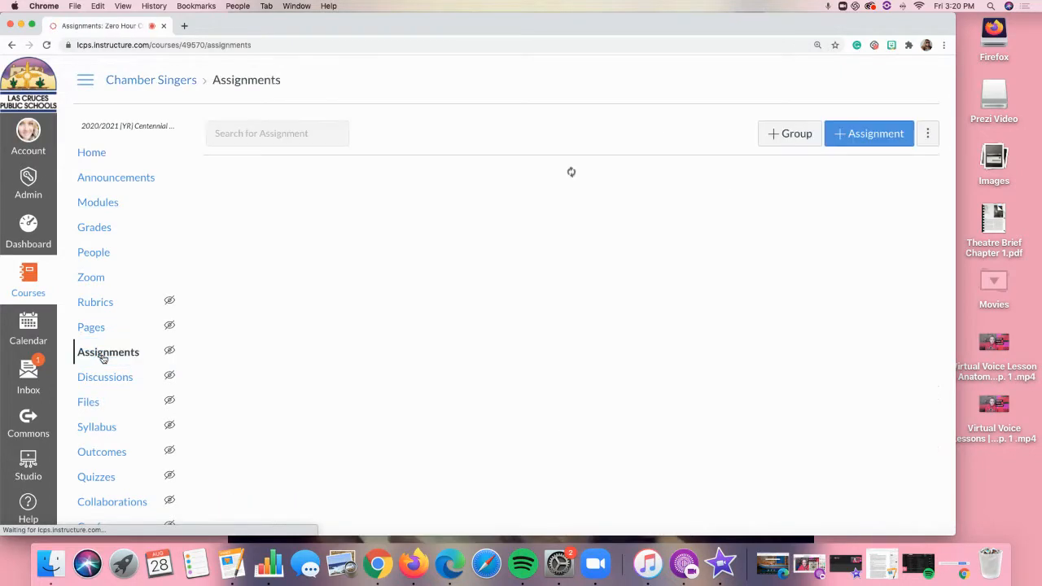
scroll(375, 334, down, 5)
scroll(375, 334, down, 10)
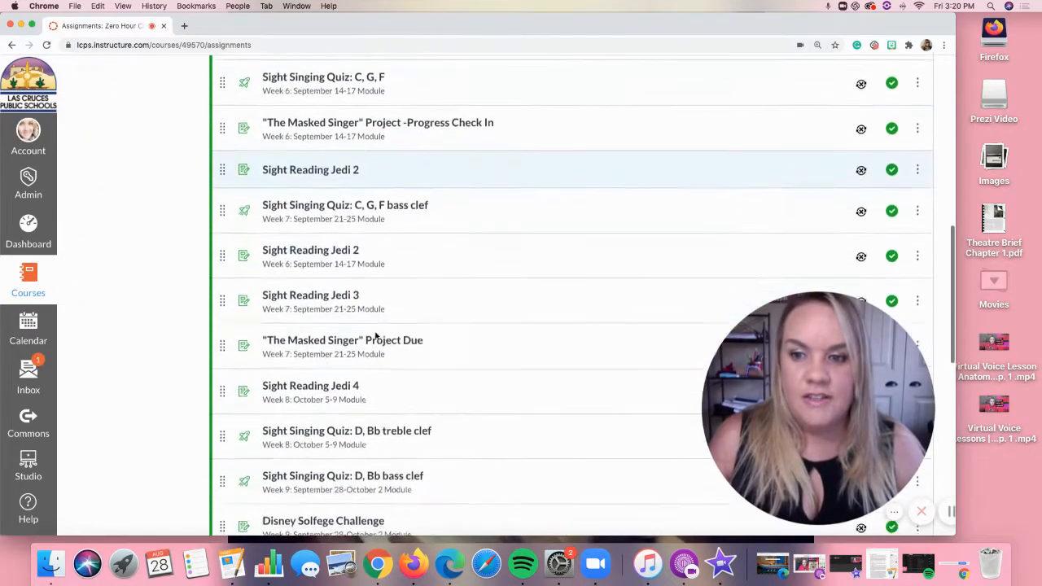
scroll(375, 334, up, 5)
scroll(375, 333, up, 10)
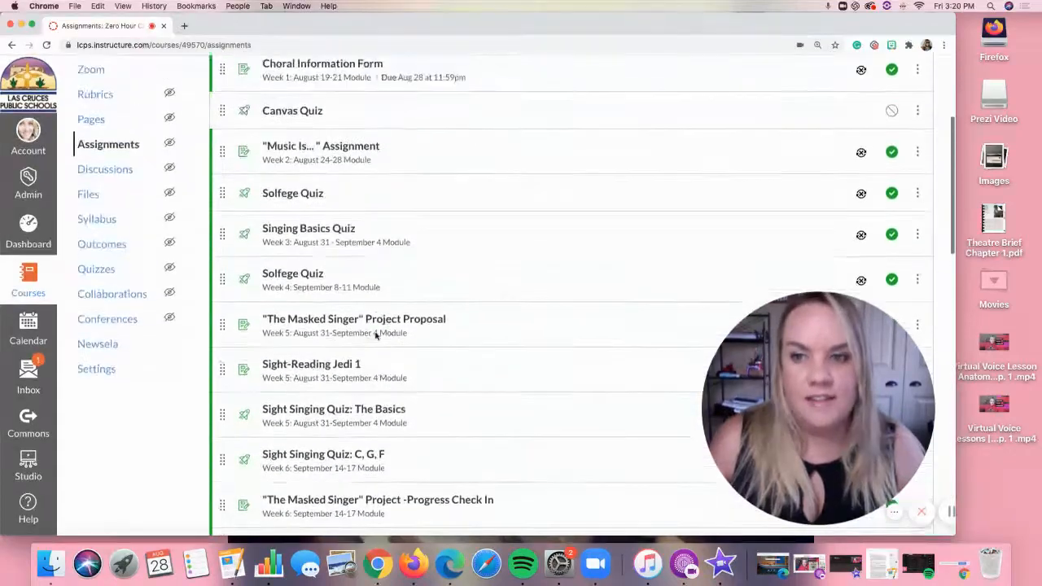
scroll(375, 334, down, 15)
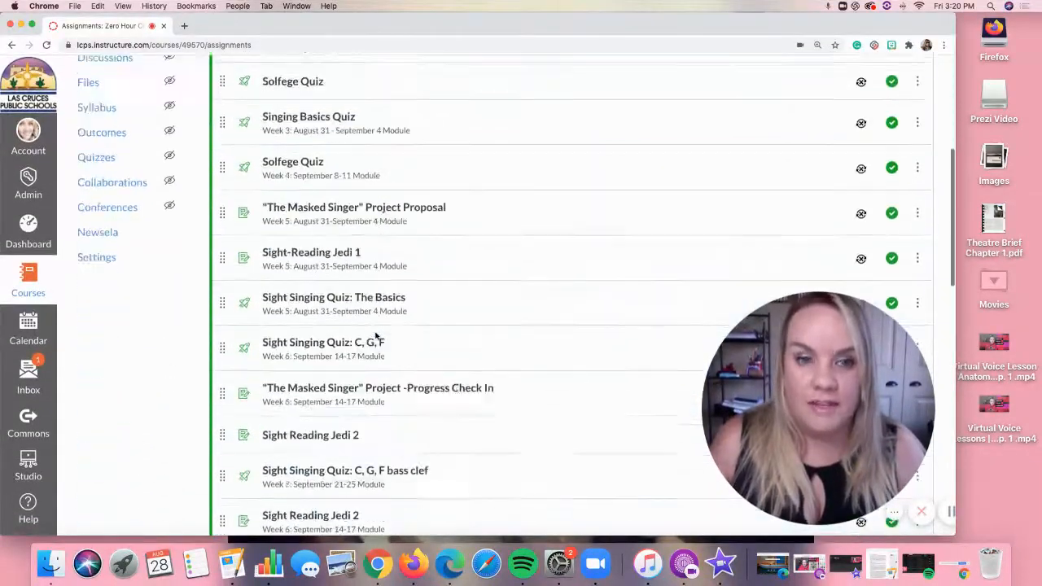
- Review the assignments listed in the course's Assignments and Imported Assignments groups
scroll(375, 334, down, 1)
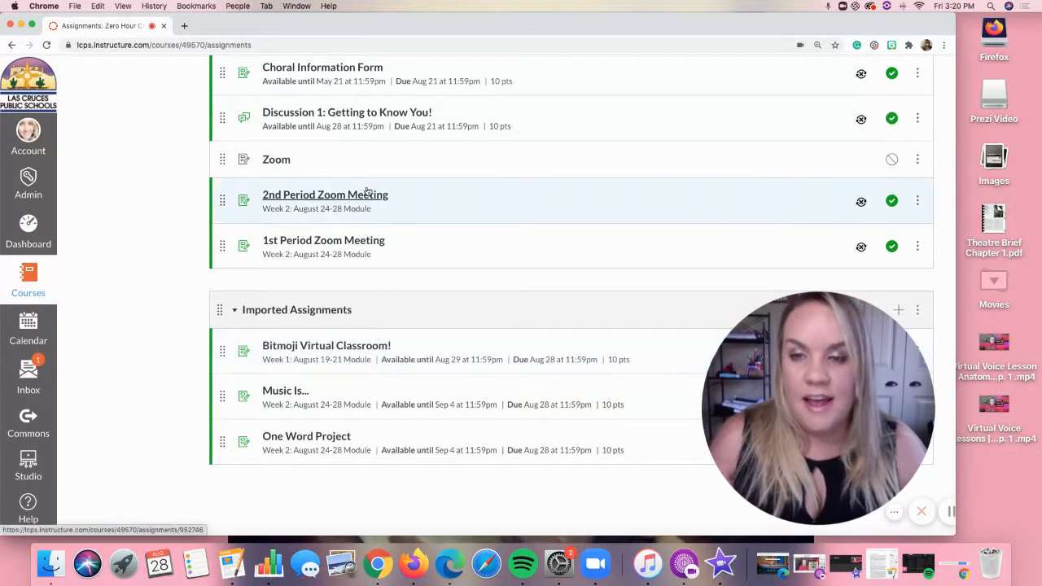
scroll(365, 191, up, 15)
scroll(366, 187, up, 10)
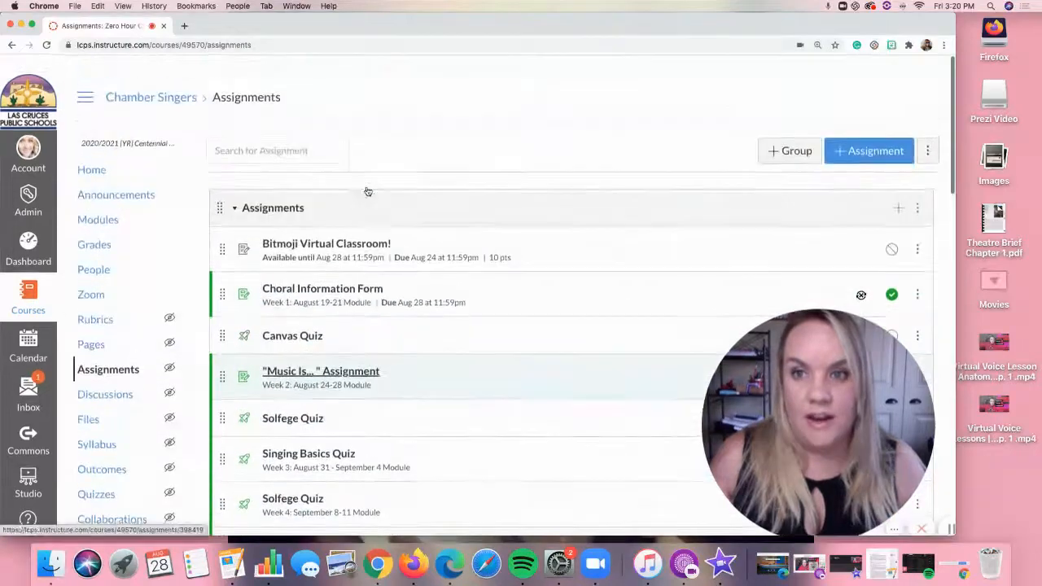
scroll(366, 190, down, 5)
scroll(366, 196, down, 15)
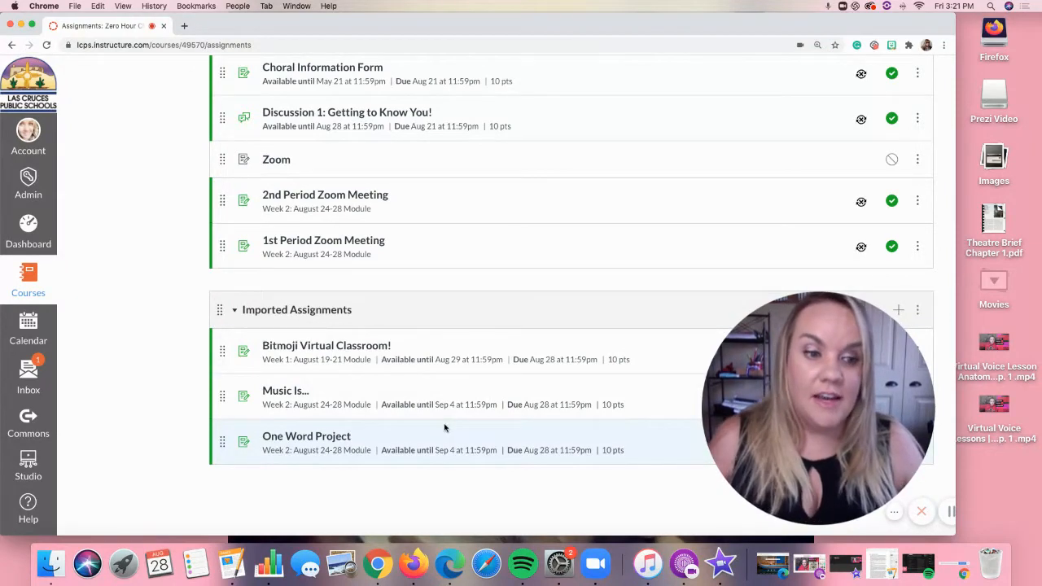
mouse_move(801, 420)
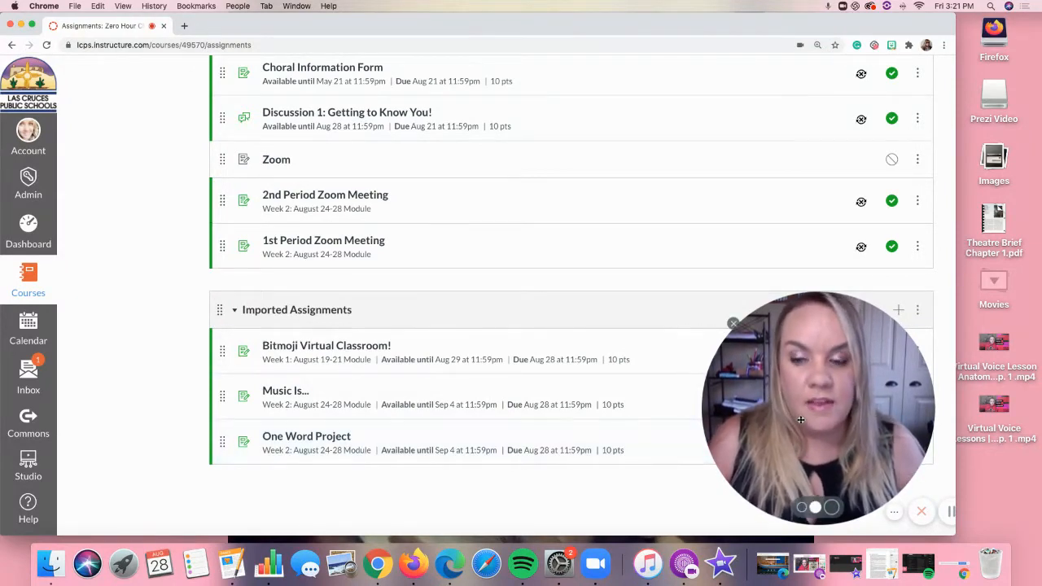
click(801, 508)
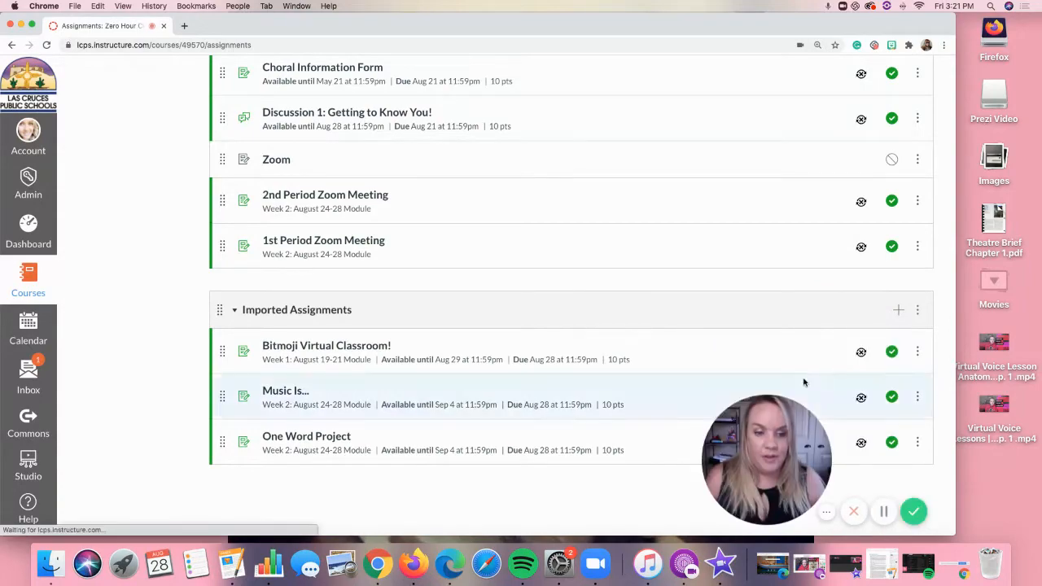
drag(772, 452, 118, 436)
- Rename the Assignments group to "1st 9 Weeks" and save it
scroll(691, 158, up, 1)
scroll(691, 158, up, 10)
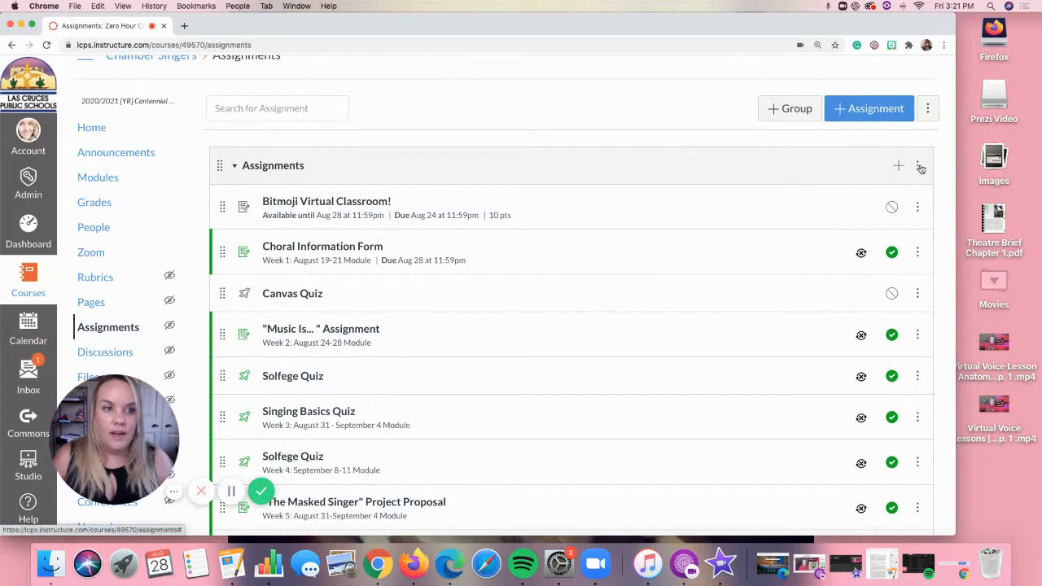
click(916, 167)
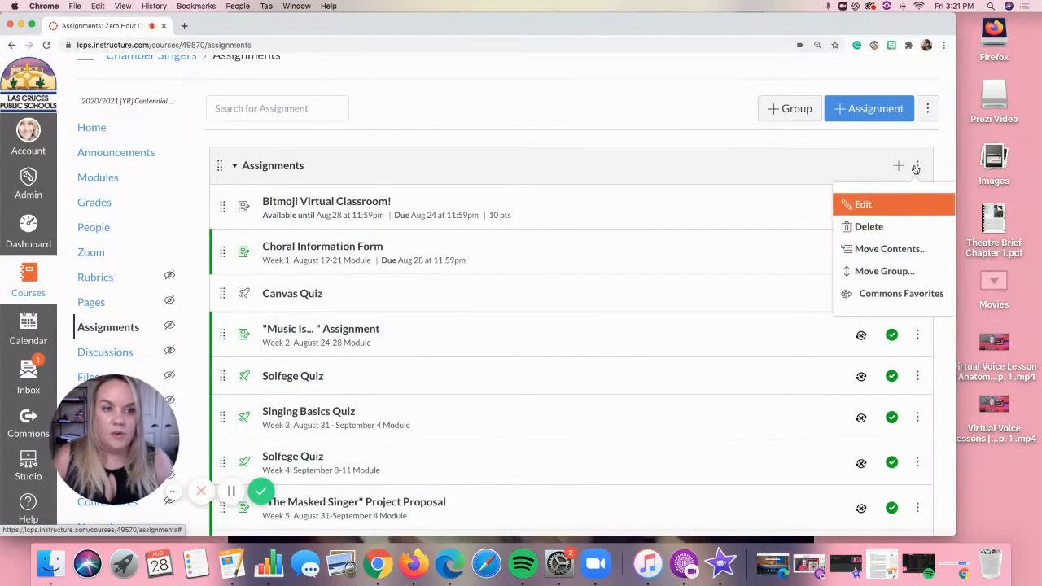
click(860, 205)
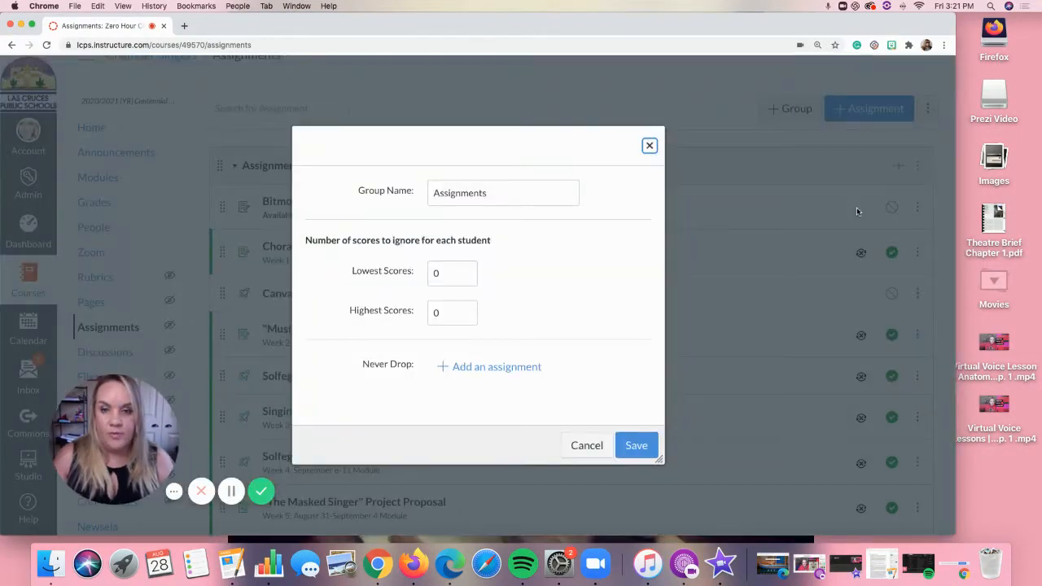
drag(520, 195, 368, 193)
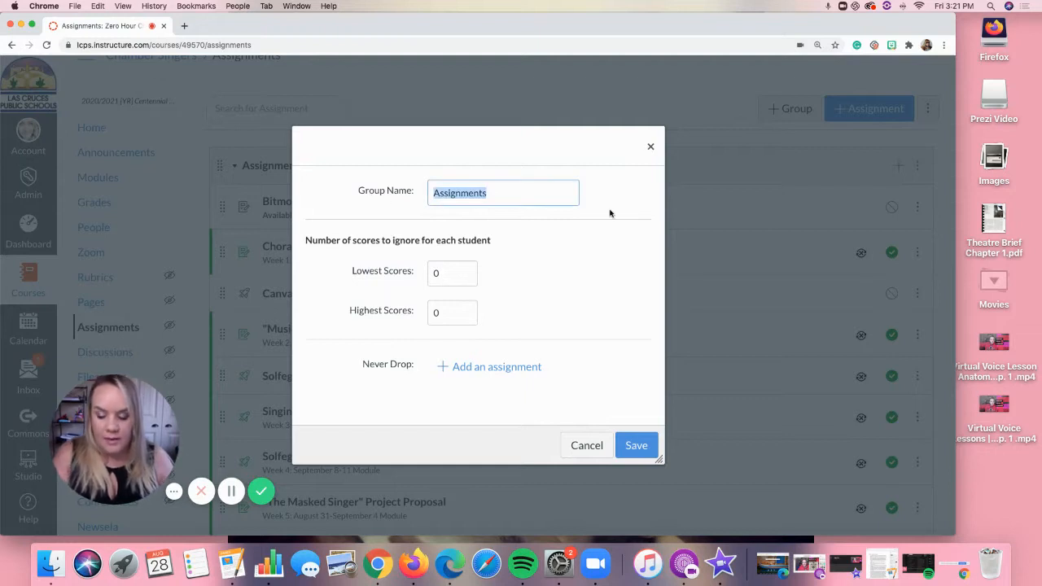
text(1st 9 We)
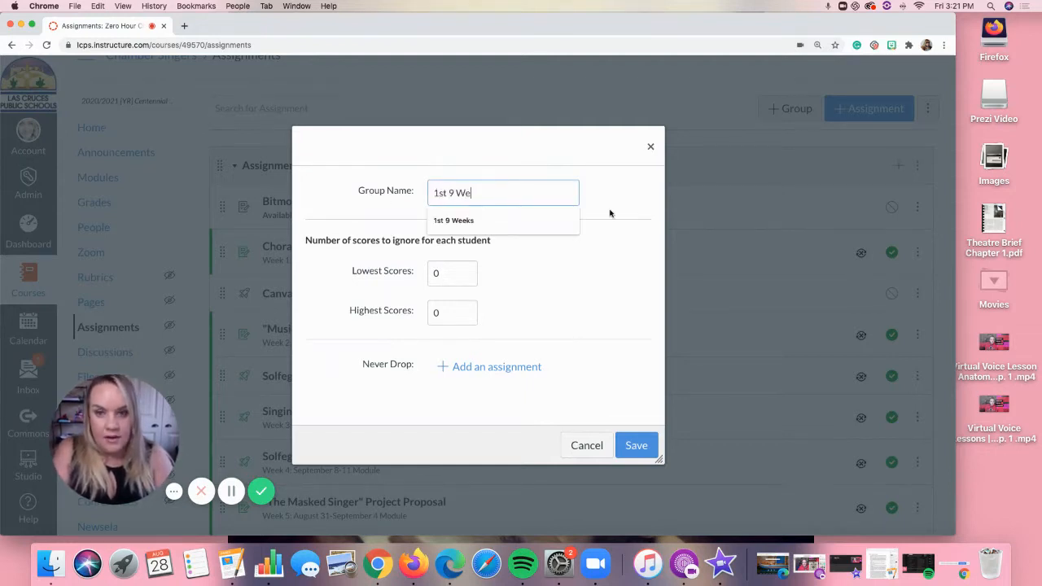
text(eks)
scroll(609, 212, up, 1)
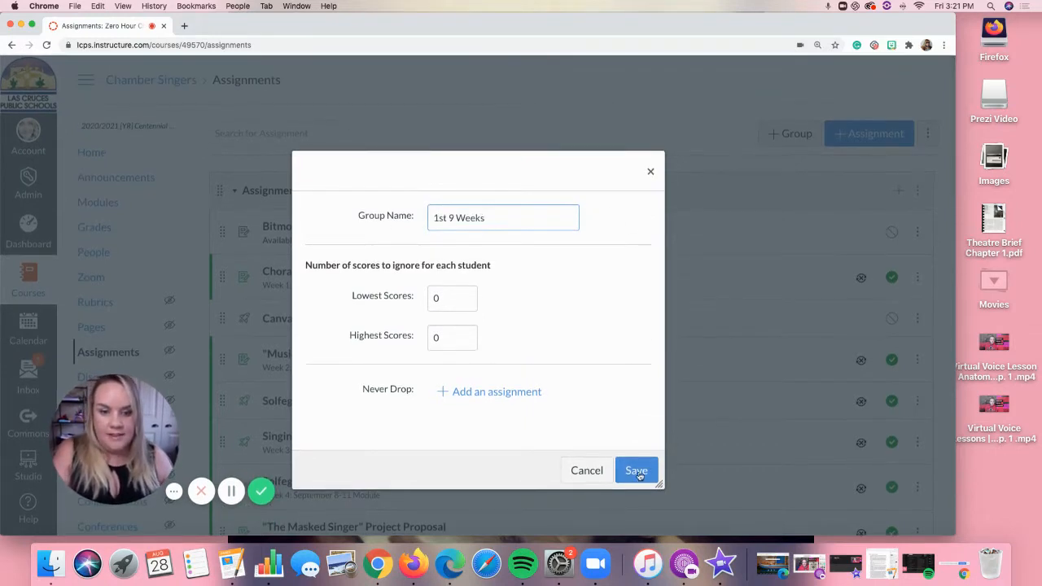
click(637, 472)
- Rename the Imported Assignments group to "2nd 9 Weeks" and save it
scroll(699, 387, down, 10)
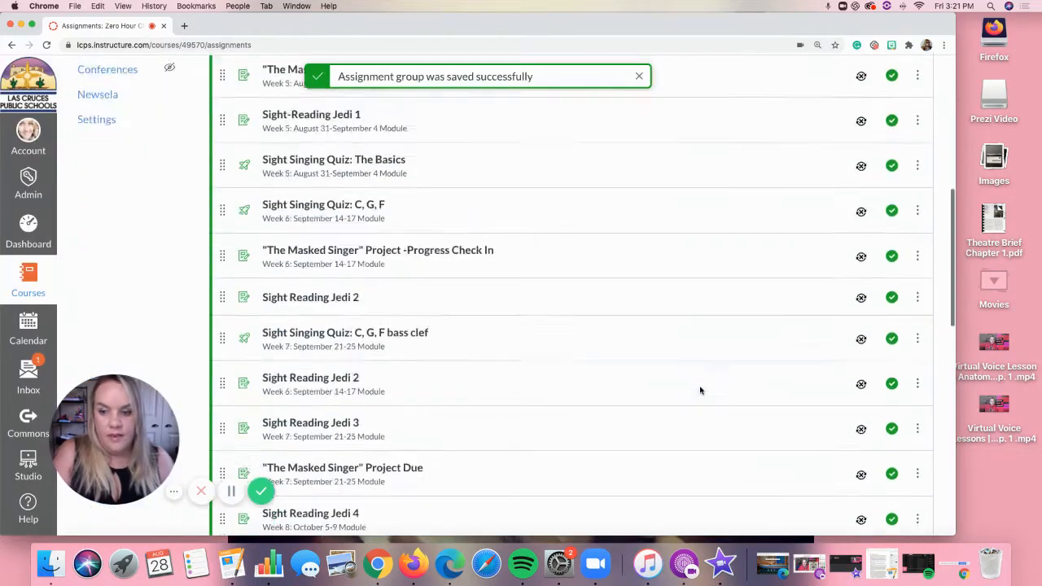
scroll(700, 389, down, 10)
click(917, 312)
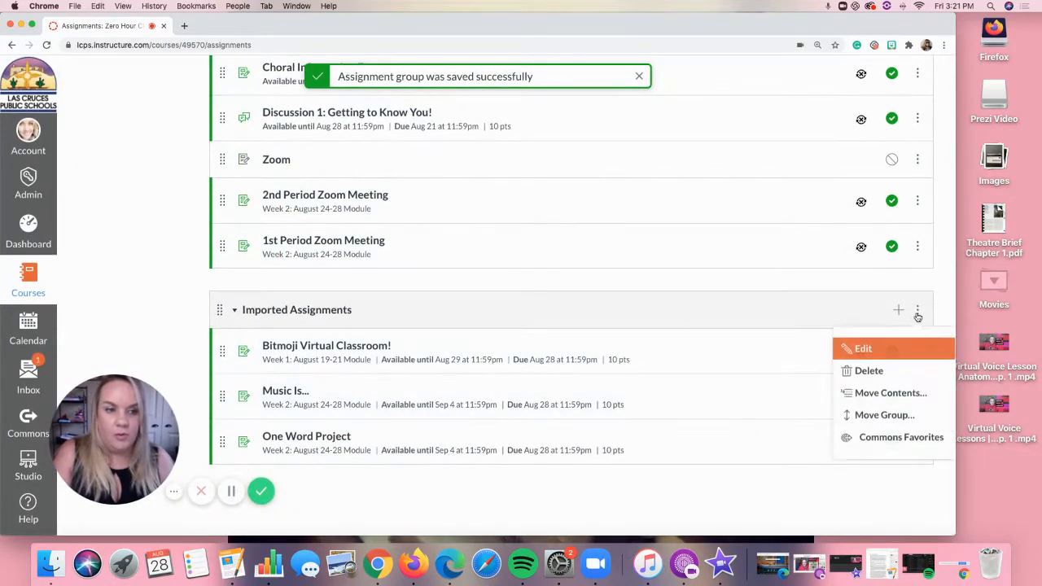
click(868, 349)
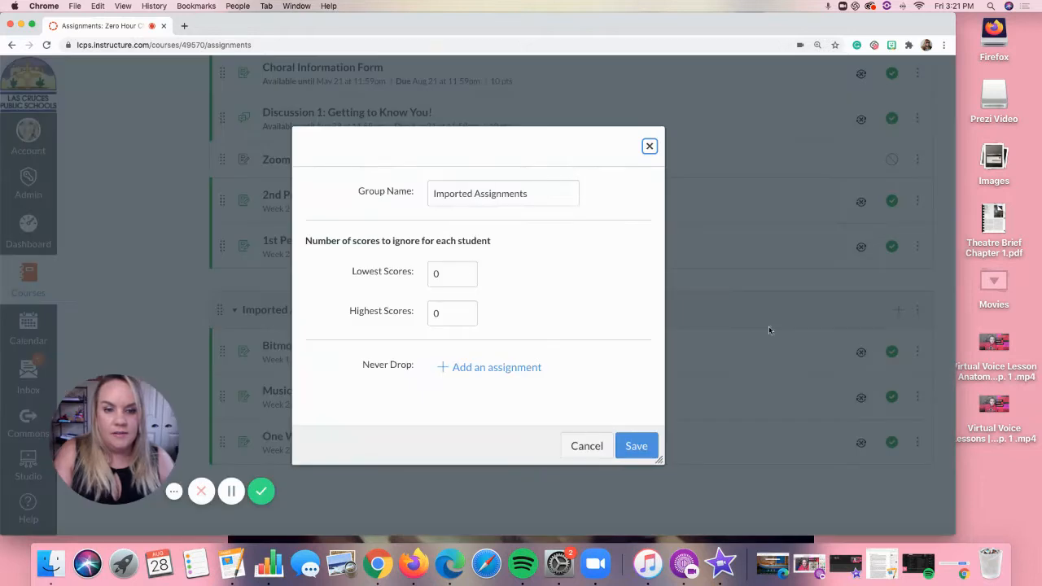
drag(530, 196, 406, 193)
text(2n)
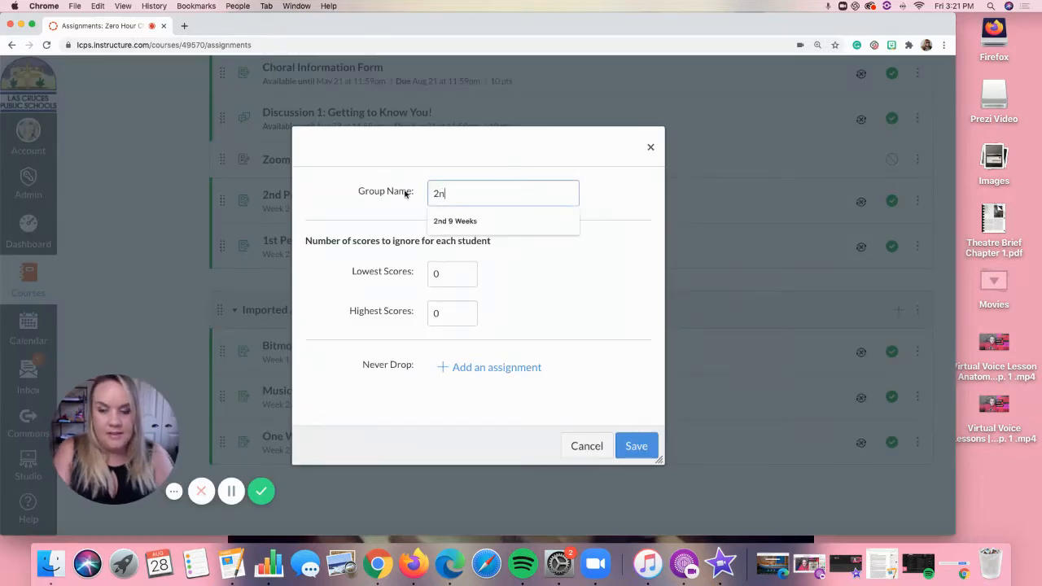
text(d 9 We)
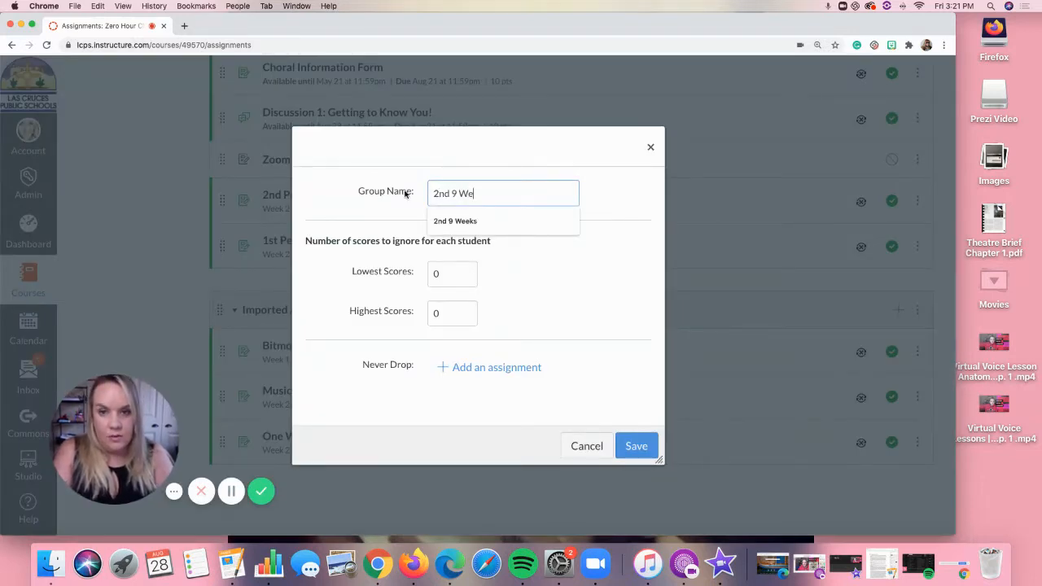
text(eks)
click(625, 449)
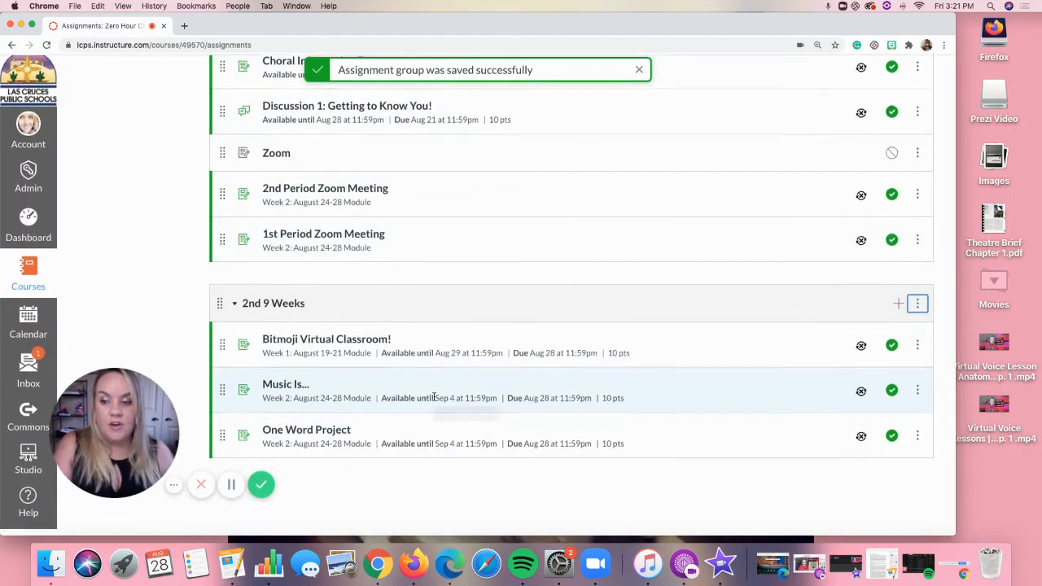
- Add a new assignment group named "Midterm" to the course
scroll(432, 395, up, 10)
scroll(440, 407, up, 2)
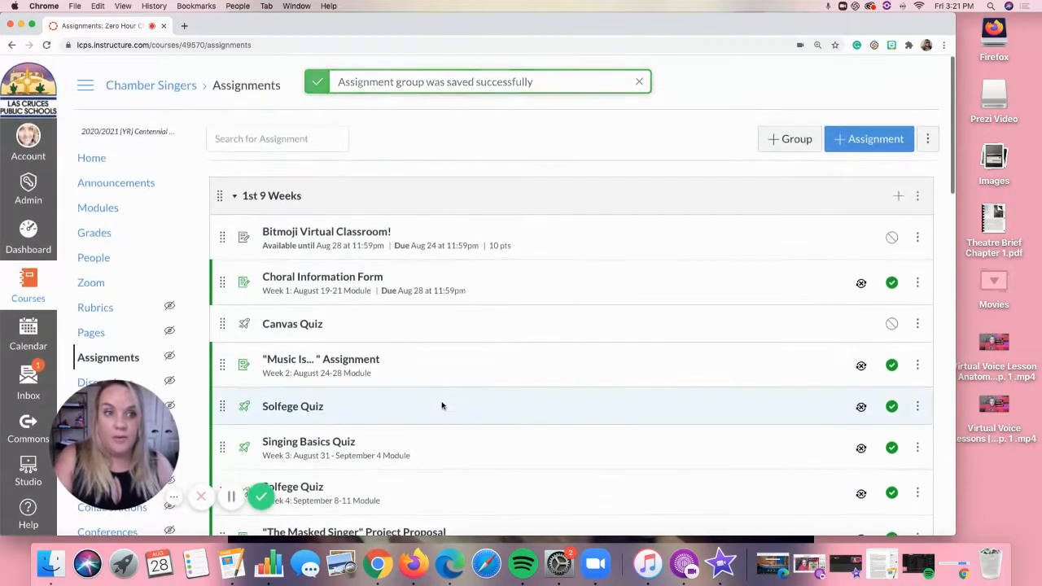
click(789, 136)
click(507, 279)
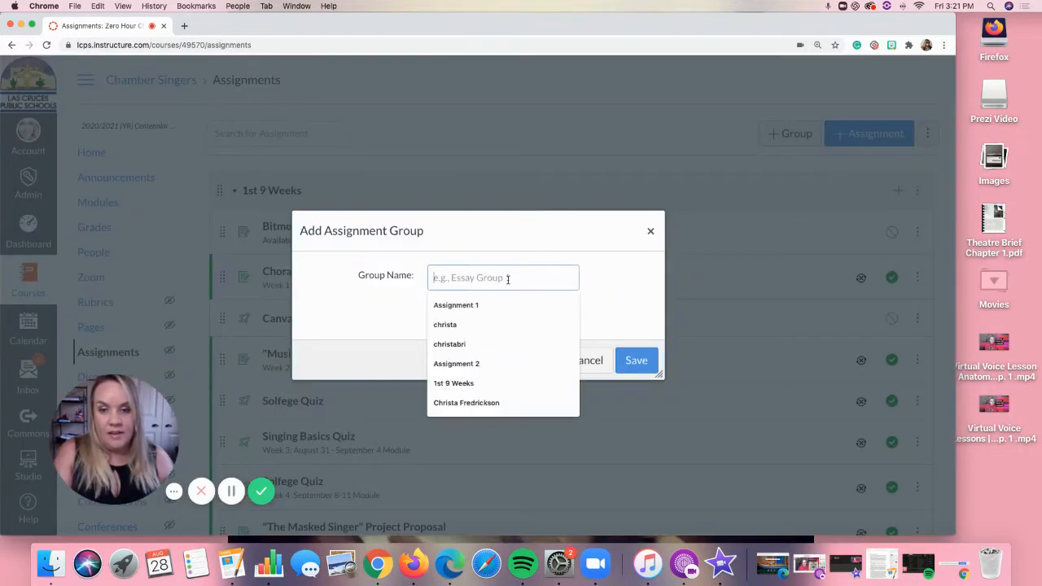
text(Midterm)
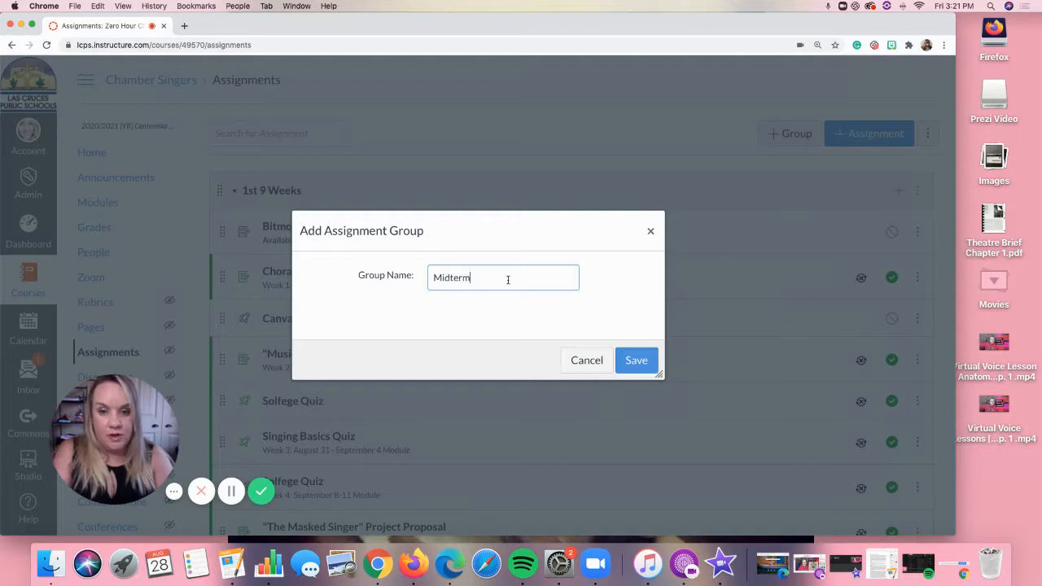
click(641, 362)
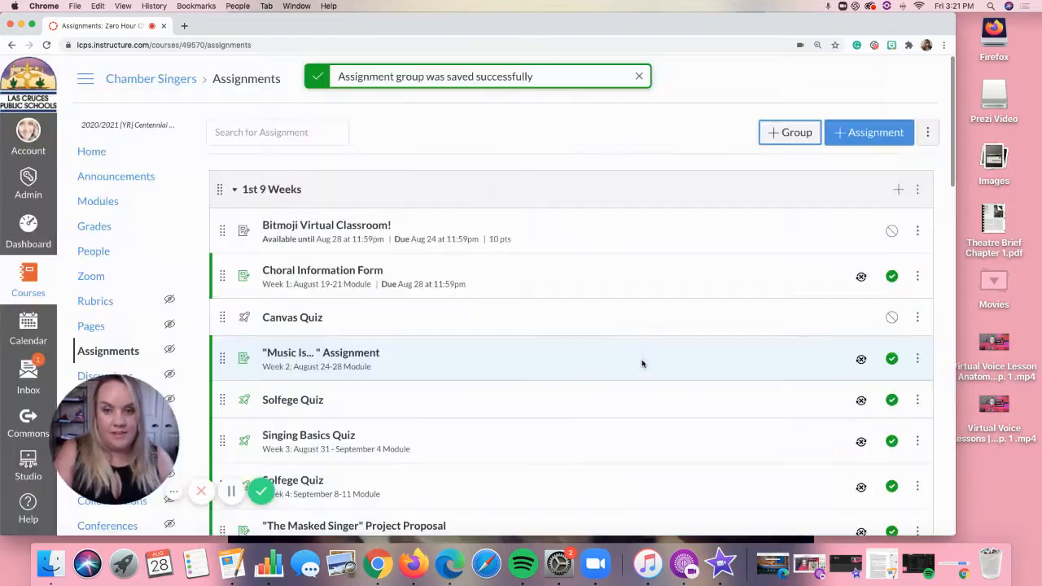
- Move Bitmoji Virtual Classroom!, Music Is... and One Word Project from the 2nd 9 Weeks group into the 1st 9 Weeks group
scroll(643, 362, down, 5)
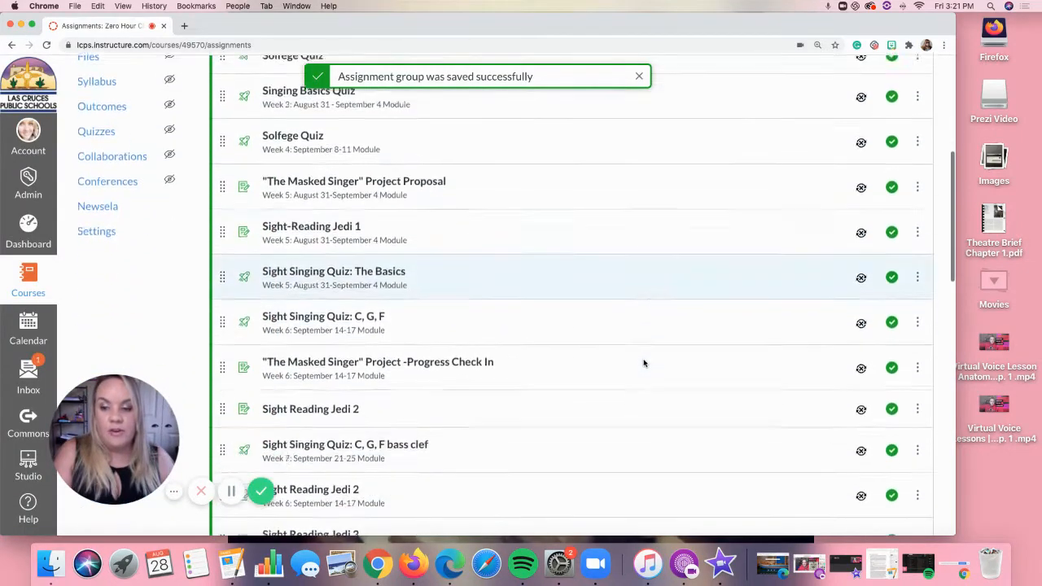
scroll(642, 362, down, 10)
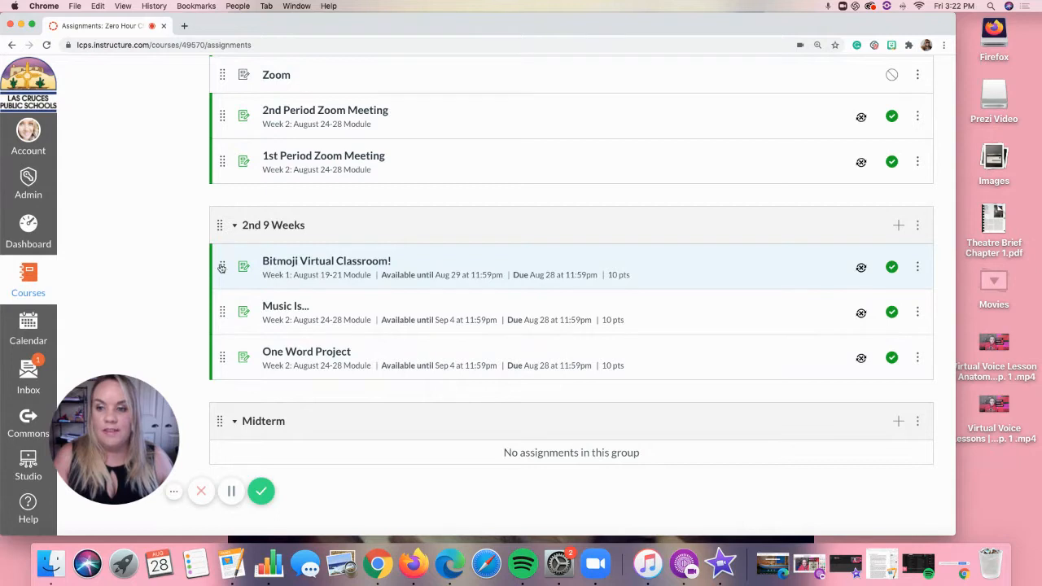
drag(223, 272, 222, 122)
drag(223, 360, 223, 207)
drag(224, 392, 221, 301)
- Open the assignment groups' weight settings and enable weighting the final grade based on assignment groups
scroll(417, 157, up, 15)
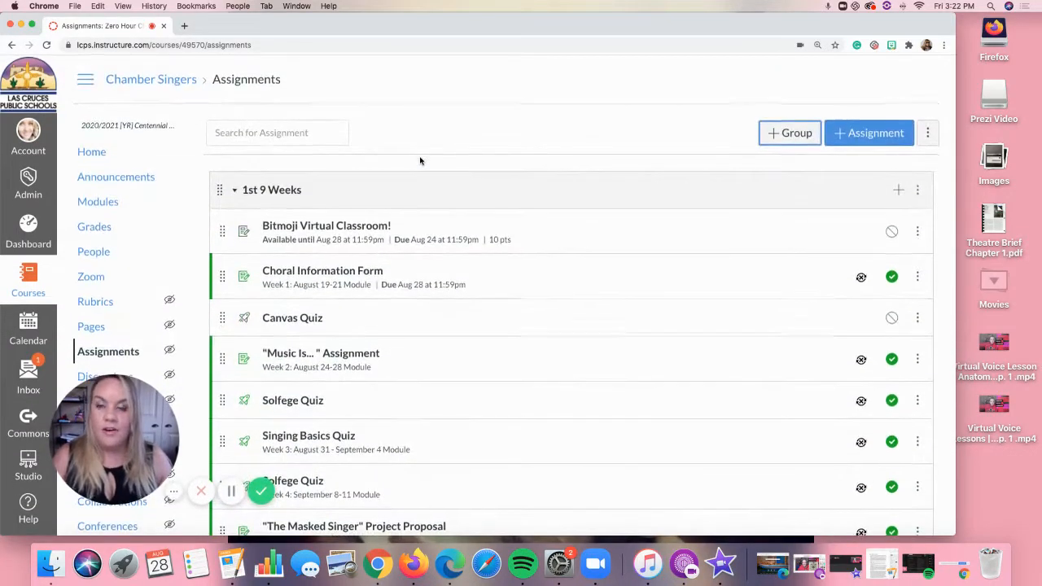
scroll(420, 160, down, 3)
scroll(420, 161, down, 10)
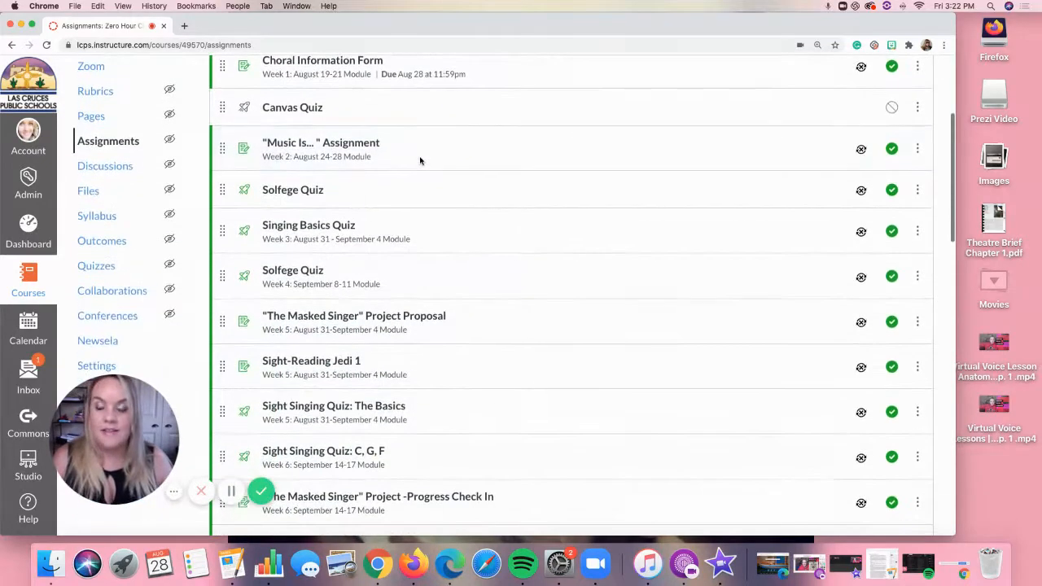
scroll(420, 160, down, 10)
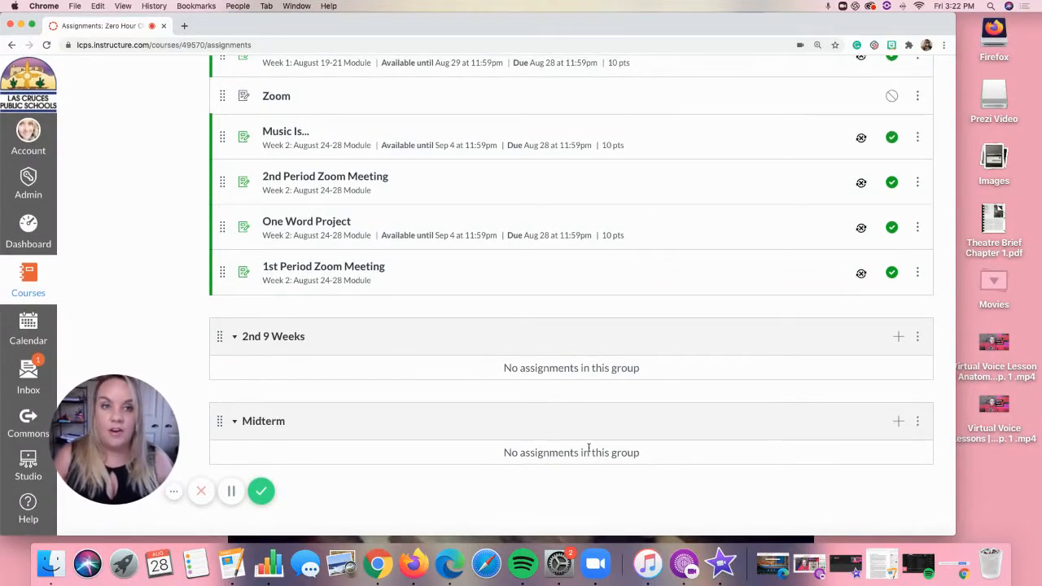
scroll(597, 361, up, 10)
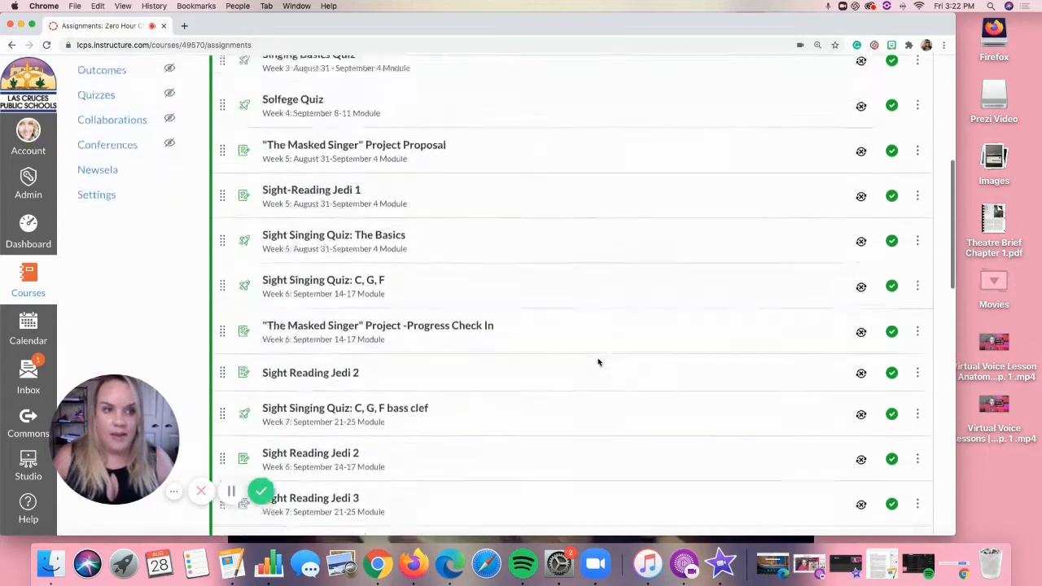
scroll(597, 361, up, 10)
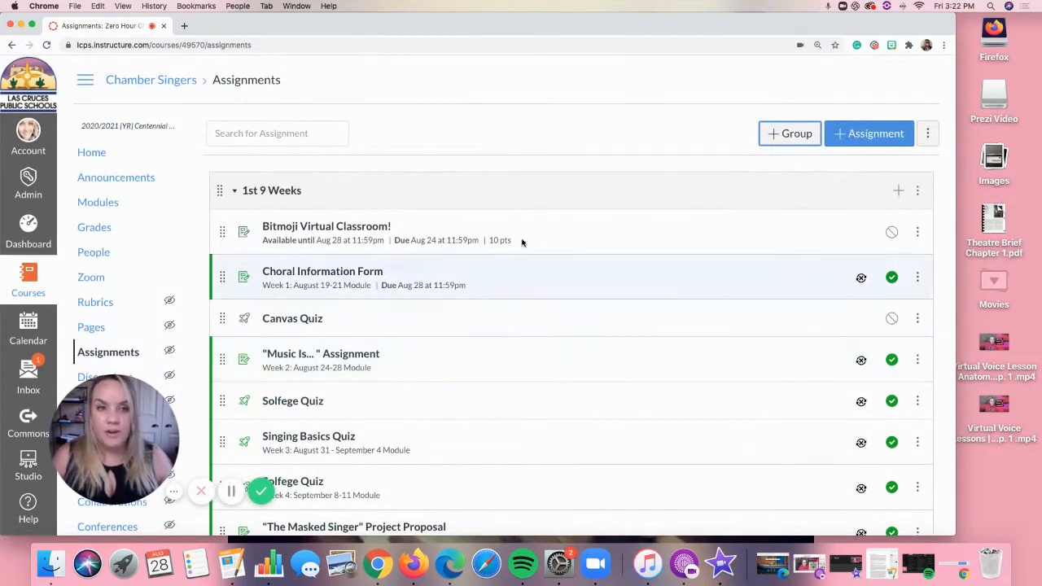
click(928, 134)
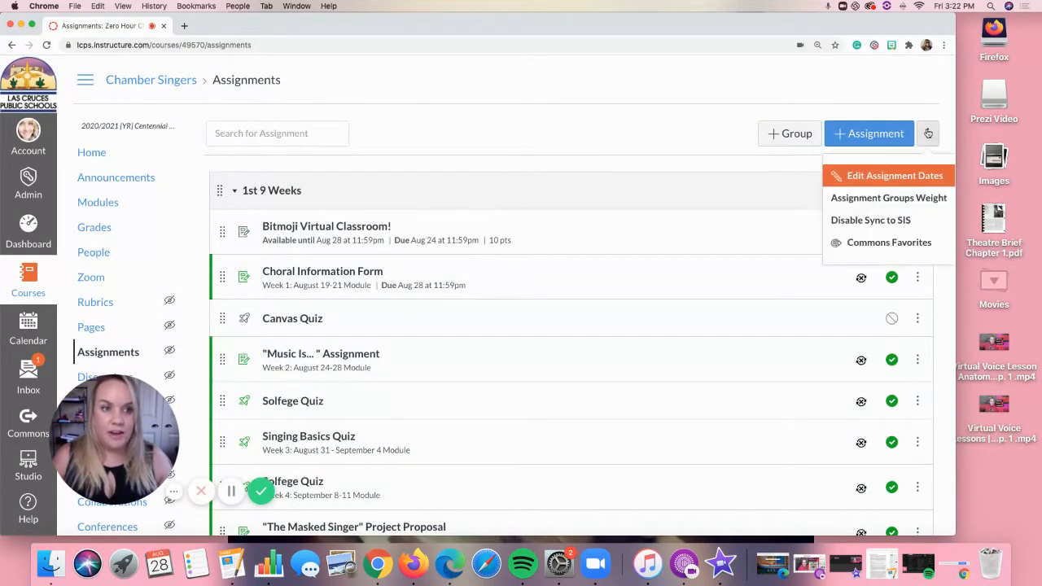
click(891, 201)
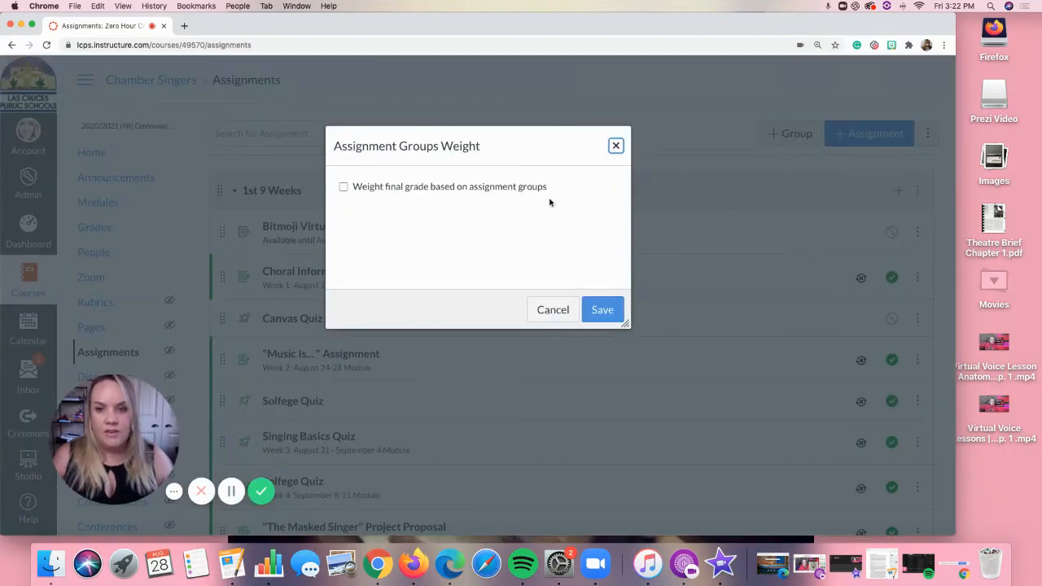
click(344, 187)
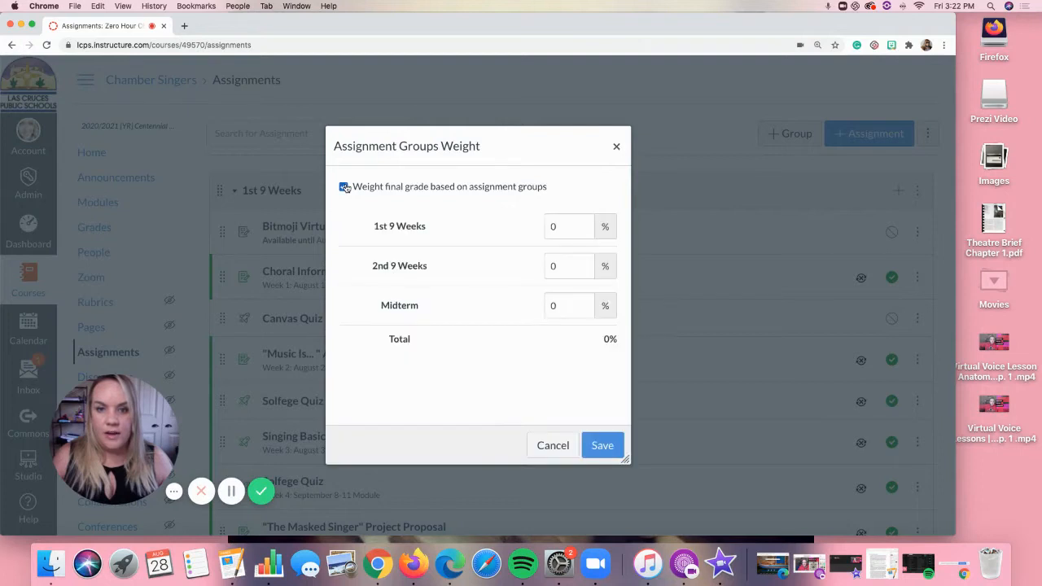
- Weight the 1st 9 Weeks group at 40%, 2nd 9 Weeks at 40% and Midterm at 20%, and save the weights
double_click(573, 227)
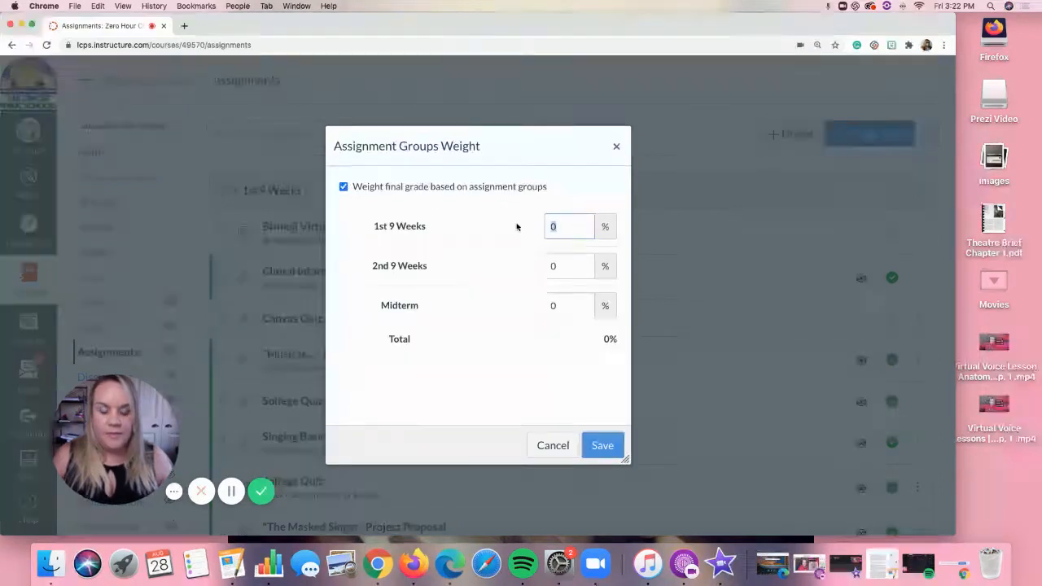
text(40)
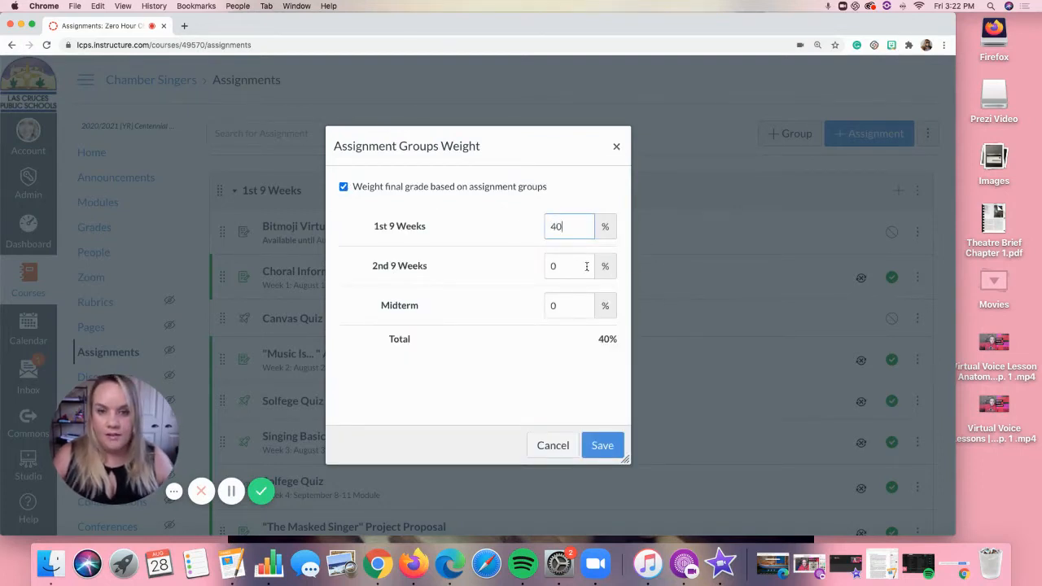
double_click(568, 265)
scroll(513, 269, down, 2)
text(40)
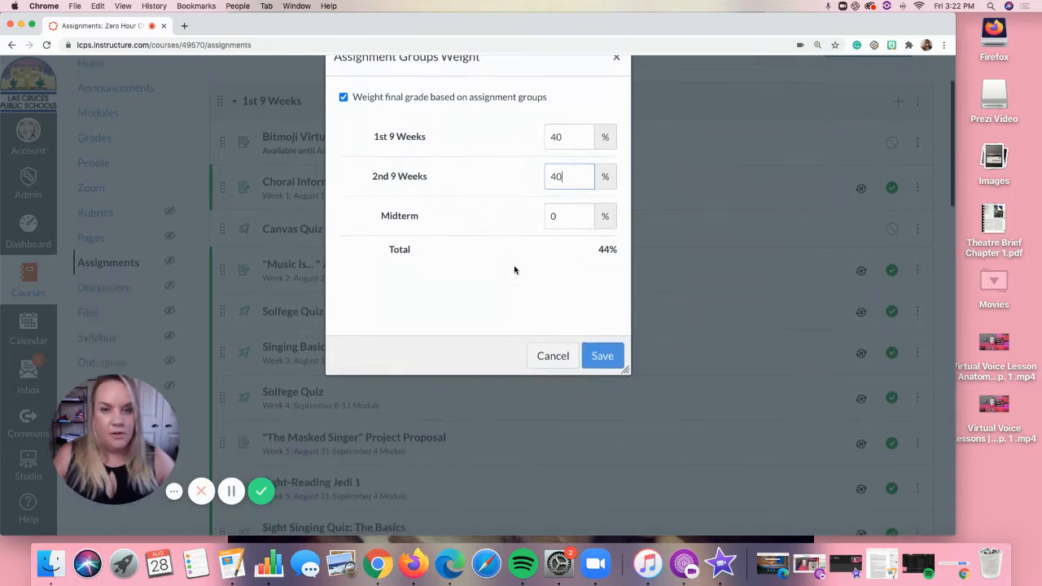
double_click(577, 216)
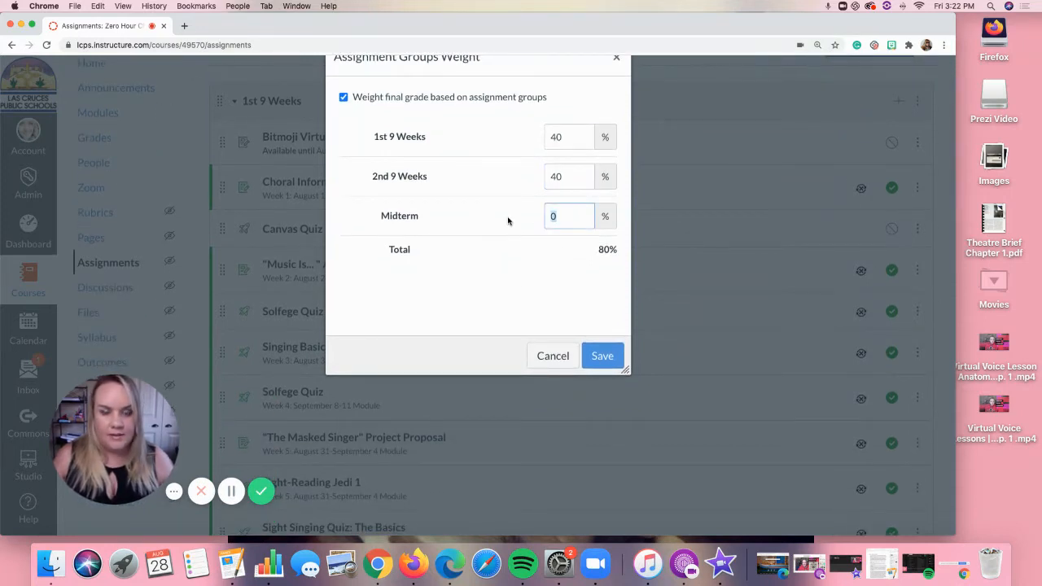
text(20)
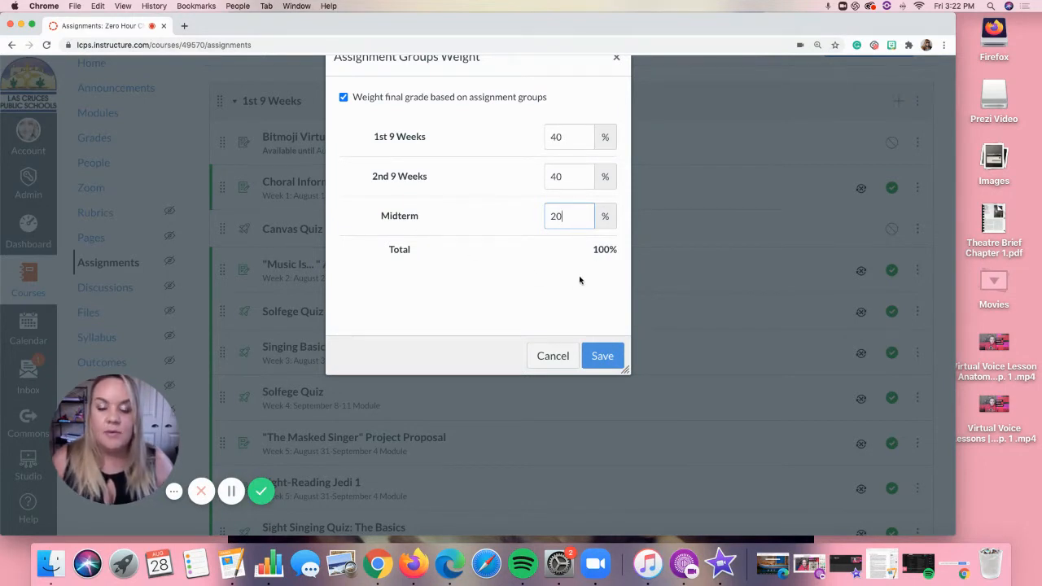
click(600, 355)
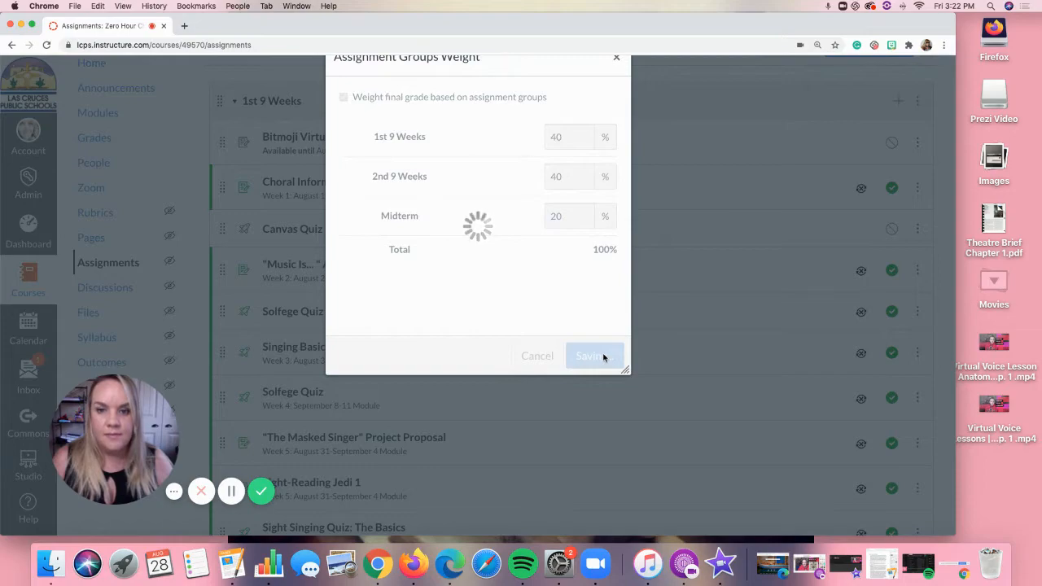
- Start a new assignment named "Solo and Ensemble" worth 5 points
scroll(494, 226, down, 15)
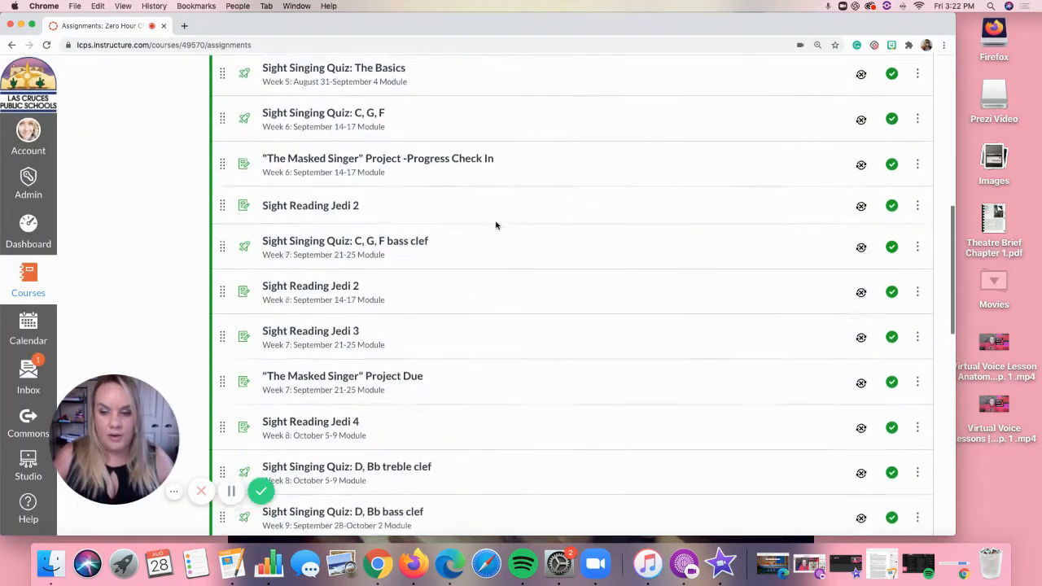
scroll(496, 226, up, 15)
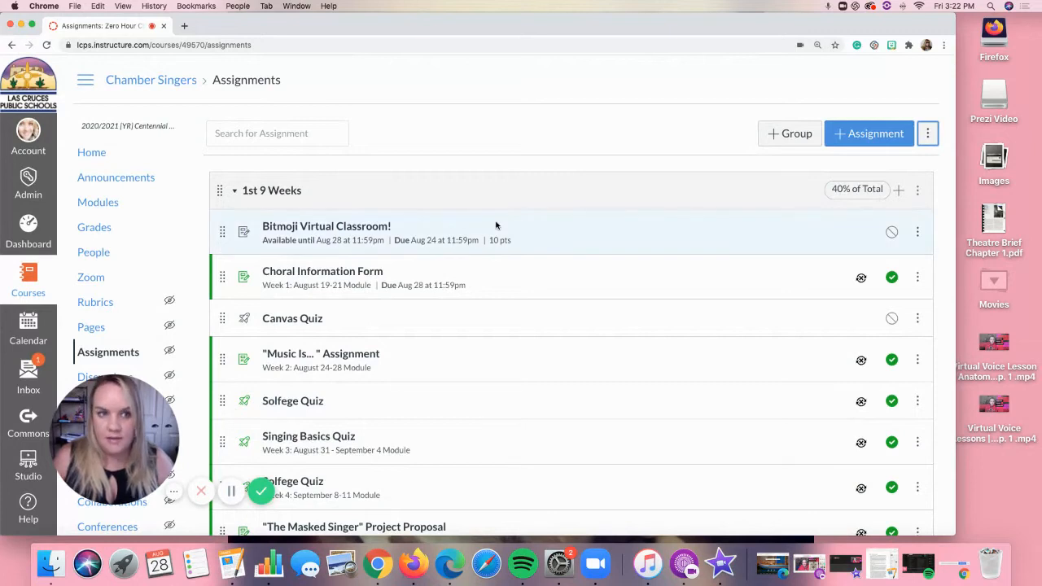
click(870, 135)
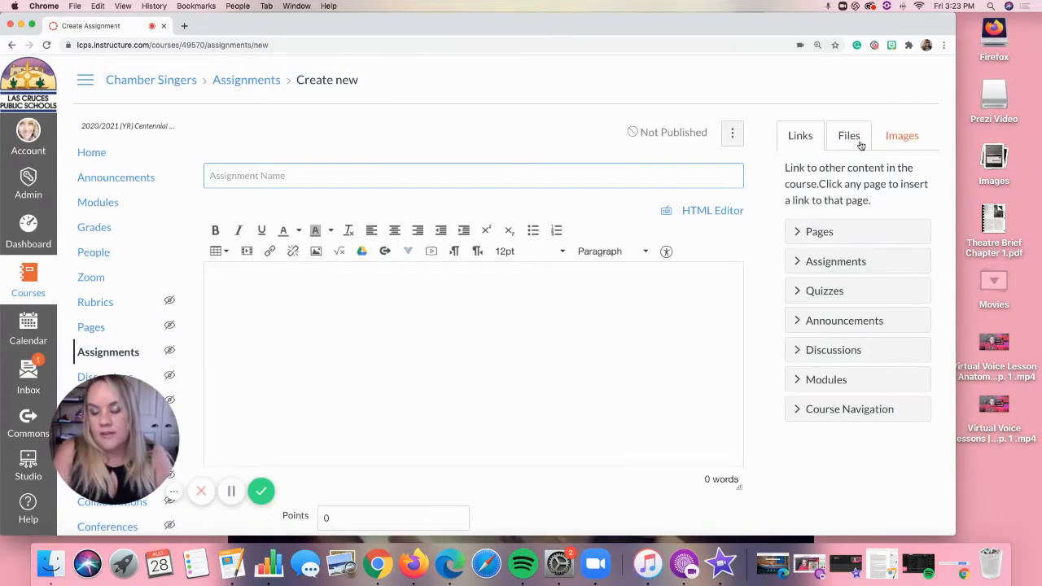
text(Solo and Ensemble)
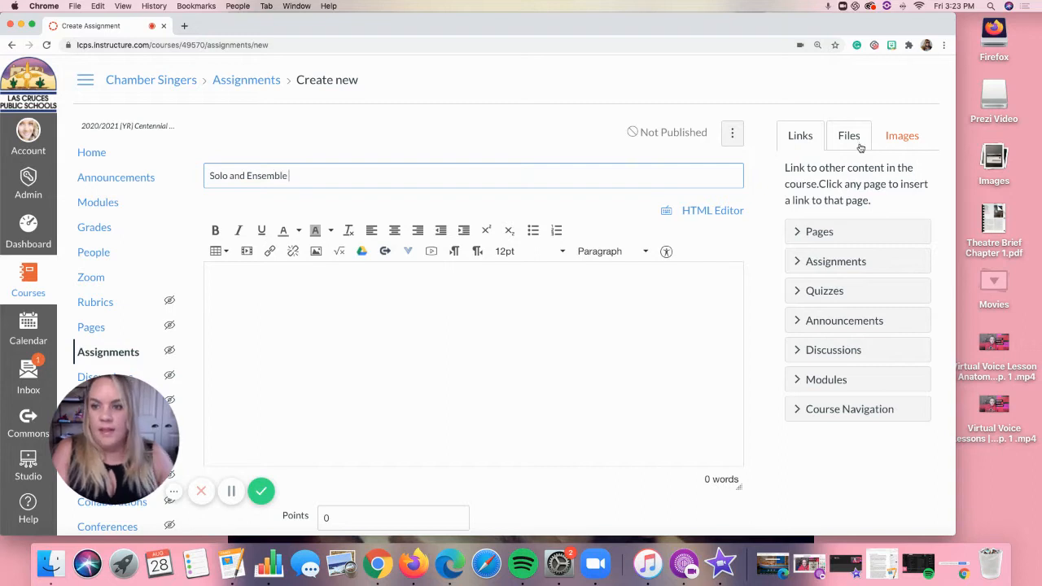
scroll(340, 279, down, 5)
click(360, 281)
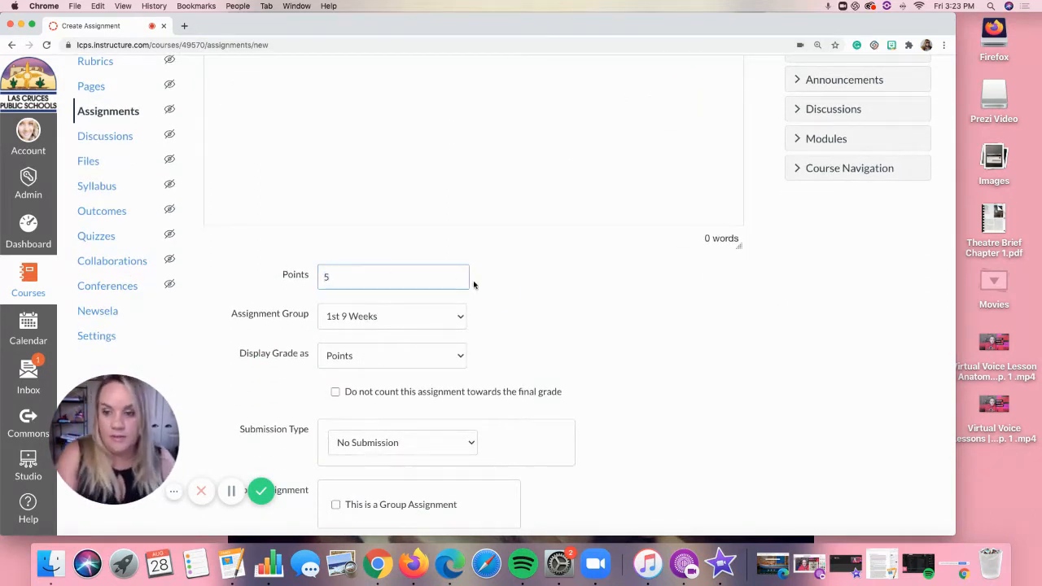
click(505, 289)
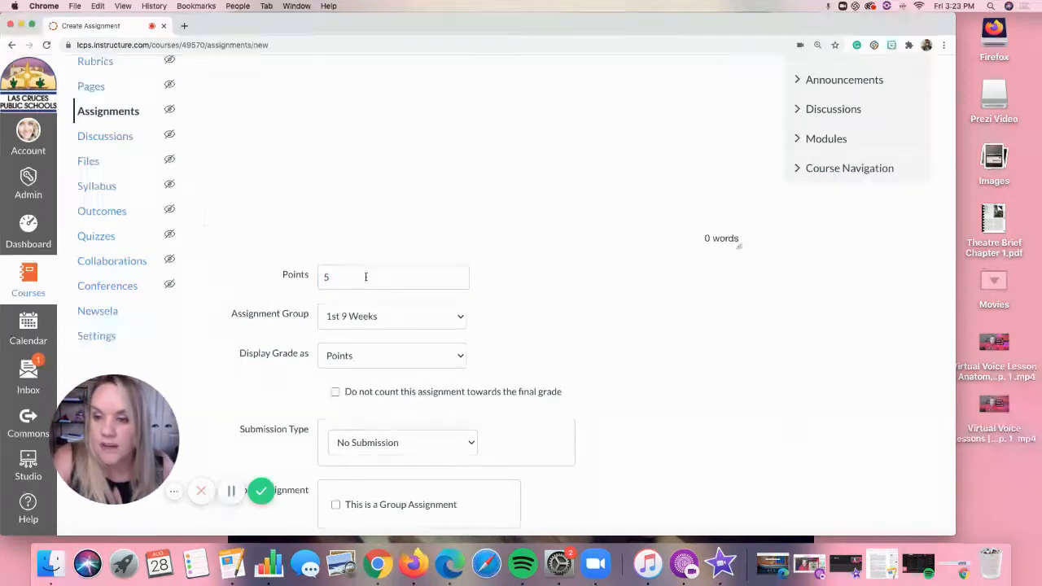
- Try switching the new assignment's group to 2nd 9 Weeks and set it back to 1st 9 Weeks
click(360, 319)
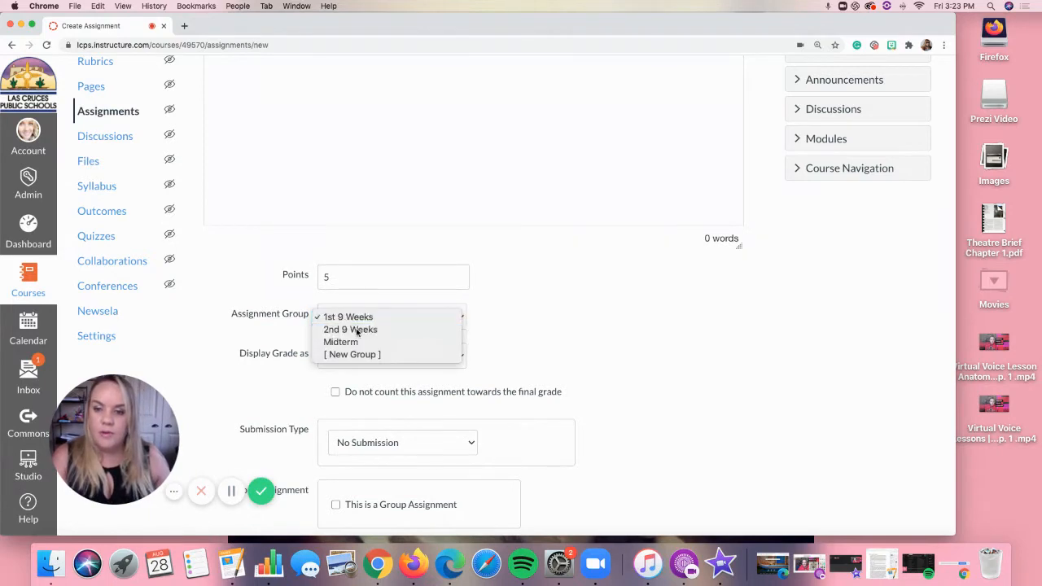
click(357, 330)
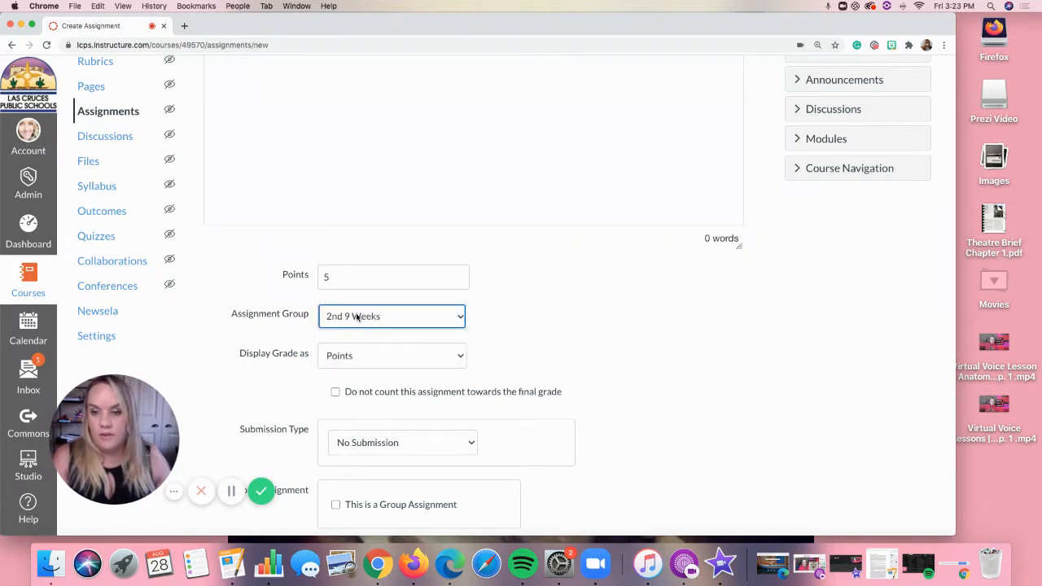
click(357, 317)
click(352, 302)
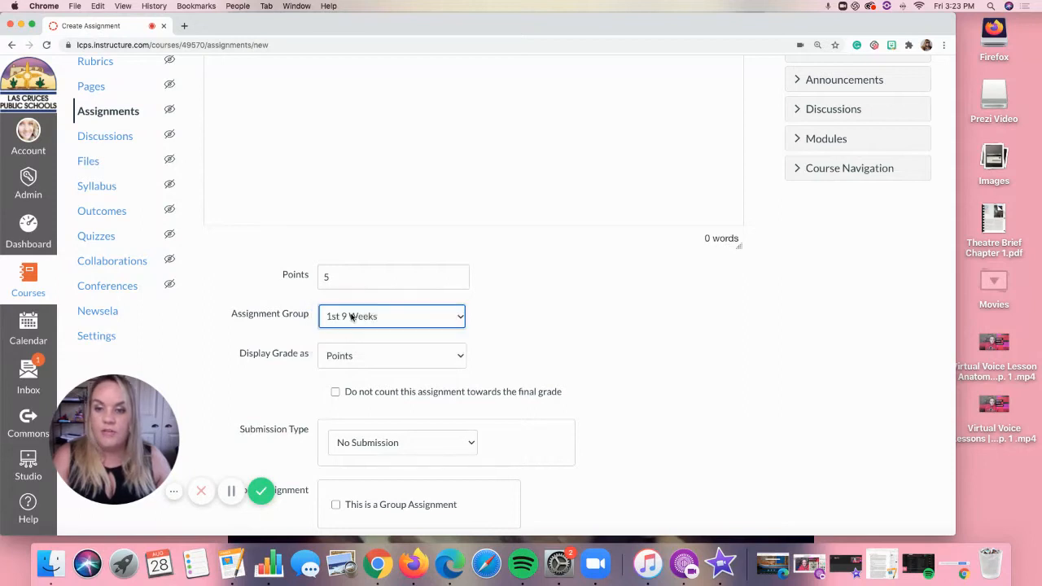
click(351, 318)
click(357, 329)
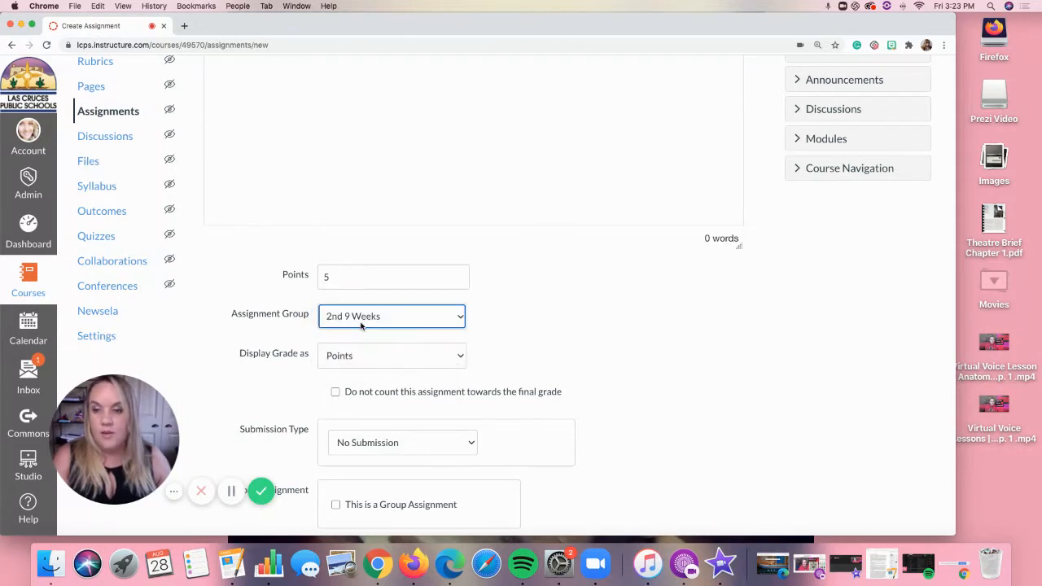
click(360, 325)
click(352, 302)
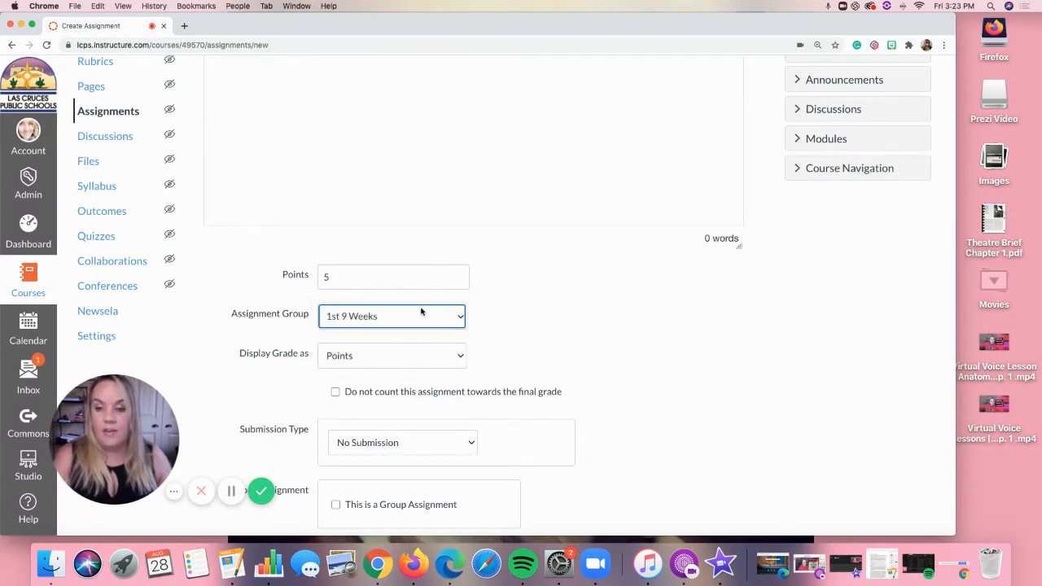
- Save and publish the Solo and Ensemble assignment
scroll(421, 311, down, 2)
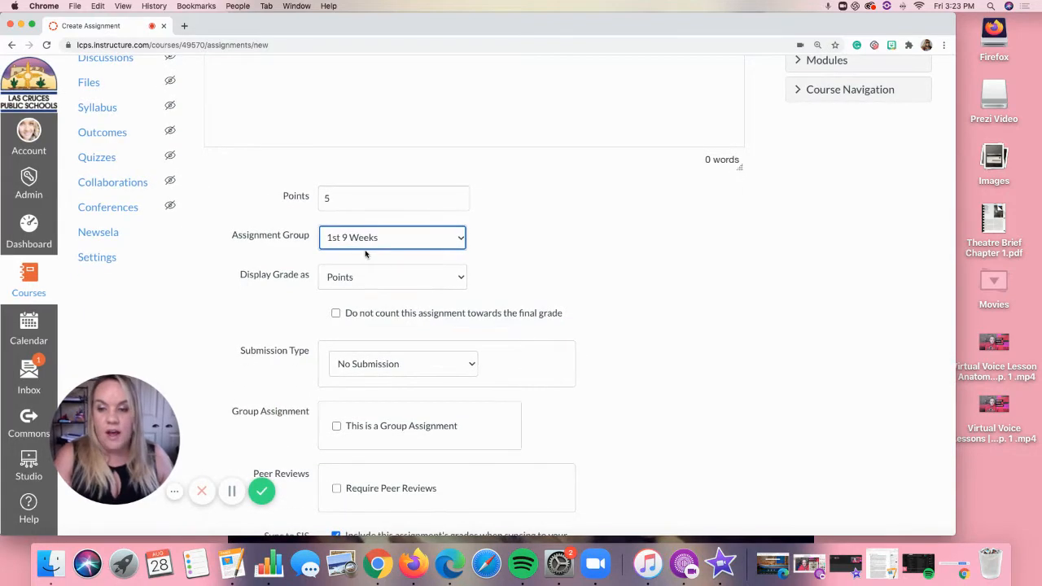
scroll(467, 311, down, 8)
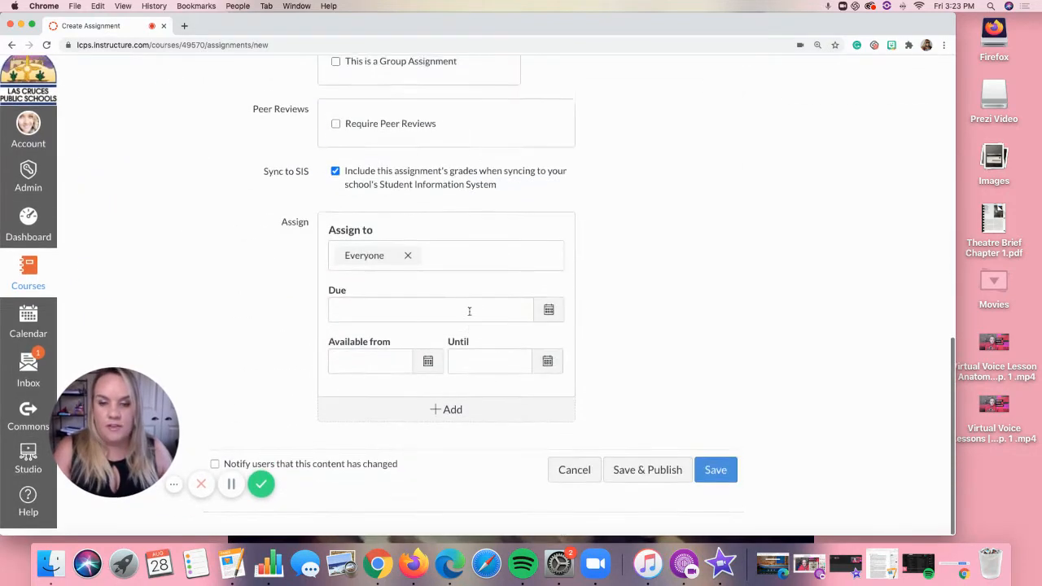
click(644, 477)
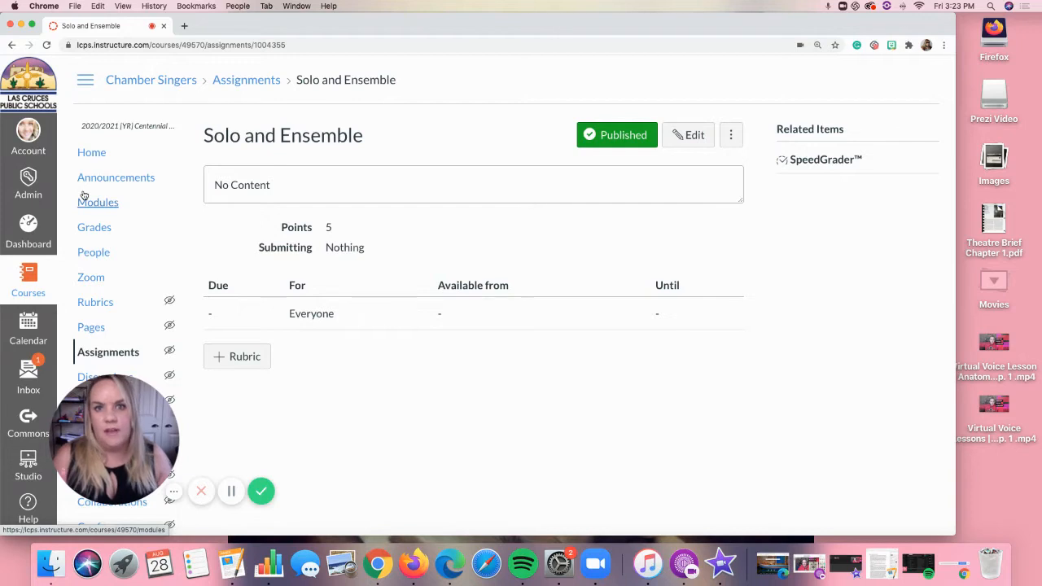
- Return to the course's assignment list and move Solo and Ensemble from the 1st 9 Weeks group into the 2nd 9 Weeks group
click(96, 352)
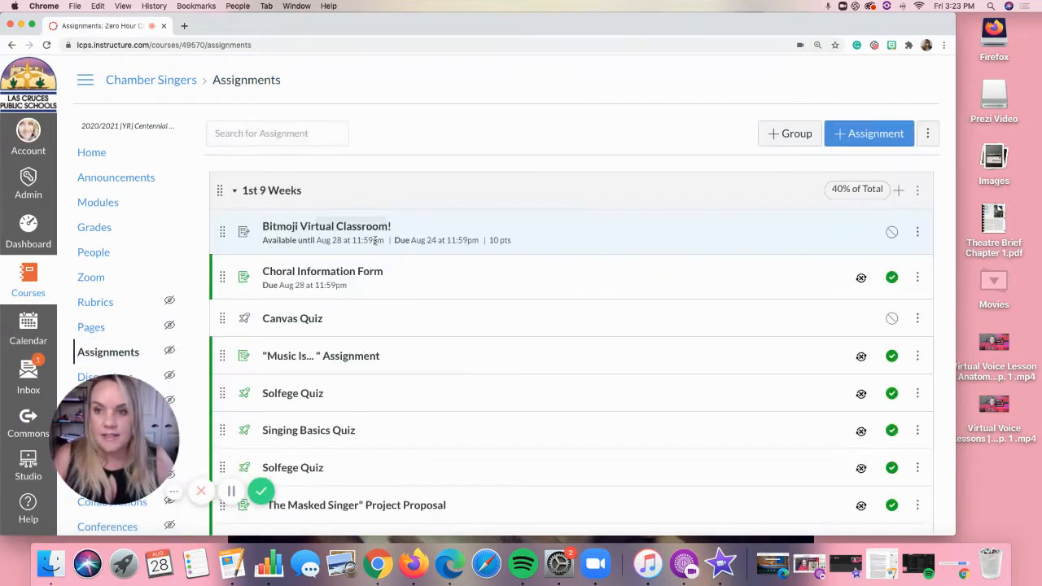
scroll(374, 242, down, 10)
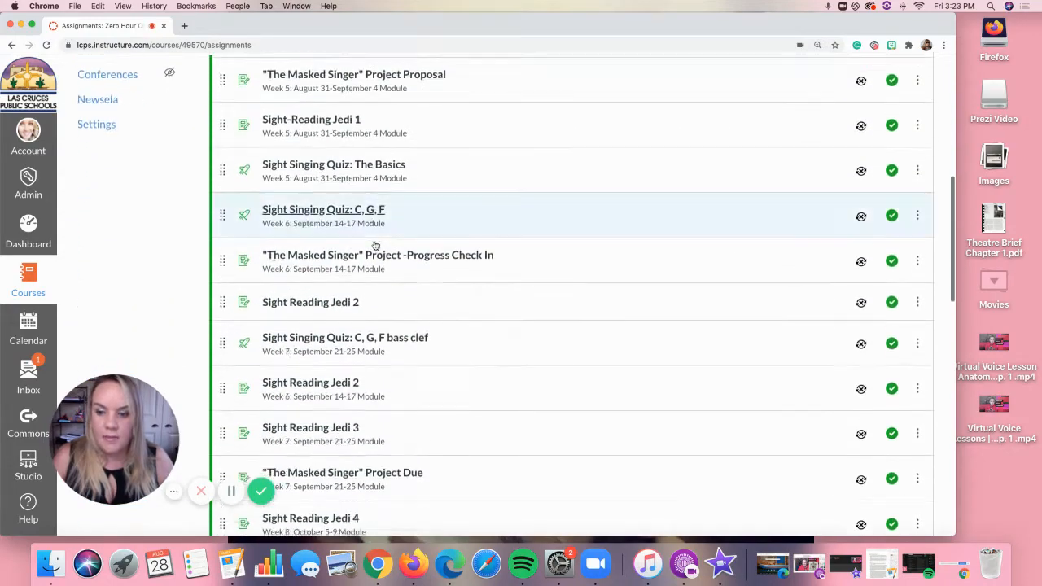
scroll(374, 244, down, 10)
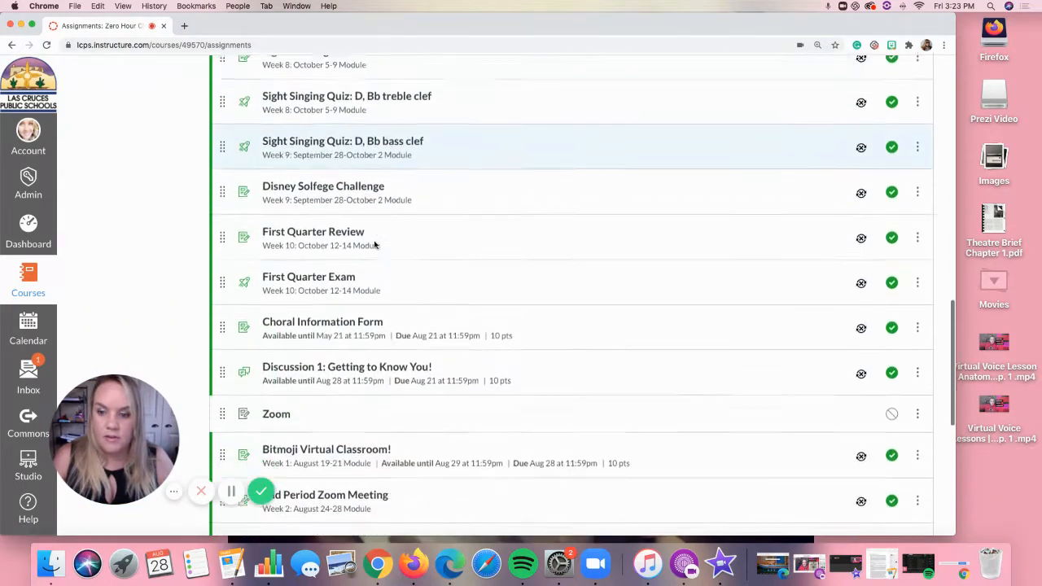
scroll(374, 245, down, 3)
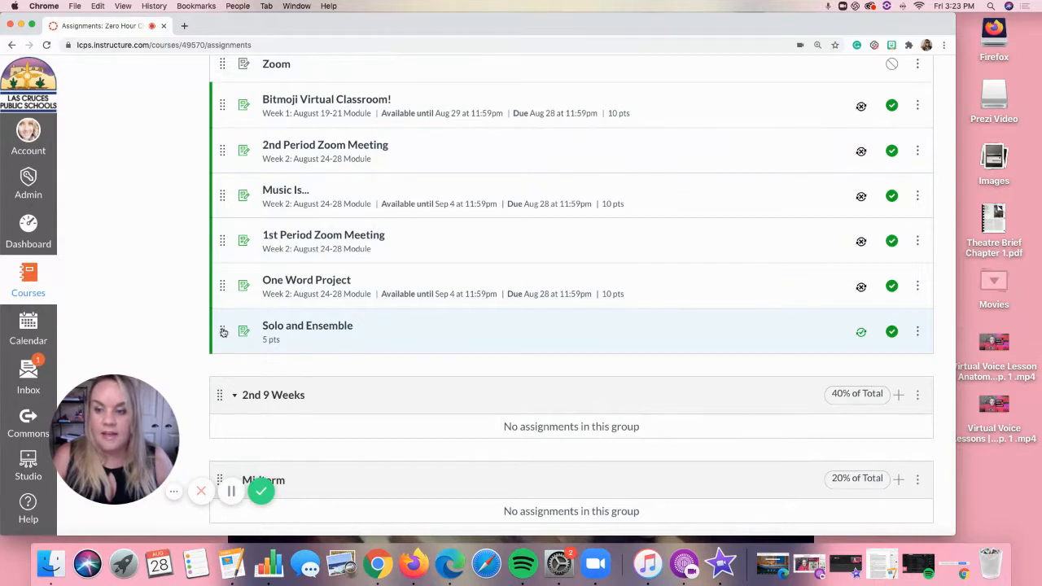
drag(223, 332, 234, 410)
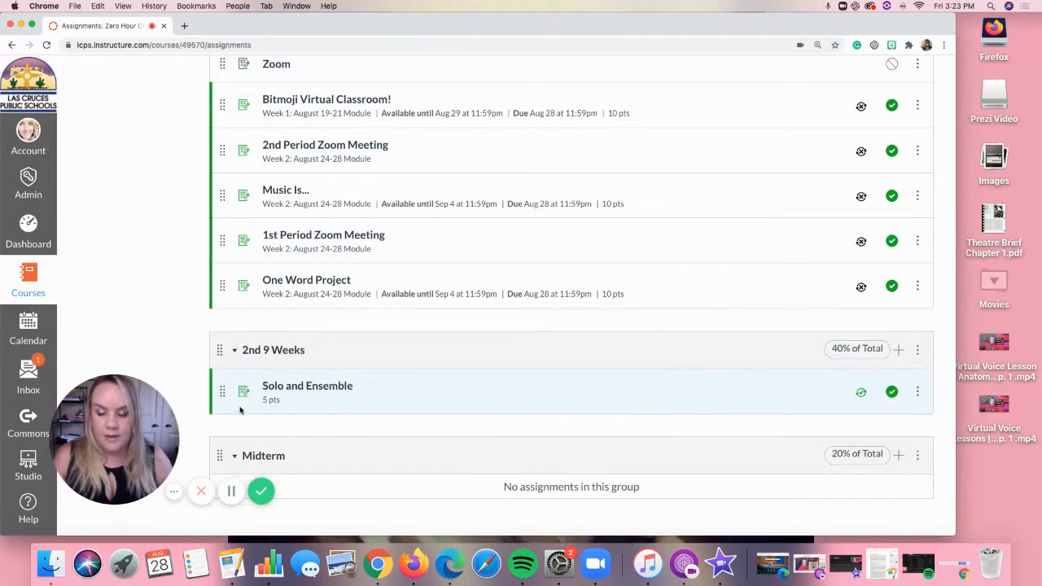
- Open Solo and Ensemble for editing and check which assignment group its settings use
click(341, 391)
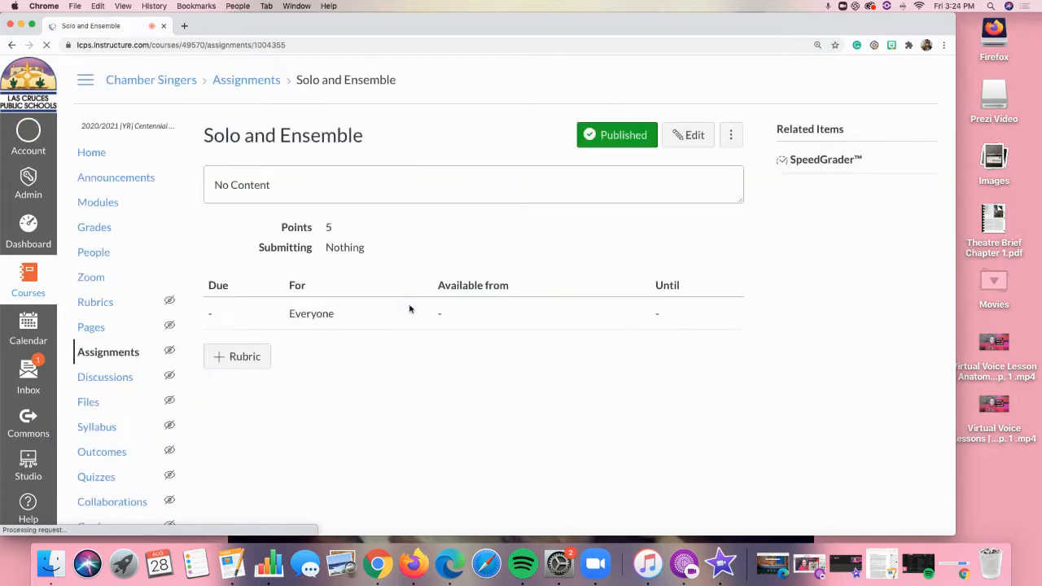
click(689, 140)
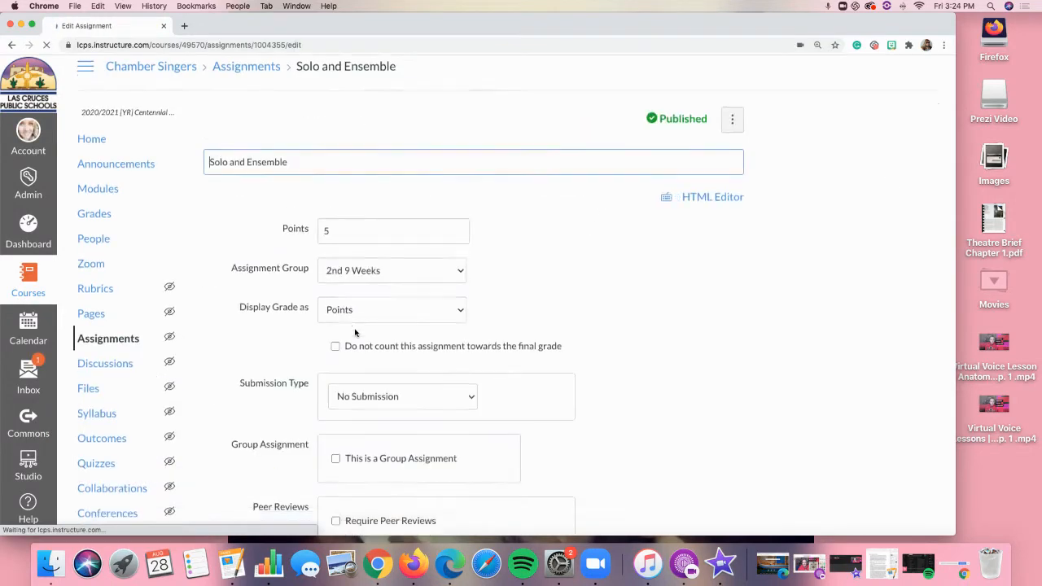
scroll(355, 332, down, 8)
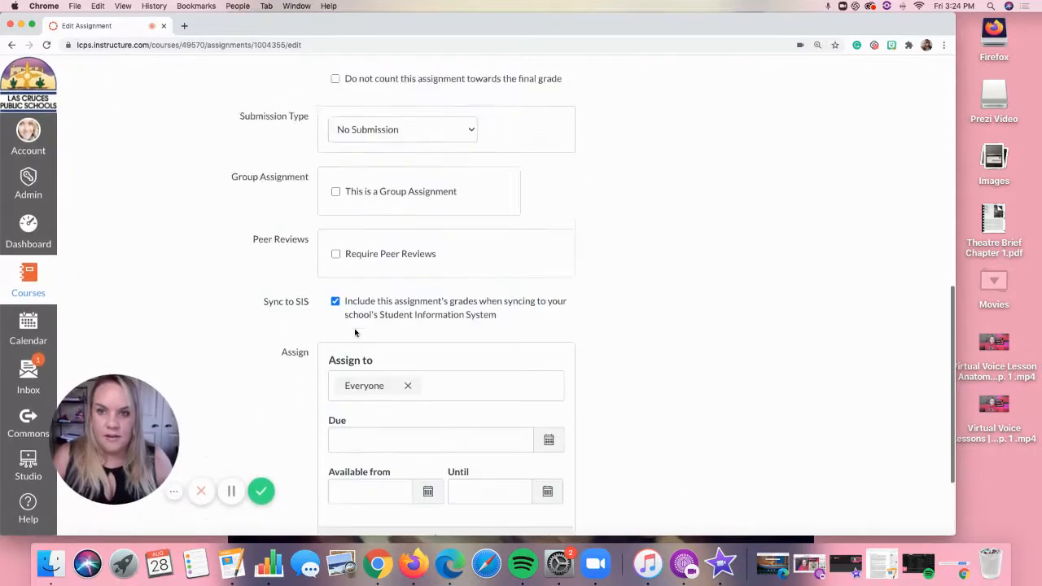
scroll(355, 332, up, 5)
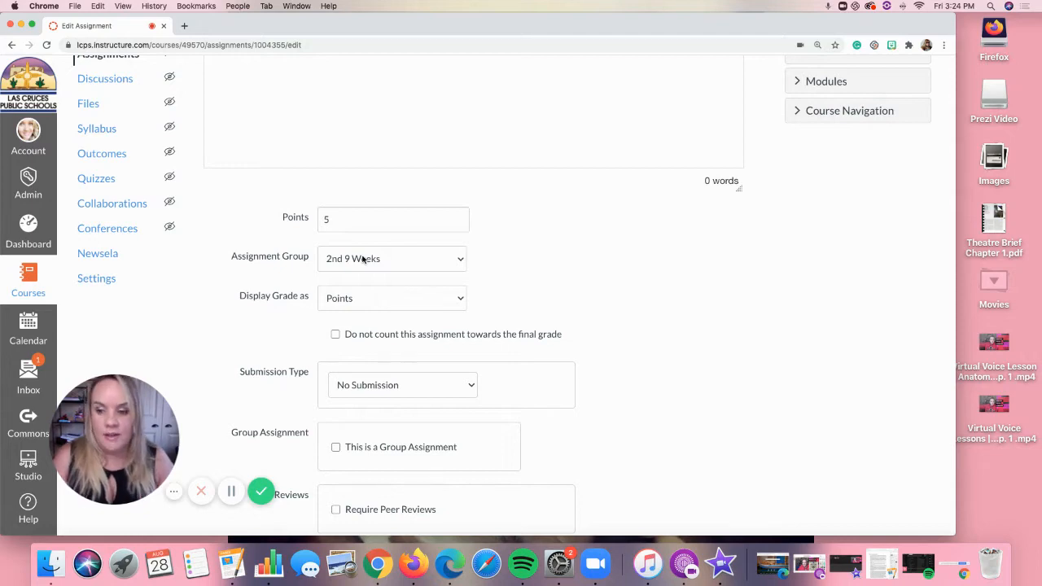
scroll(112, 246, up, 5)
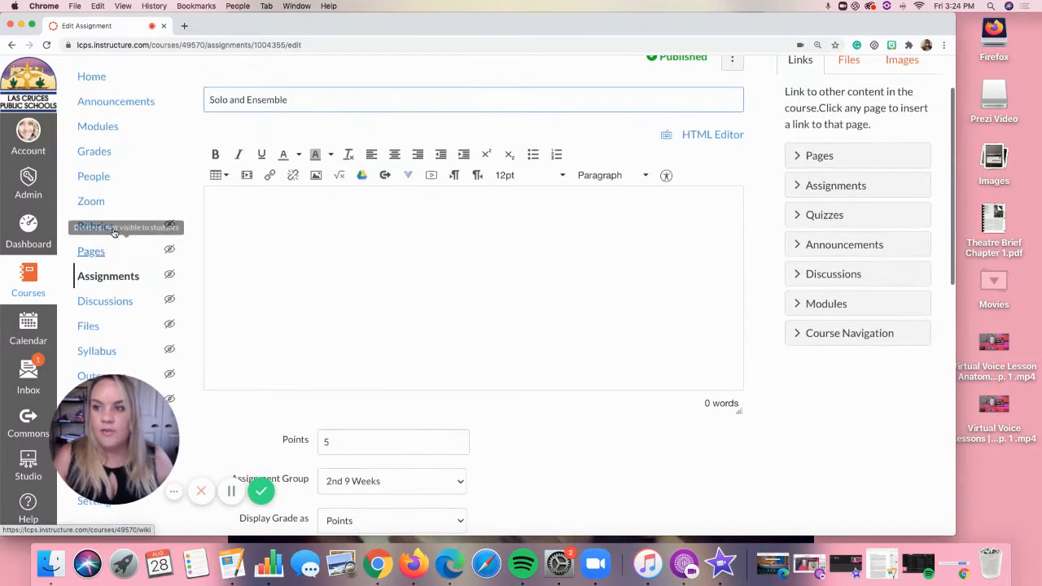
- In the course modules, add a new assignment named New Assignment to Week 5: August 31-September 4 and publish it
click(106, 126)
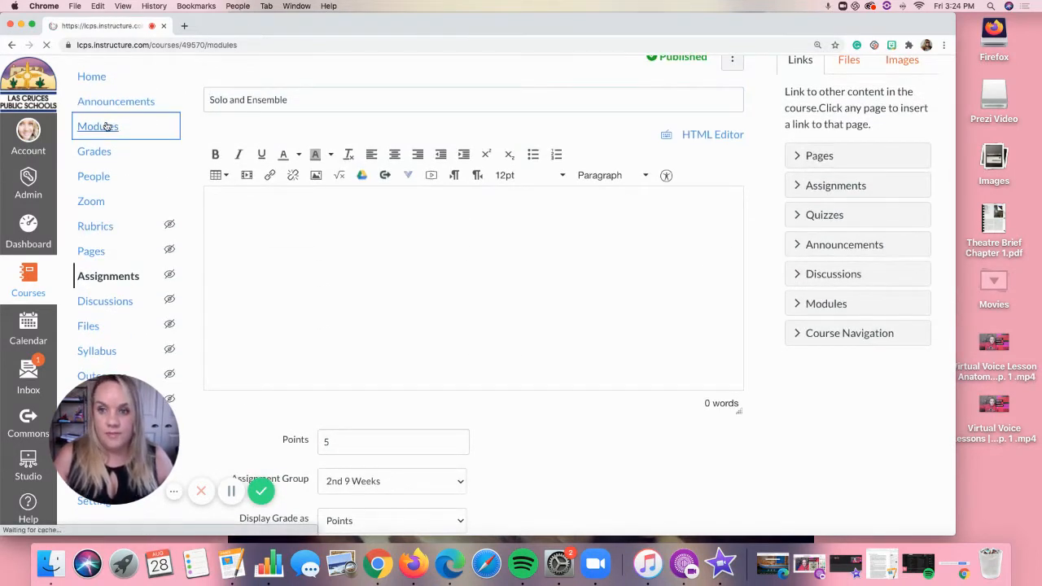
scroll(429, 300, down, 20)
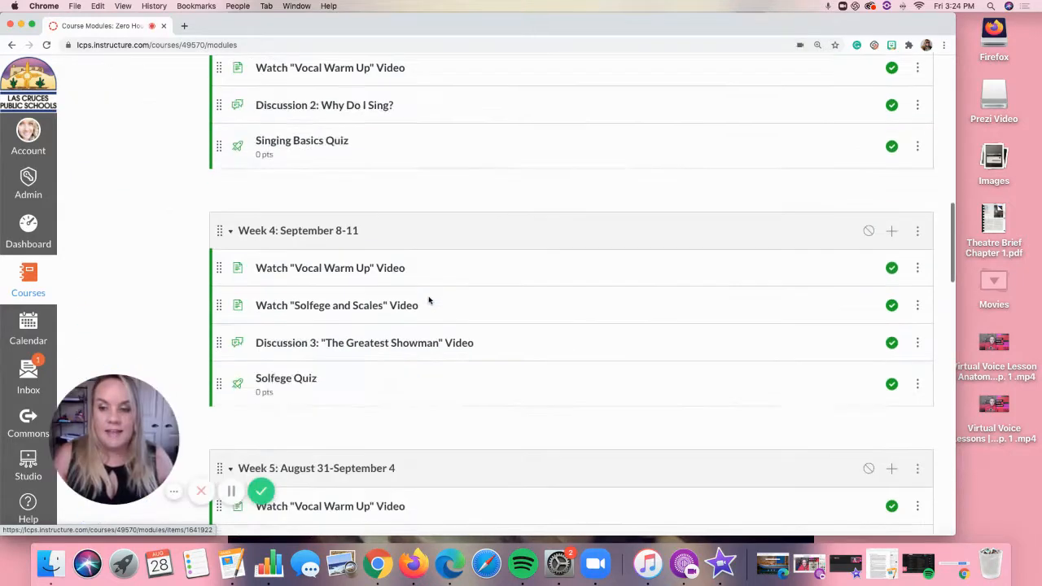
scroll(429, 300, up, 3)
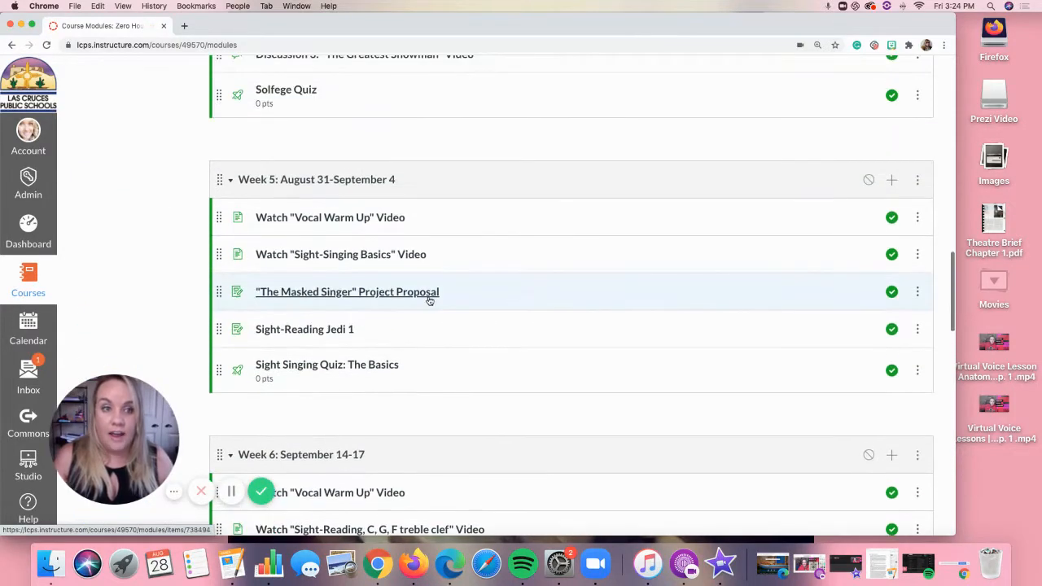
click(892, 180)
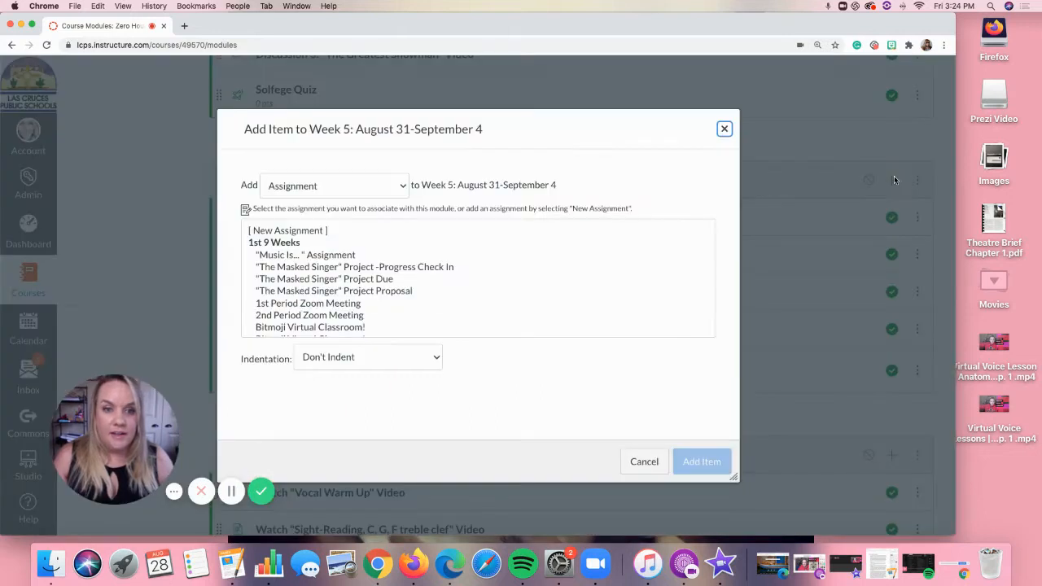
click(287, 232)
click(358, 362)
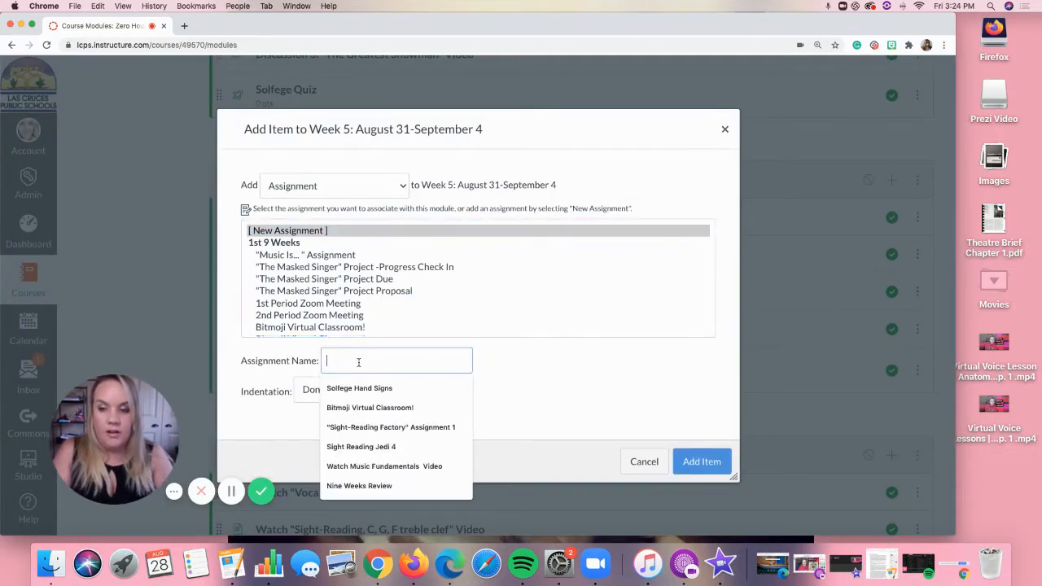
text(Ne)
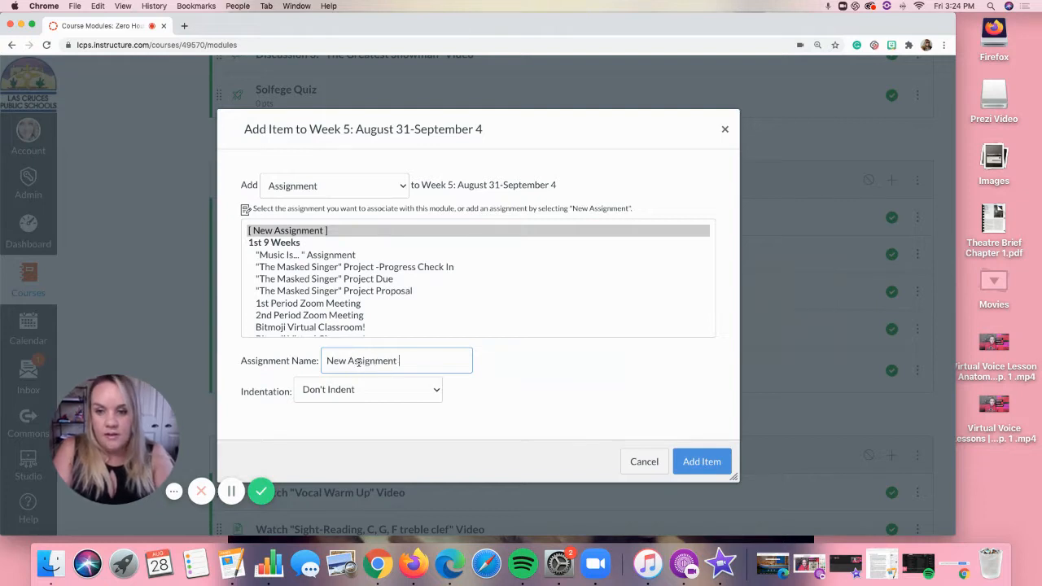
text(w Assignment)
click(702, 462)
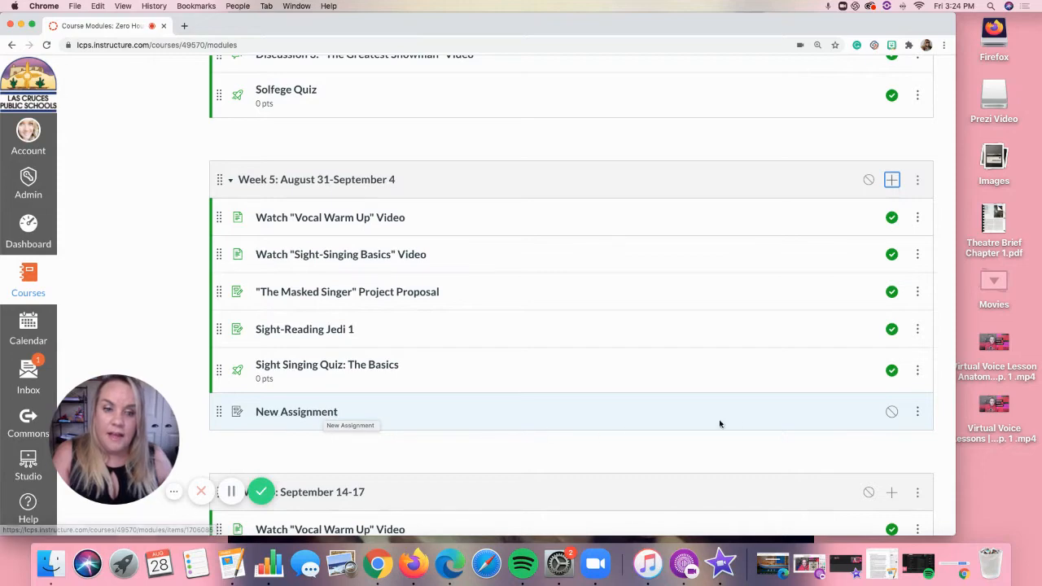
click(891, 411)
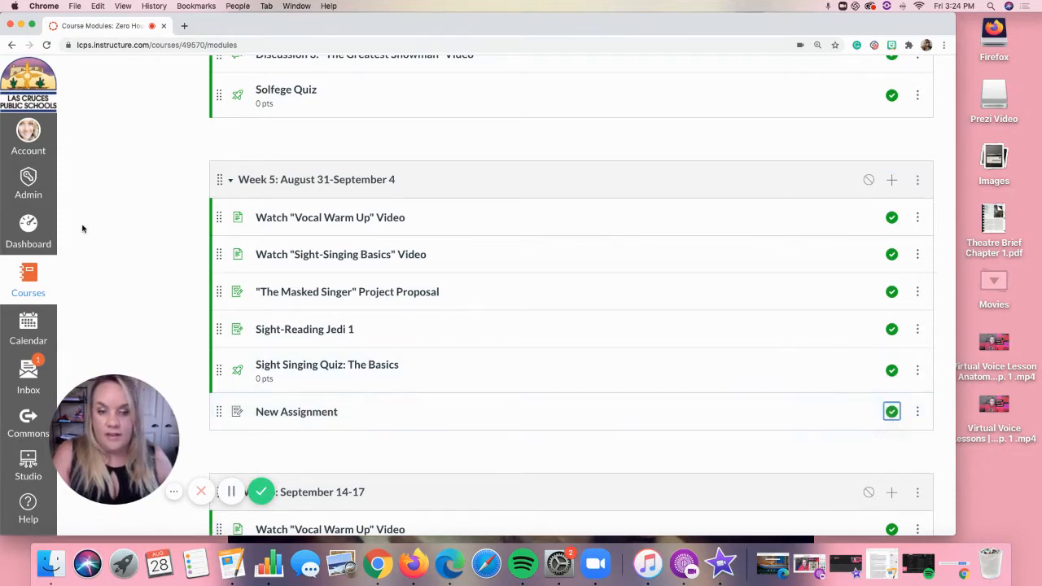
- In the course's assignment list, move New Assignment from the 1st 9 Weeks group into the 2nd 9 Weeks group
scroll(82, 229, up, 15)
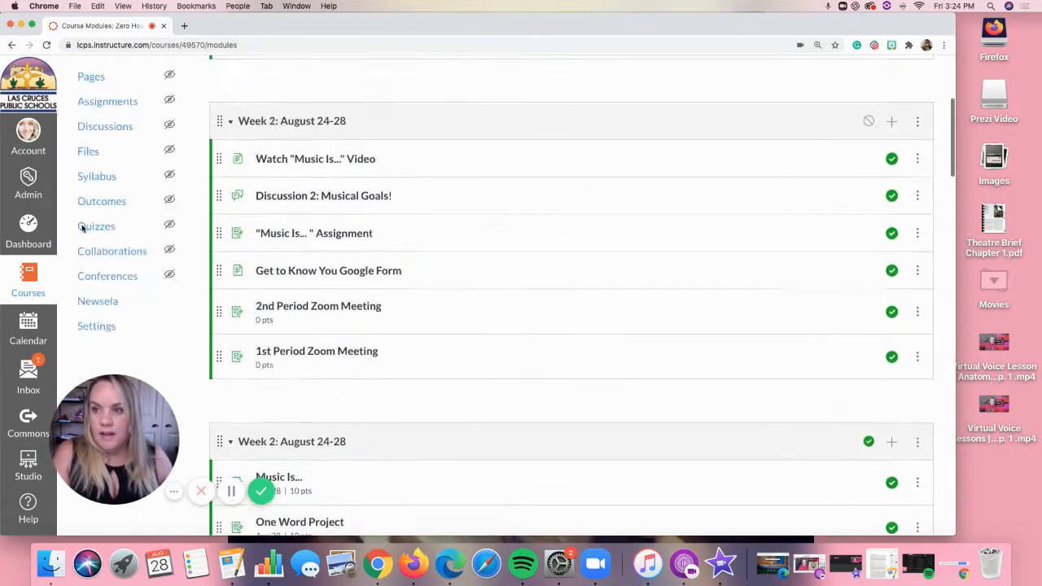
click(96, 277)
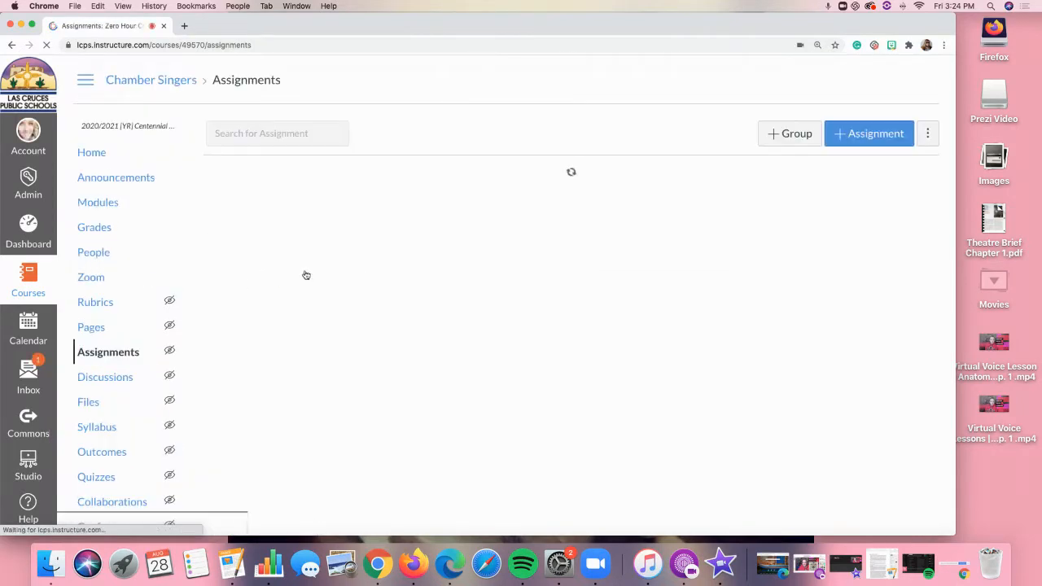
scroll(306, 275, down, 10)
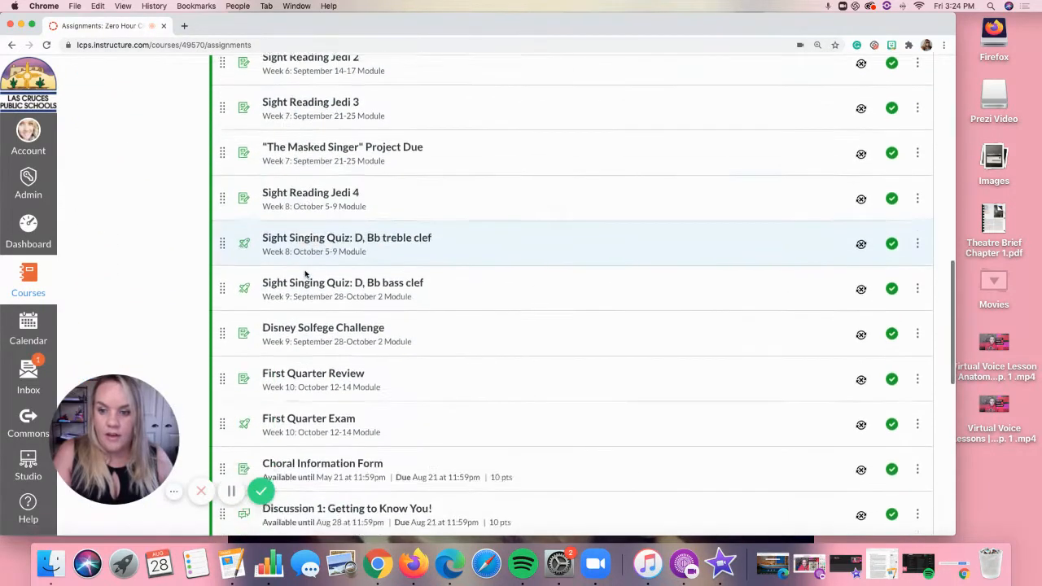
scroll(306, 275, down, 6)
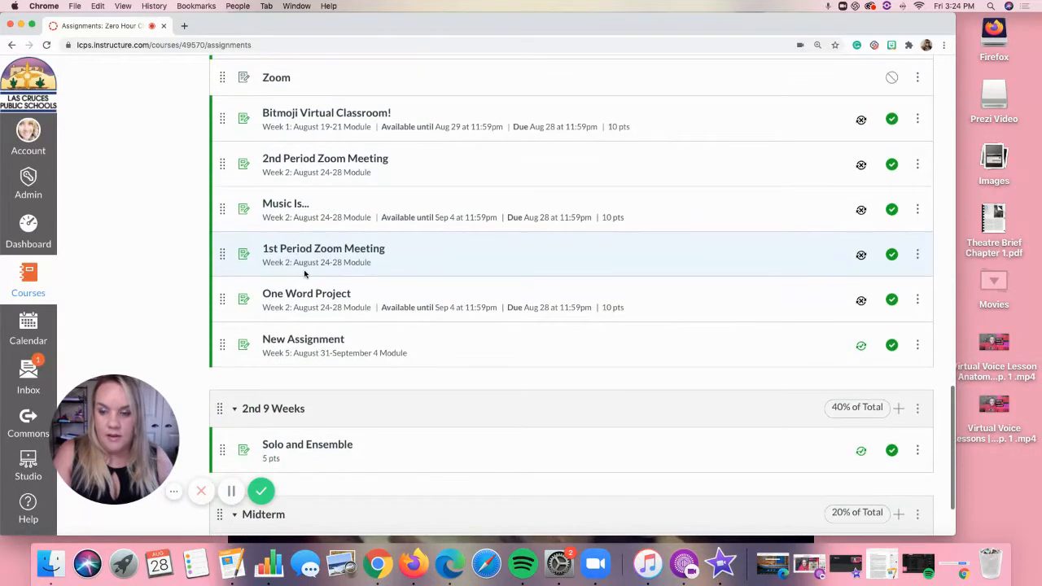
scroll(306, 275, down, 1)
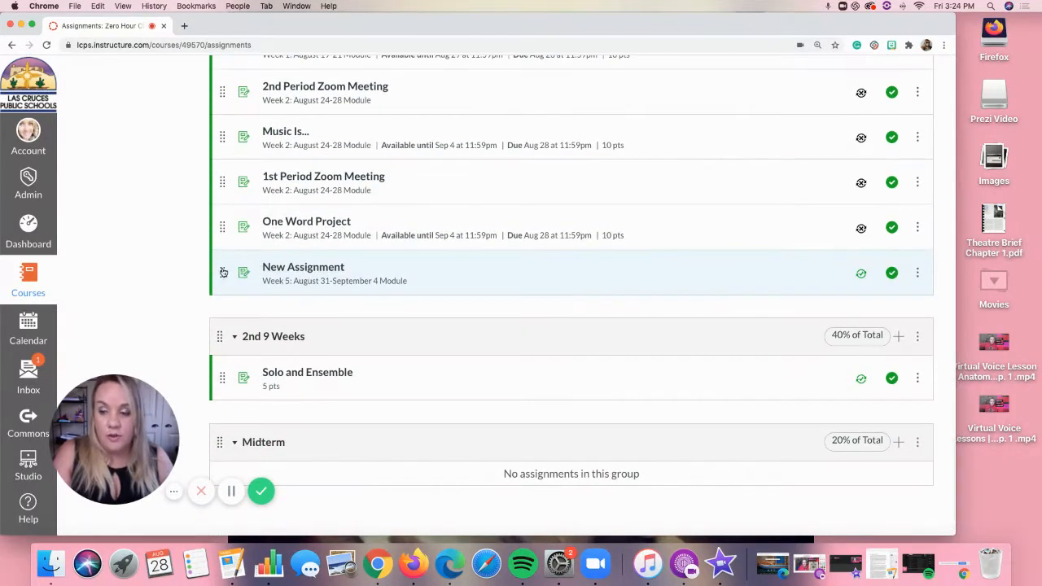
drag(223, 272, 231, 398)
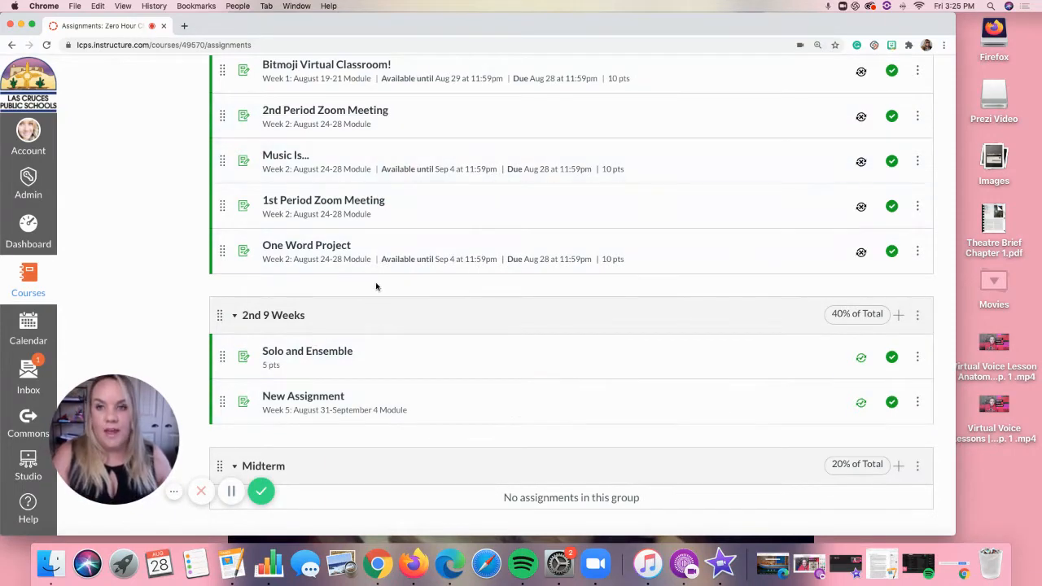
- Open the Remote Learning Sandbox course's gradebook from the dashboard and look through its group and assignment columns
scroll(399, 227, up, 15)
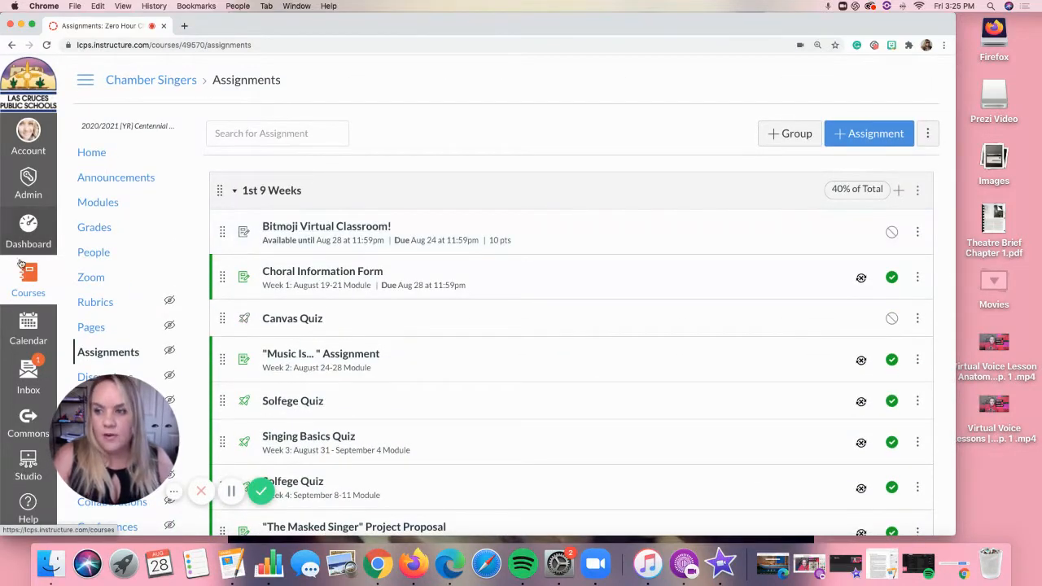
click(36, 223)
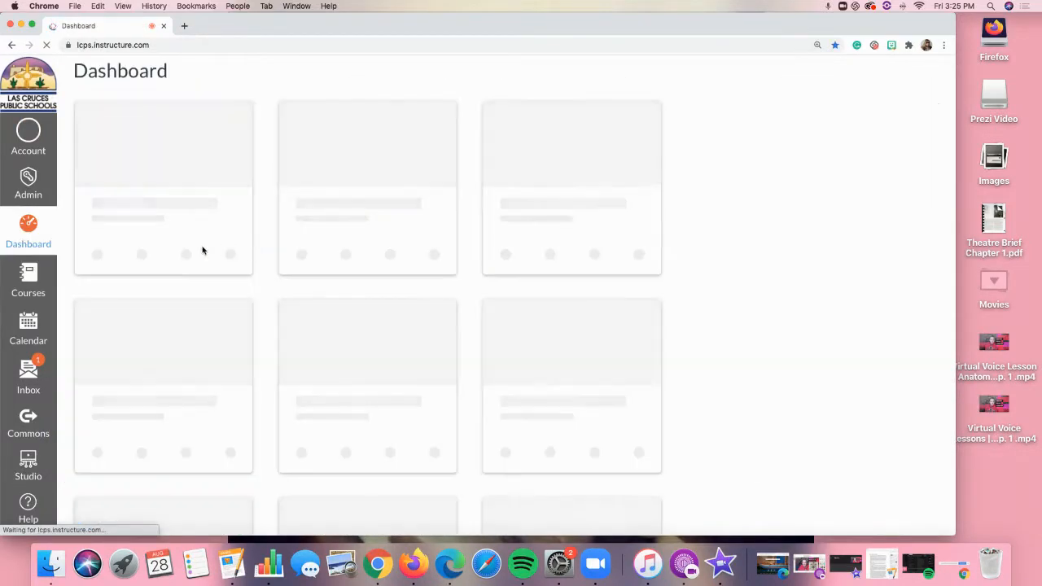
scroll(203, 250, down, 10)
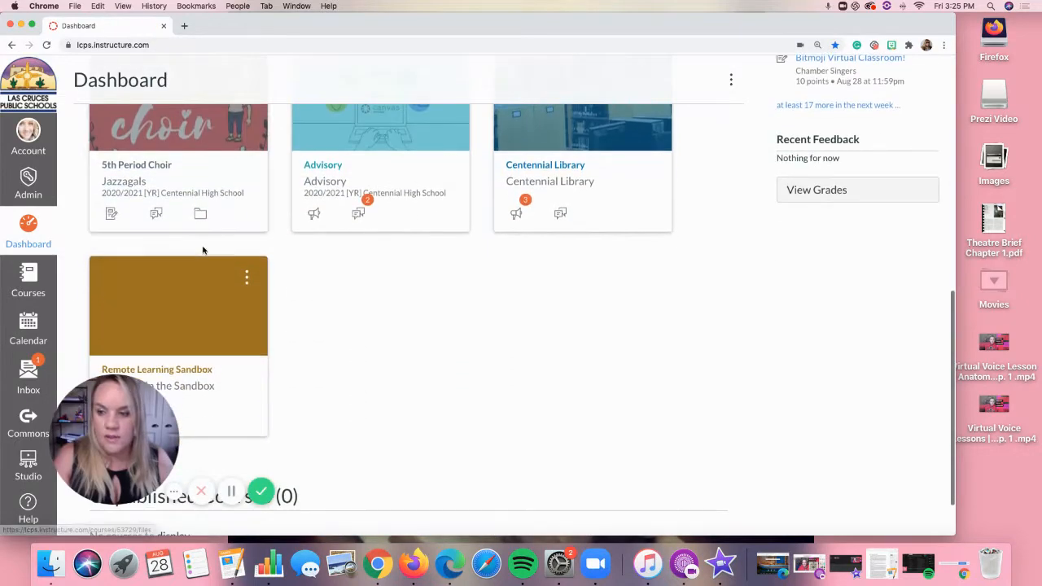
click(185, 314)
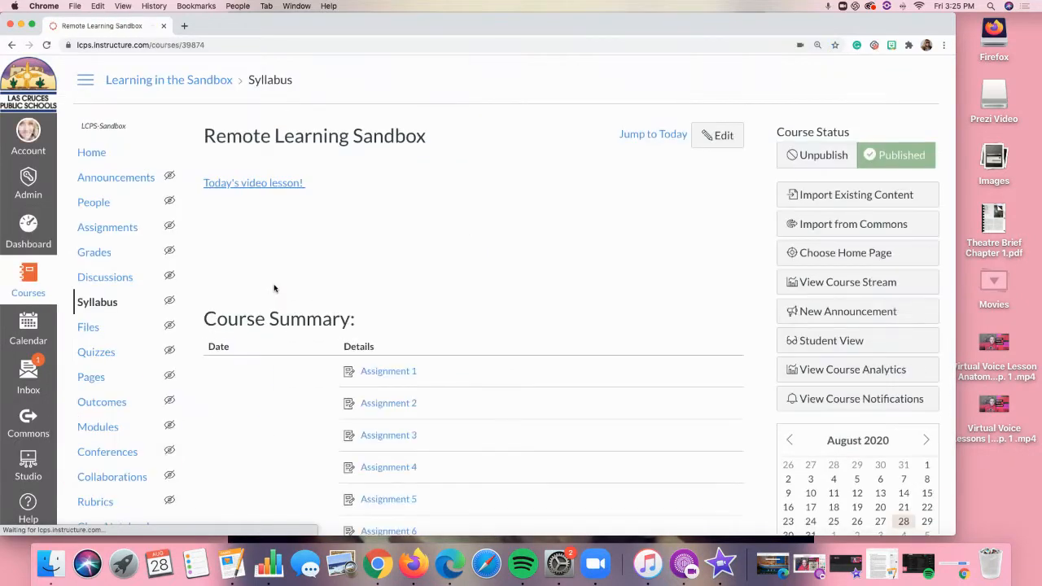
click(94, 252)
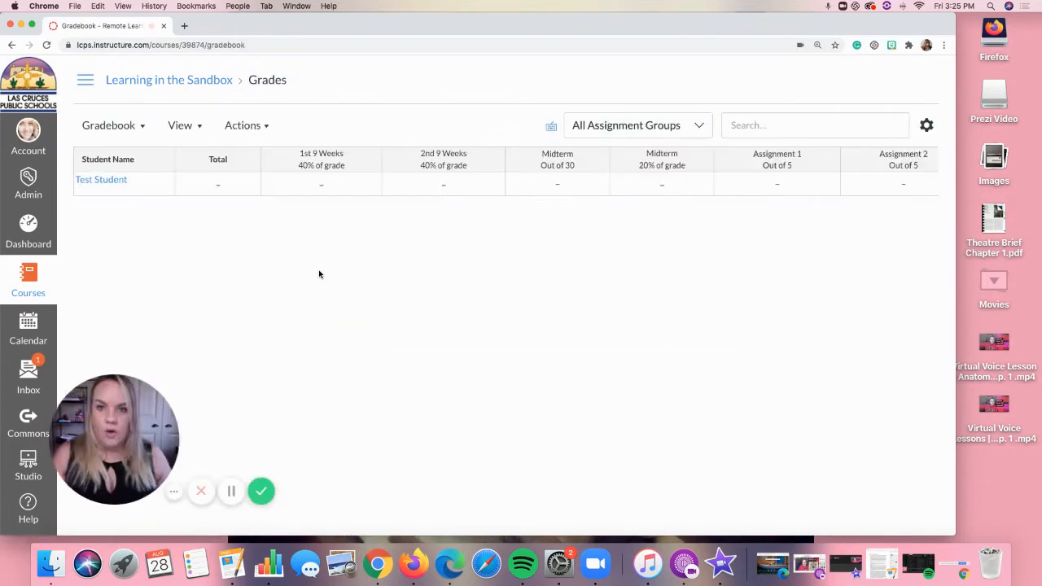
scroll(594, 177, right, 10)
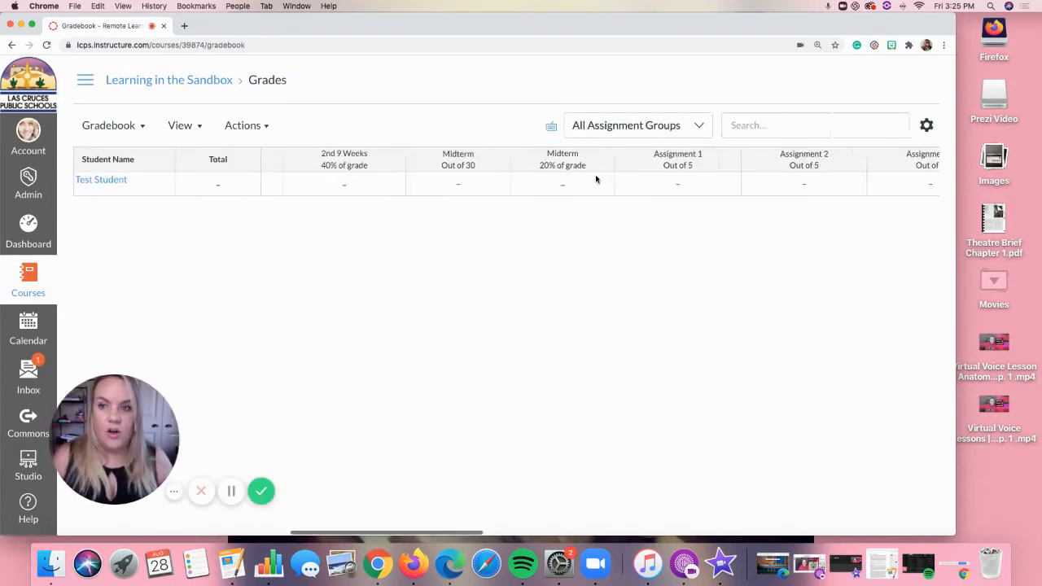
scroll(595, 178, left, 10)
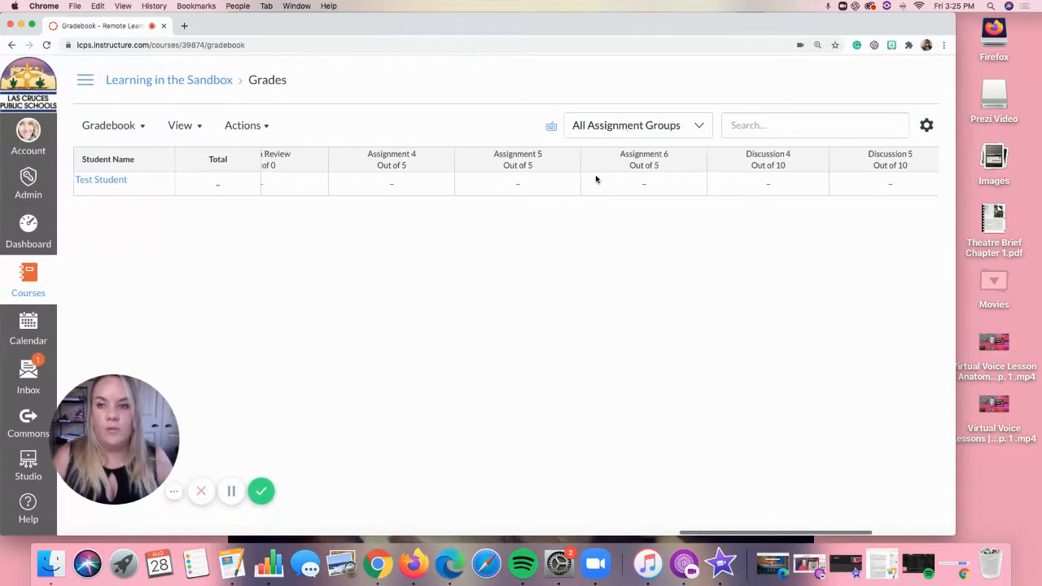
scroll(595, 178, right, 10)
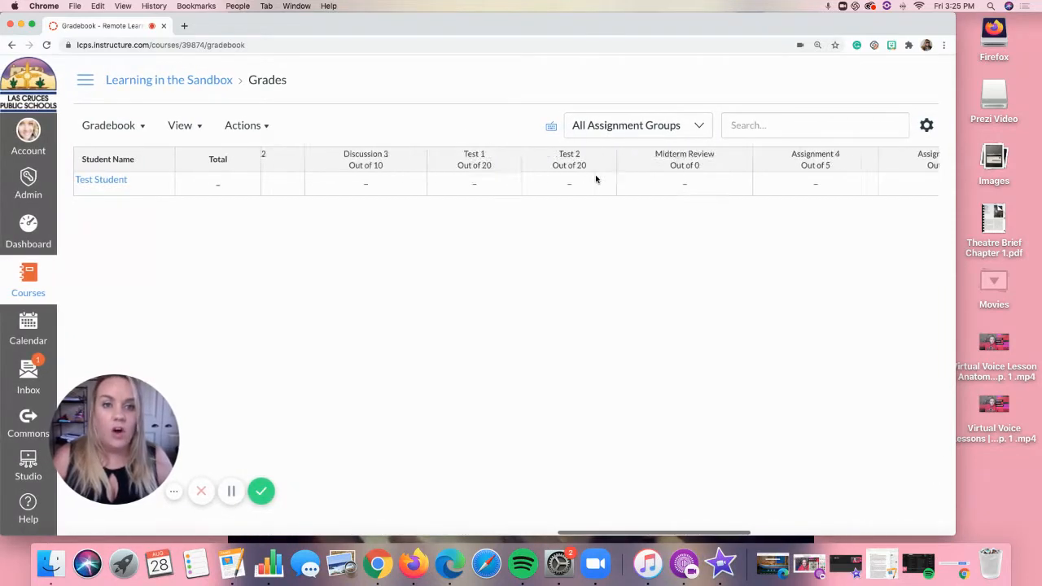
scroll(594, 177, left, 10)
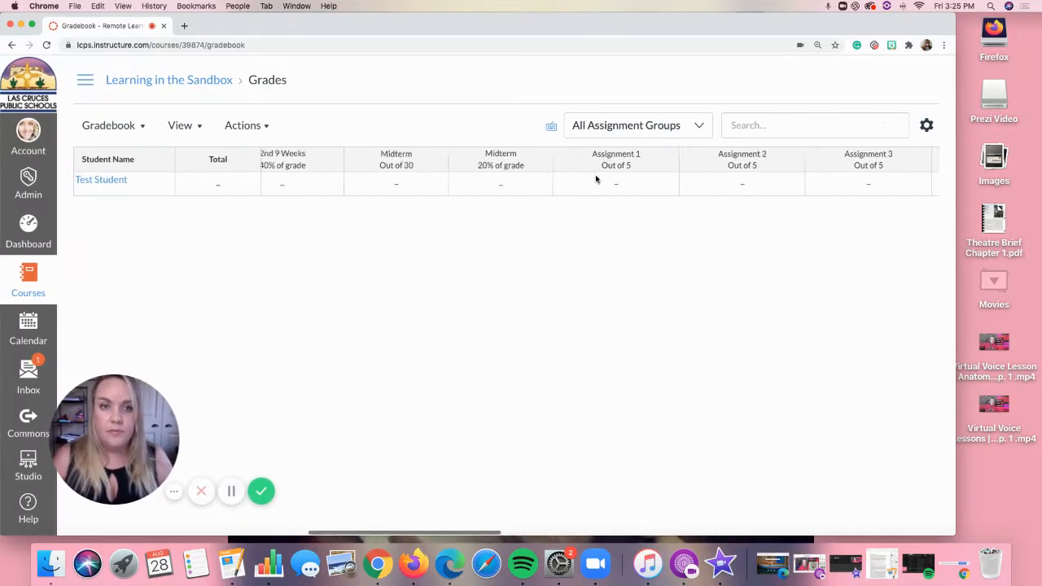
- Move the gradebook's Total column to the end and back to the front
click(250, 160)
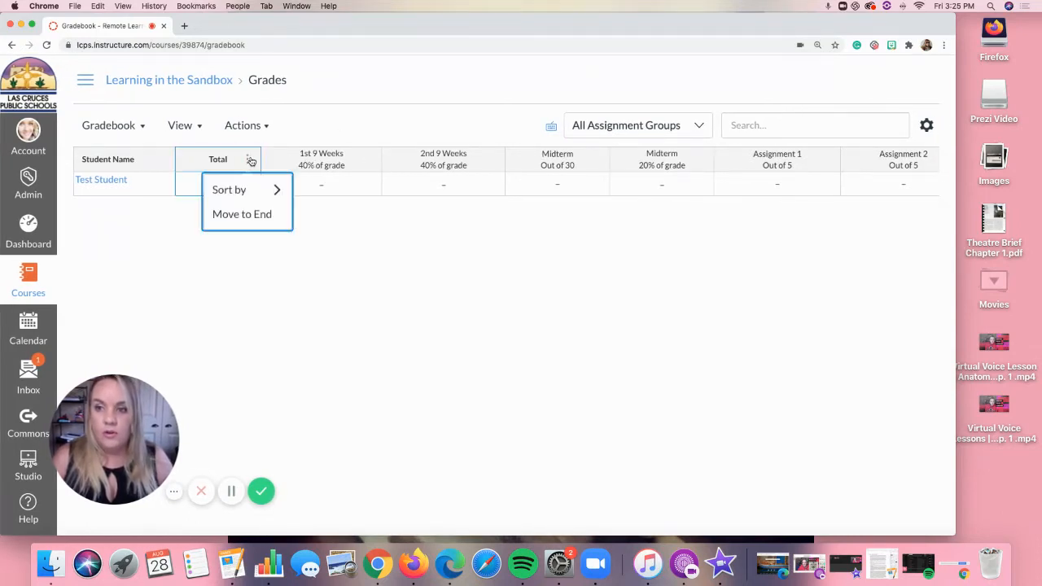
click(252, 213)
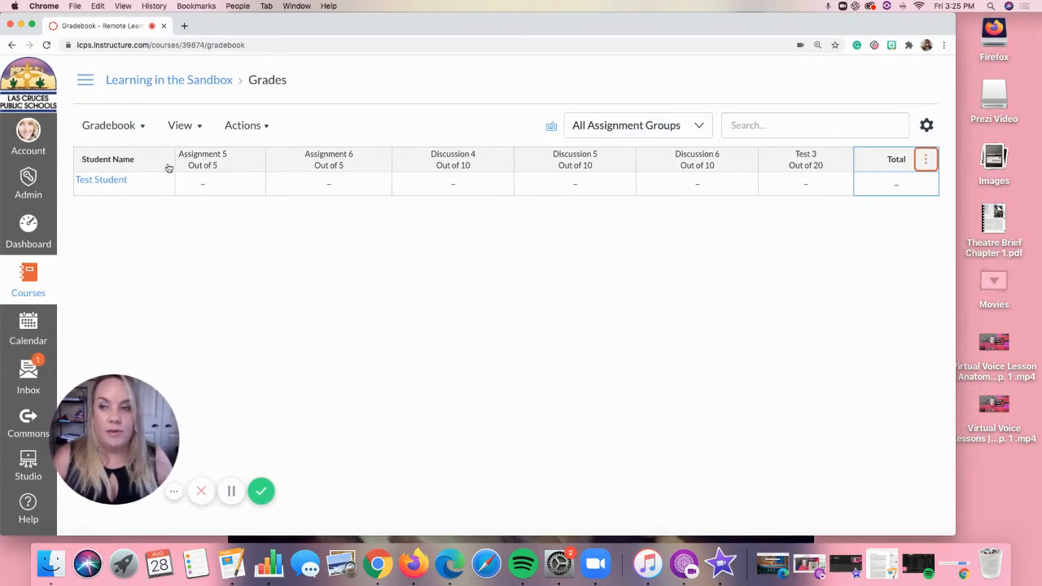
scroll(244, 184, left, 5)
scroll(243, 183, right, 5)
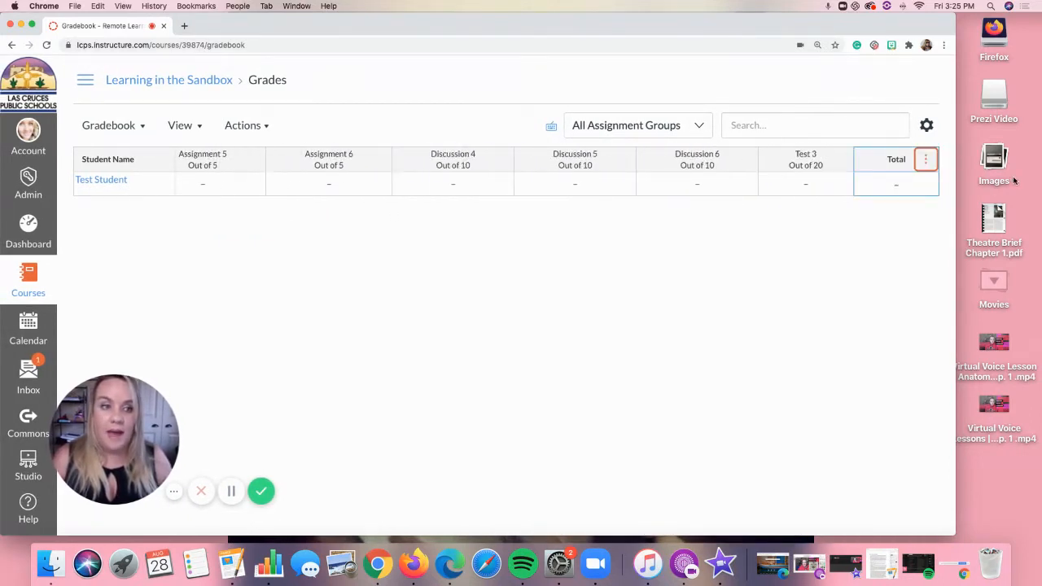
click(927, 165)
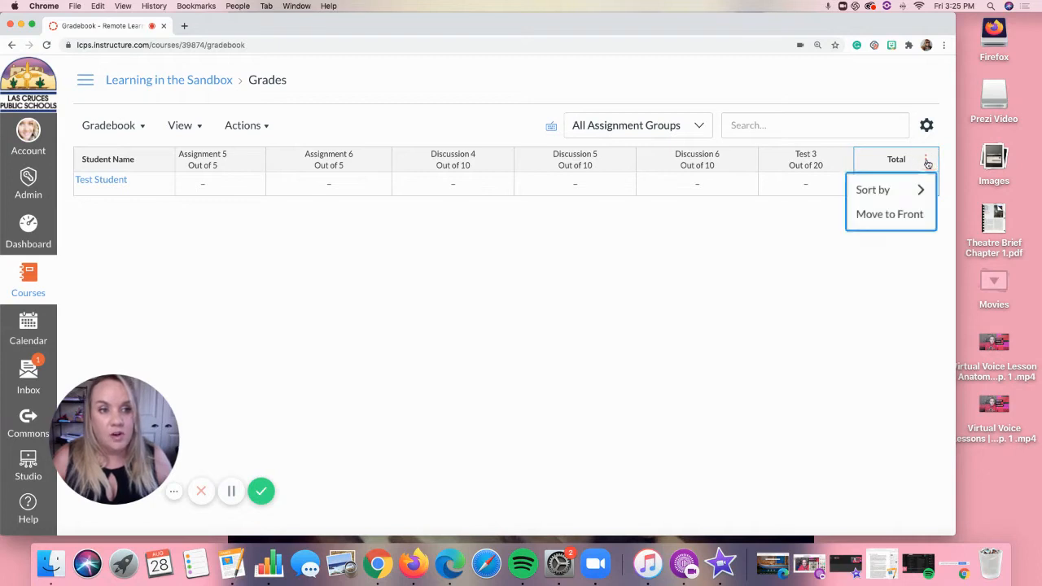
click(908, 215)
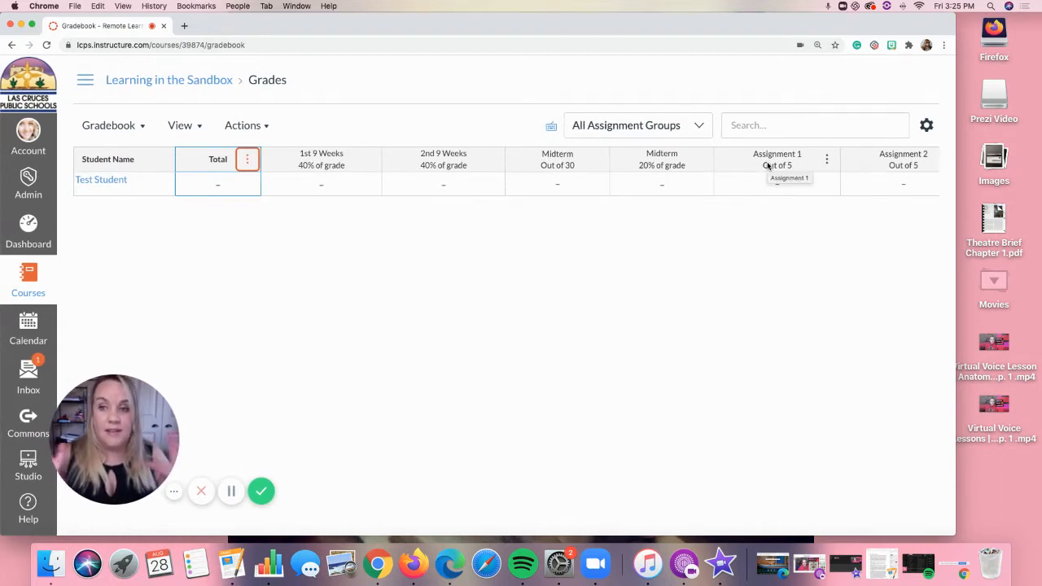
- Turn the gradebook's Assignment Groups filter off and on again
click(182, 126)
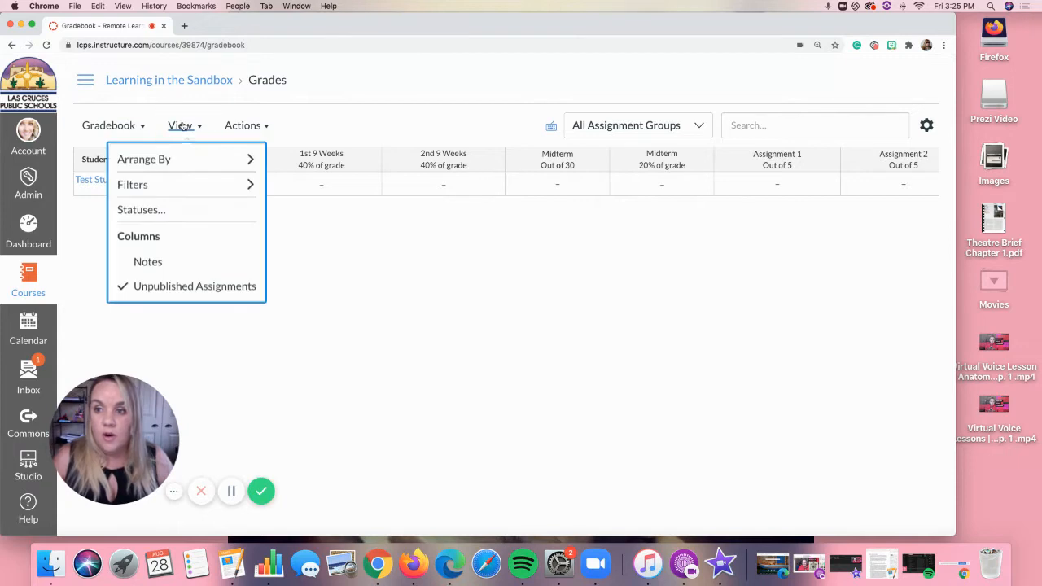
click(189, 186)
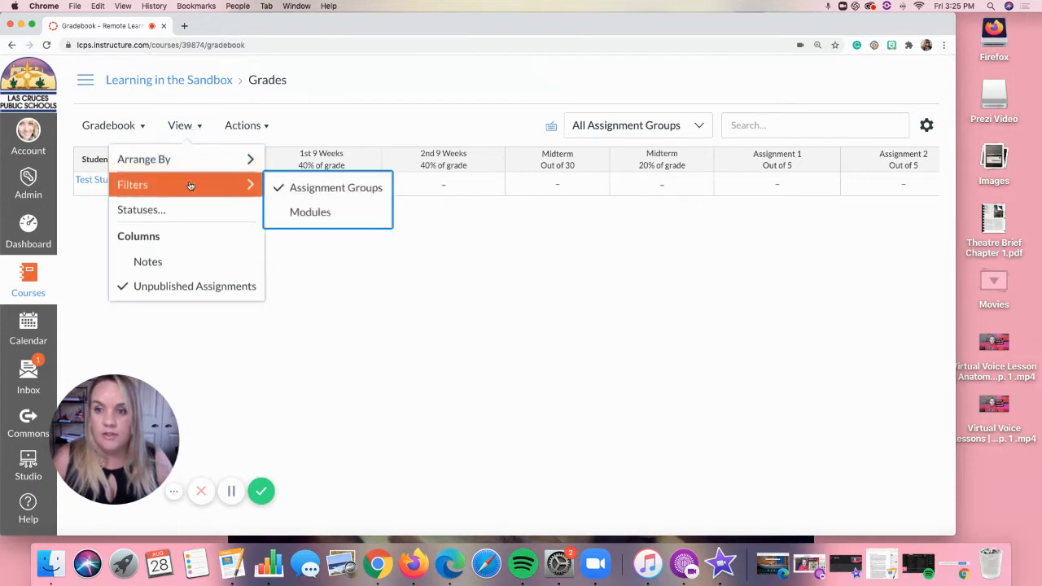
click(282, 190)
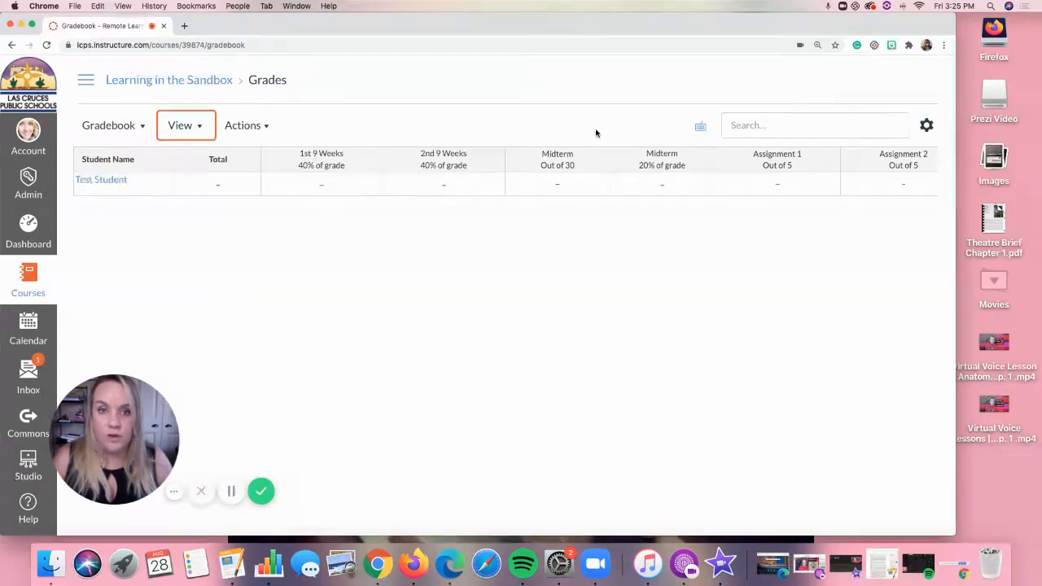
click(185, 126)
mouse_move(247, 183)
click(308, 181)
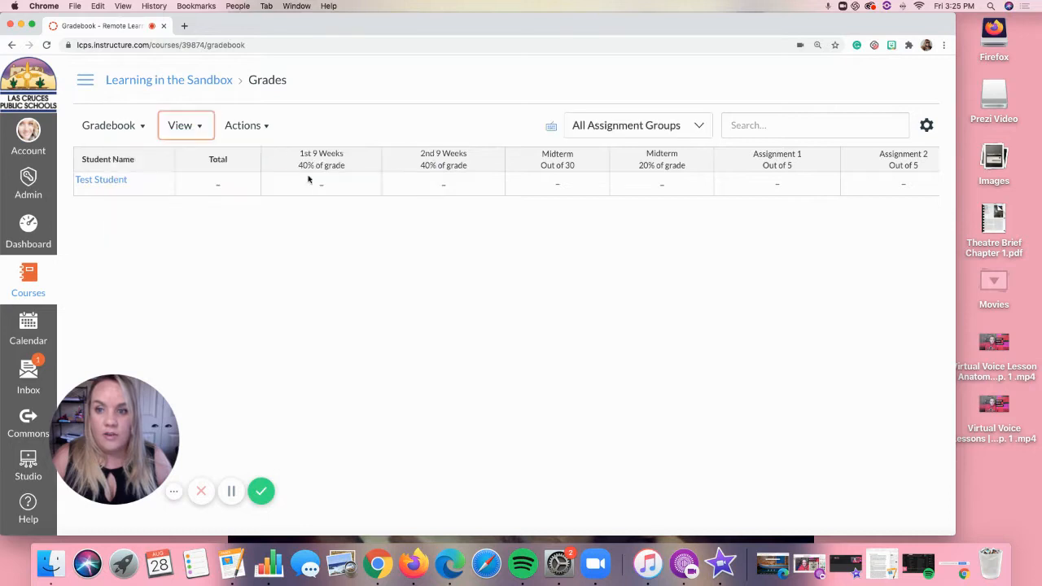
- Filter the gradebook to the 1st 9 Weeks assignment group and look through its assignment columns
click(700, 127)
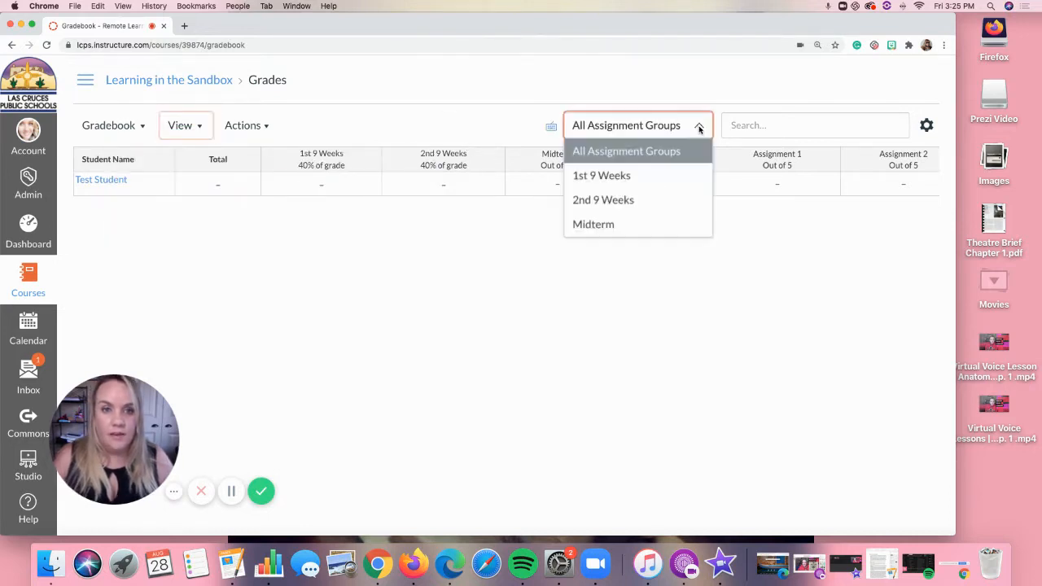
click(651, 176)
scroll(679, 195, right, 10)
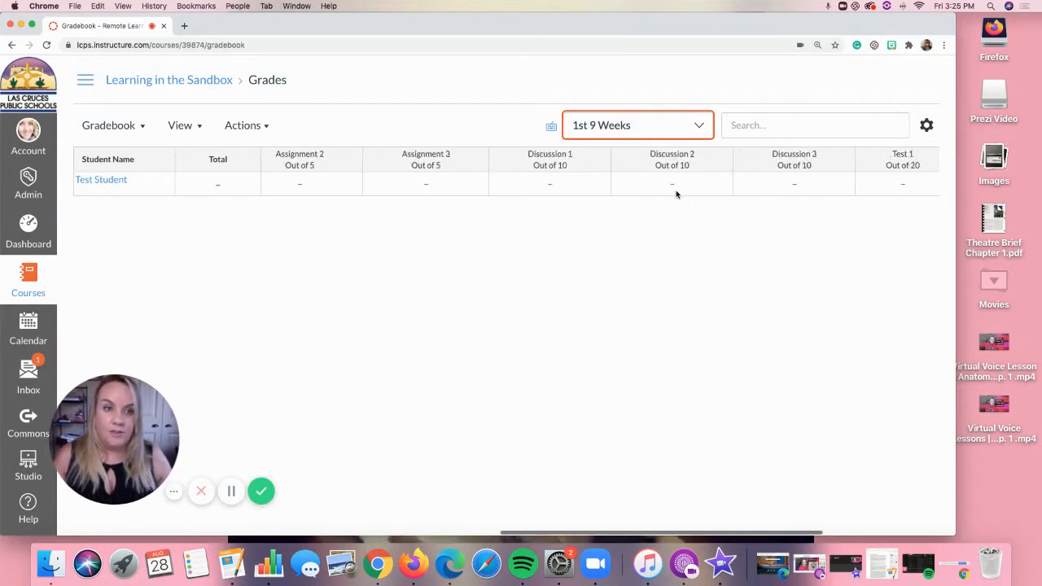
scroll(675, 193, left, 10)
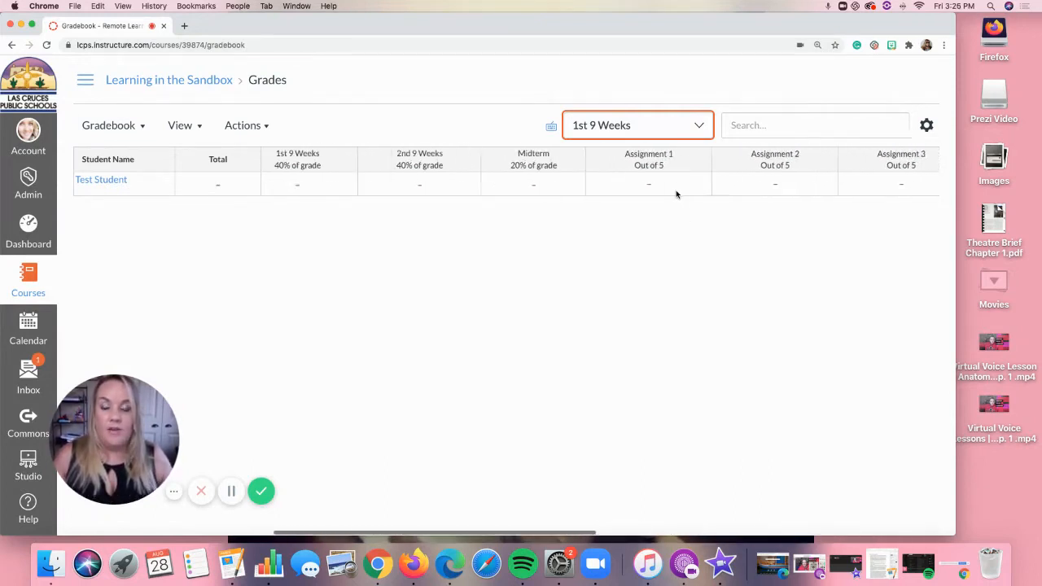
- Look through the 1st 9 Weeks columns, filter the gradebook to the 2nd 9 Weeks group, and return the filter to 1st 9 Weeks
scroll(676, 192, right, 10)
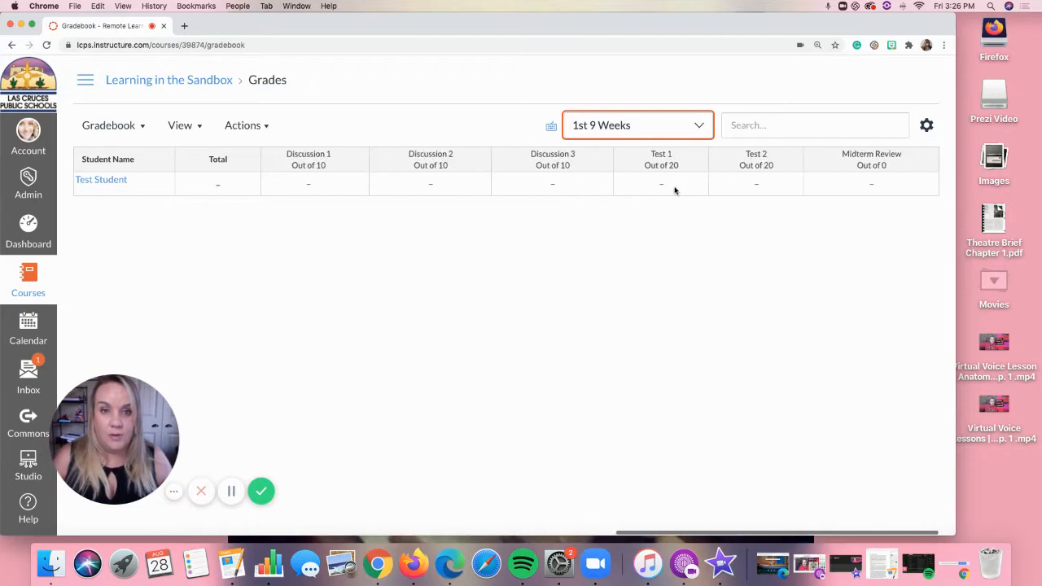
click(648, 128)
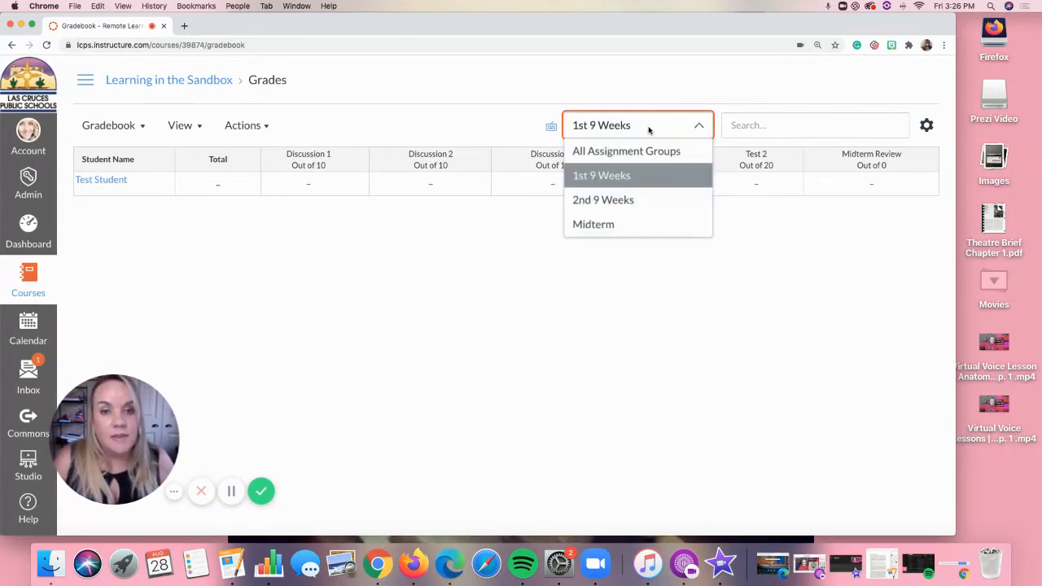
click(649, 200)
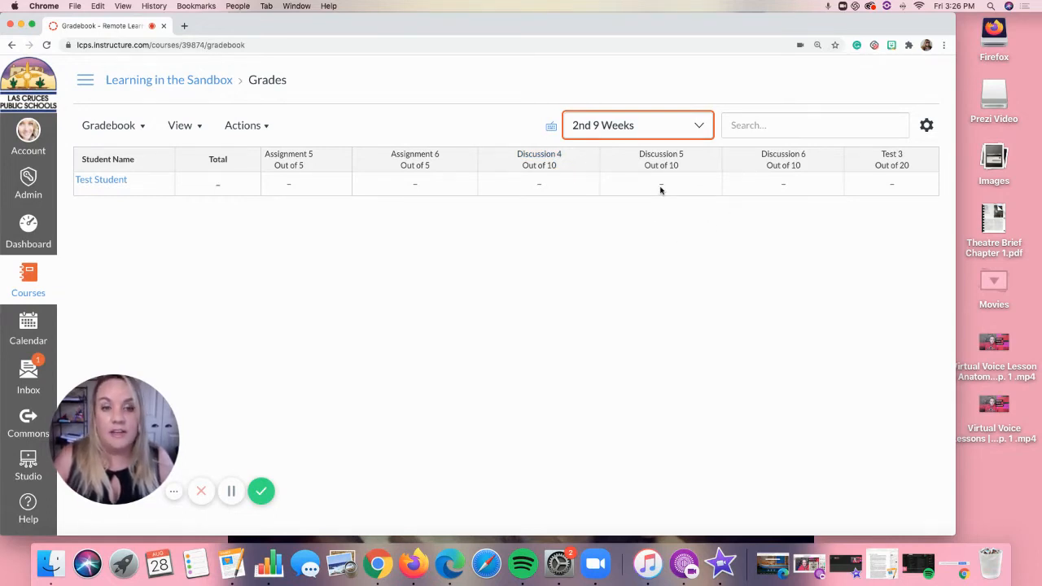
click(656, 126)
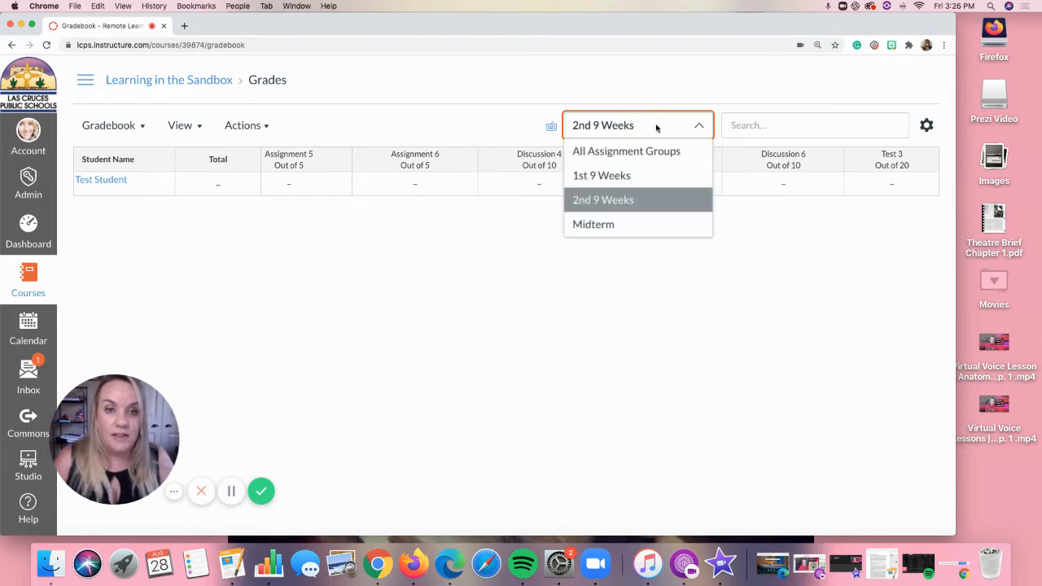
click(641, 174)
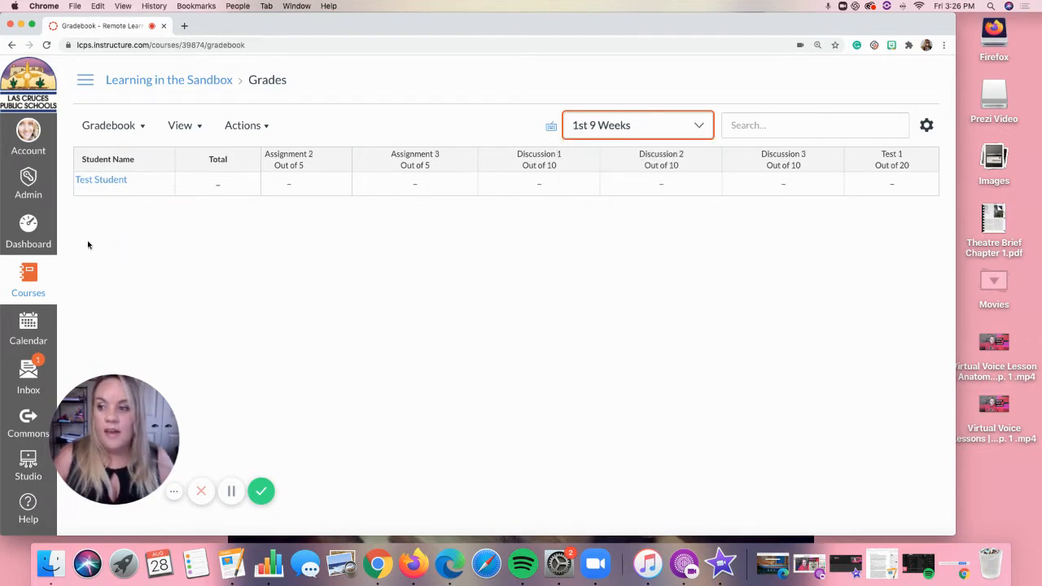
- Open the Advisory course's assignments page and look through its assignment groups
click(28, 272)
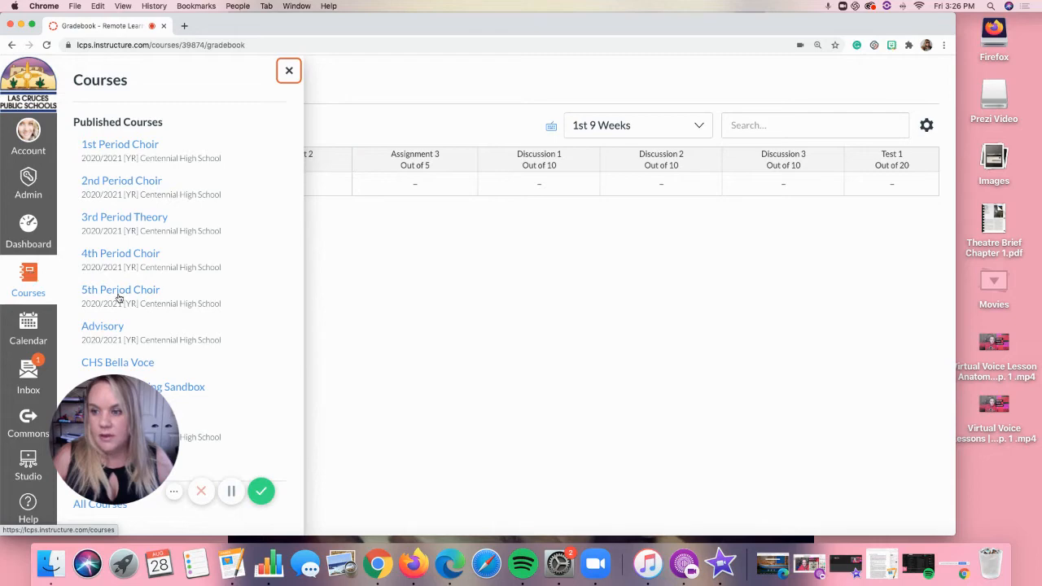
click(118, 326)
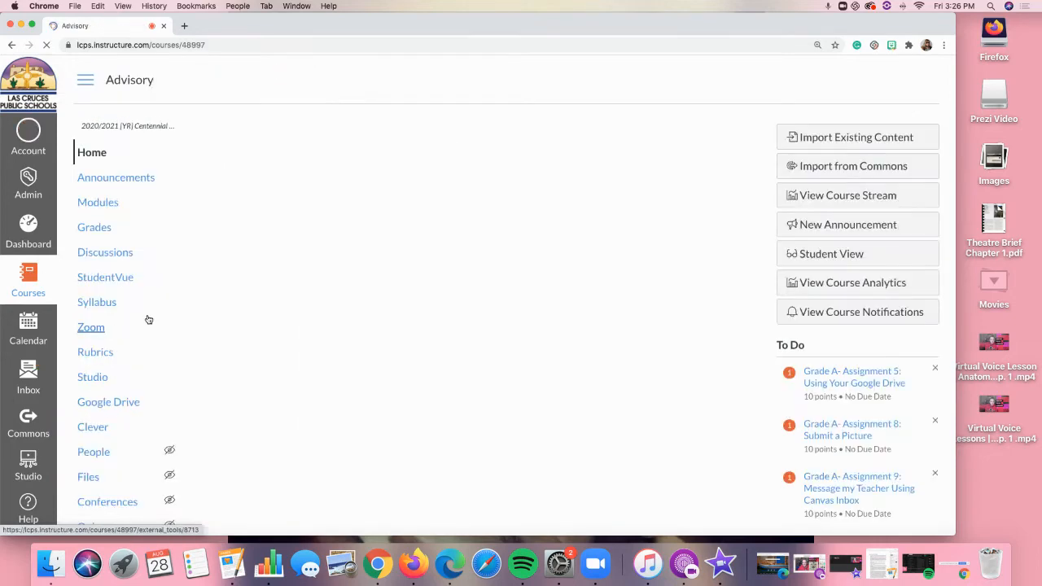
scroll(315, 309, down, 2)
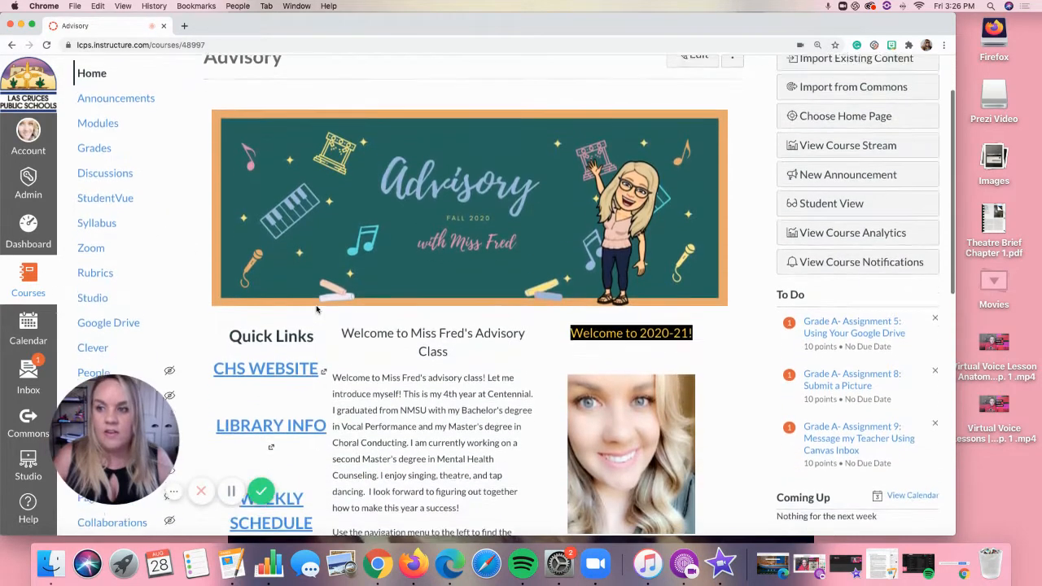
scroll(76, 243, down, 3)
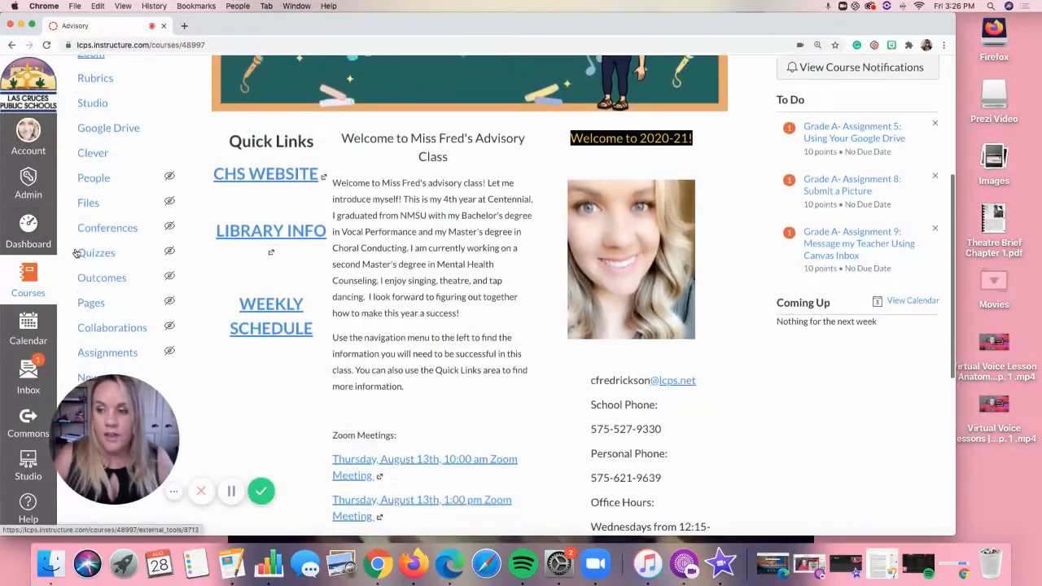
scroll(76, 253, up, 5)
scroll(77, 253, down, 3)
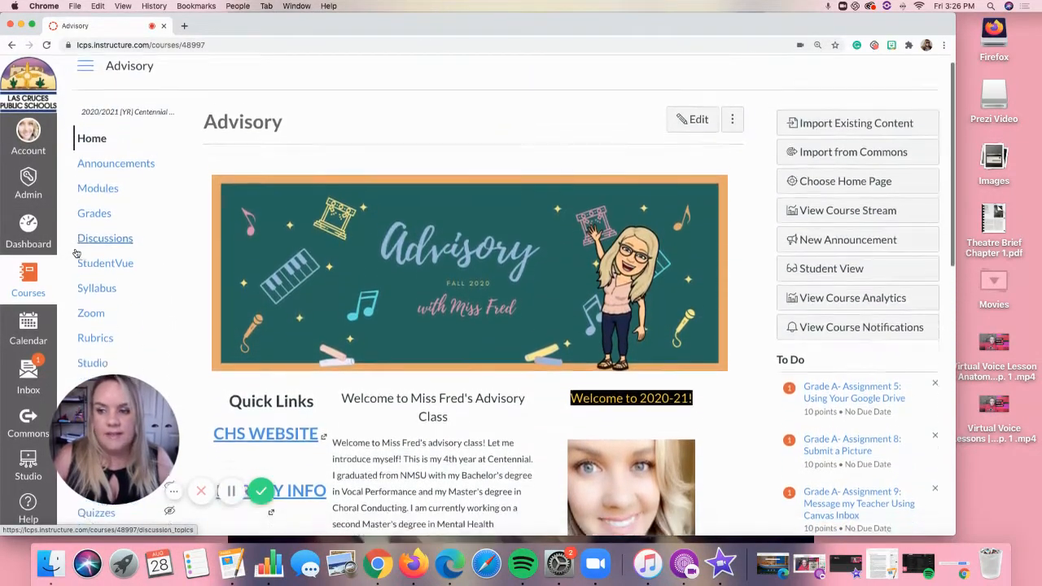
scroll(75, 253, down, 2)
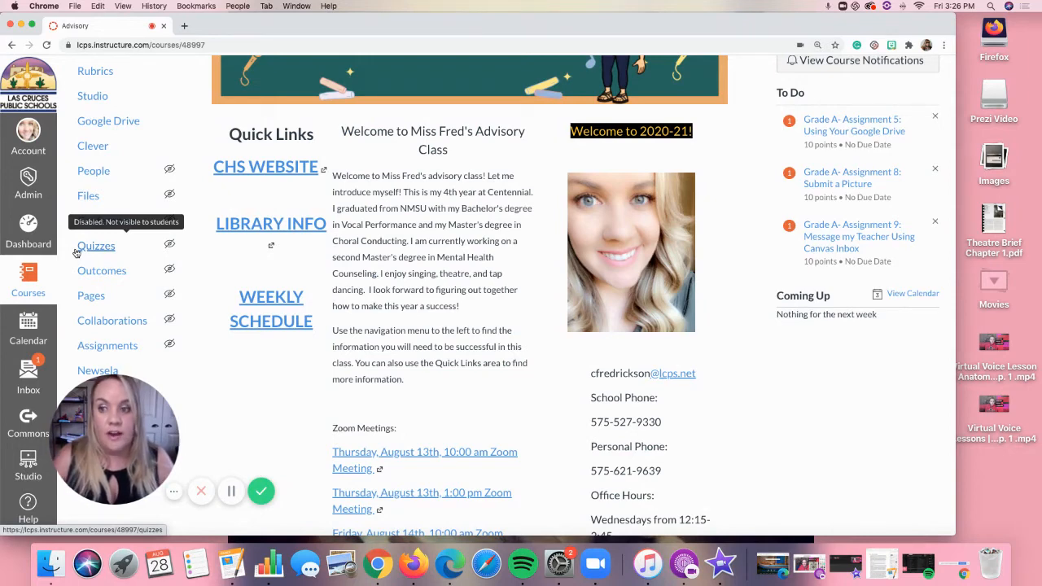
scroll(77, 252, down, 1)
click(126, 296)
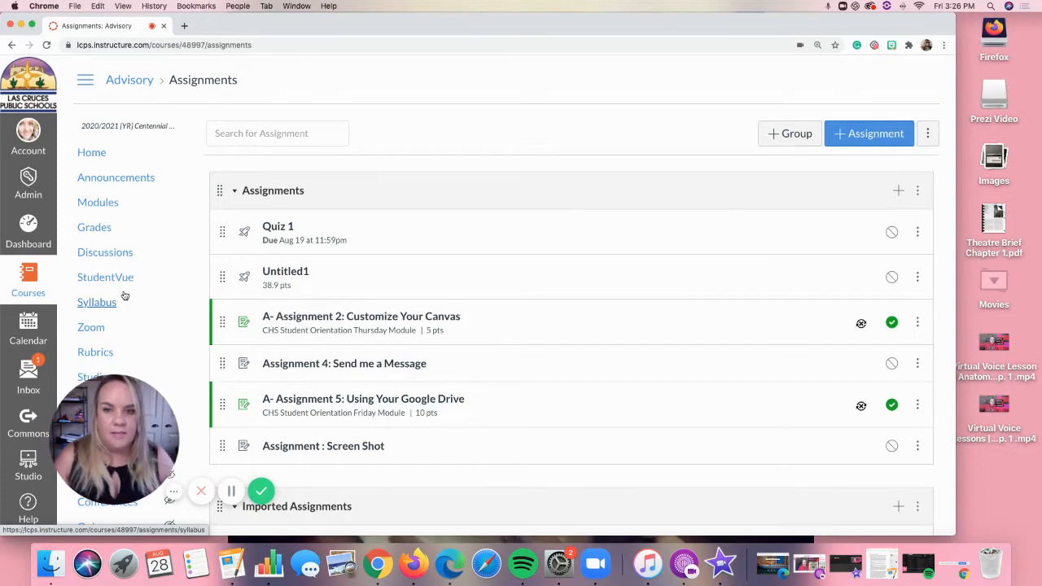
scroll(344, 263, down, 15)
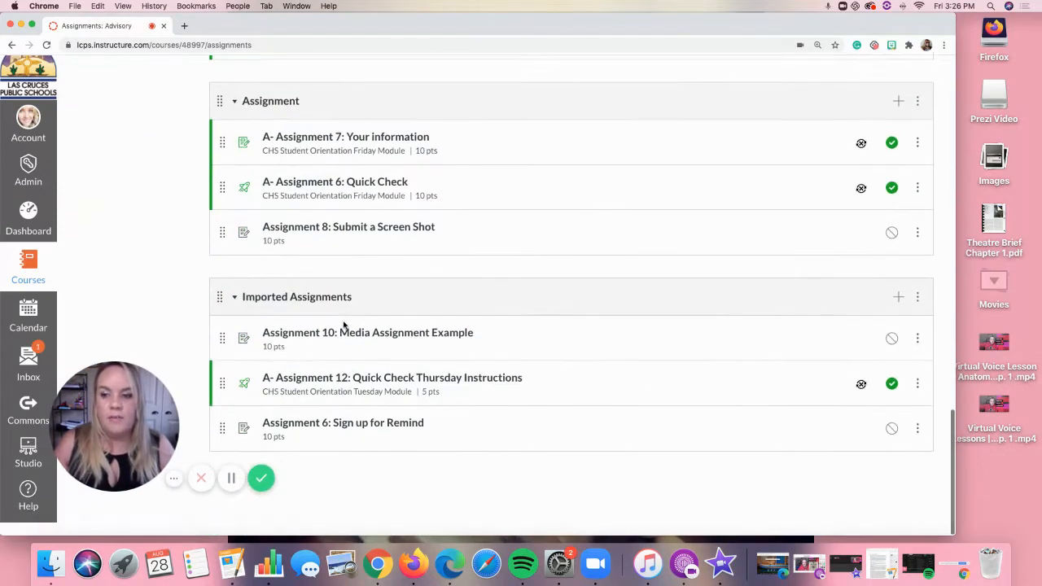
scroll(344, 326, up, 15)
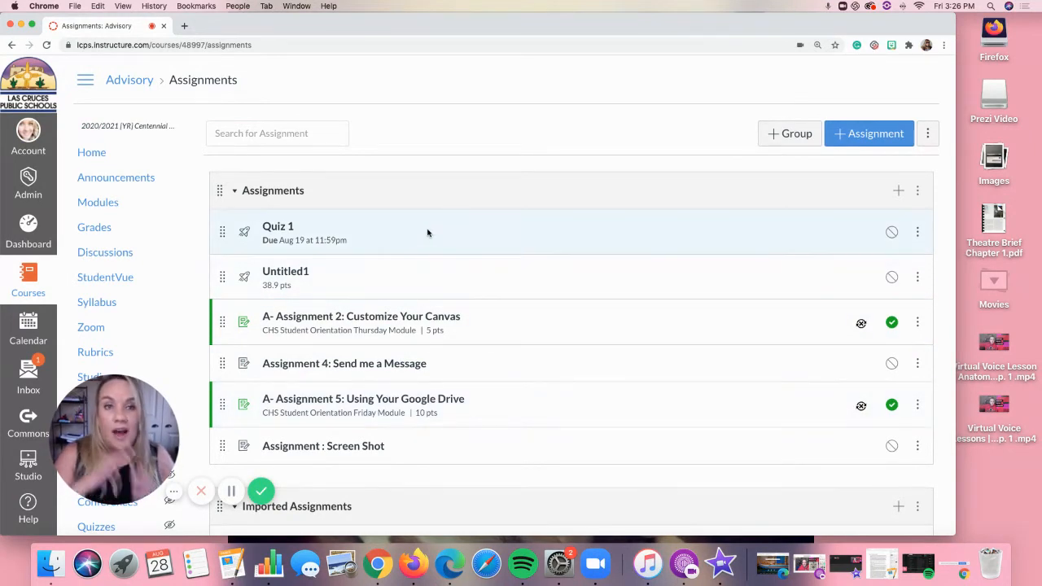
- Examine the Advisory course's modules to see which items are graded assignments and discussions
click(112, 202)
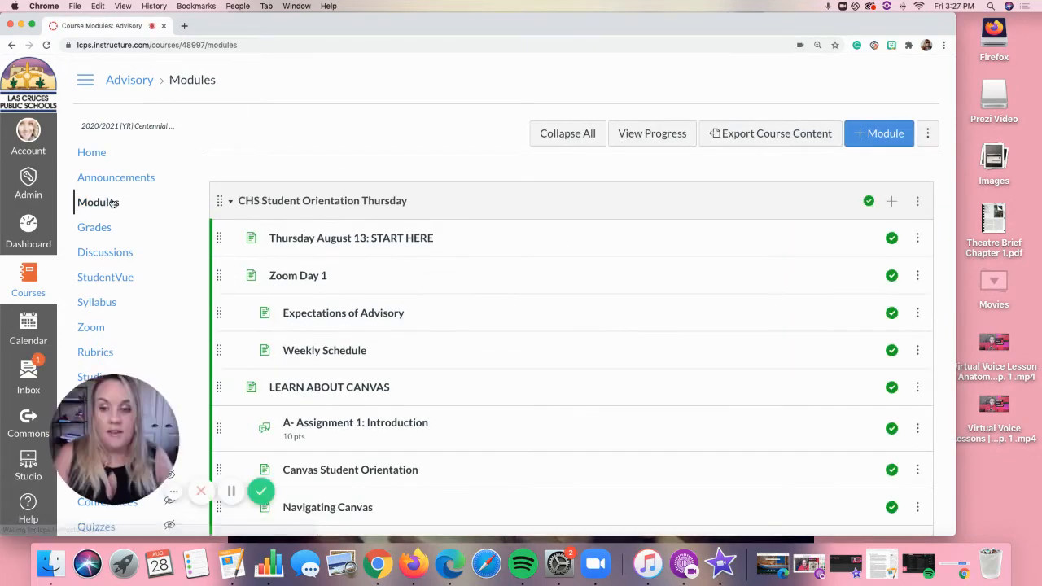
scroll(434, 300, down, 15)
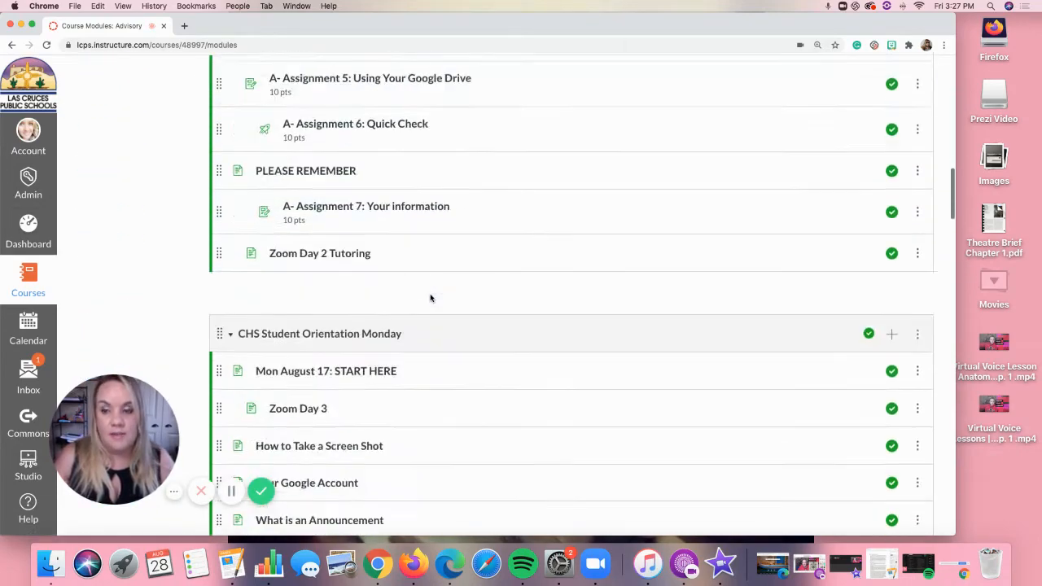
scroll(430, 298, down, 5)
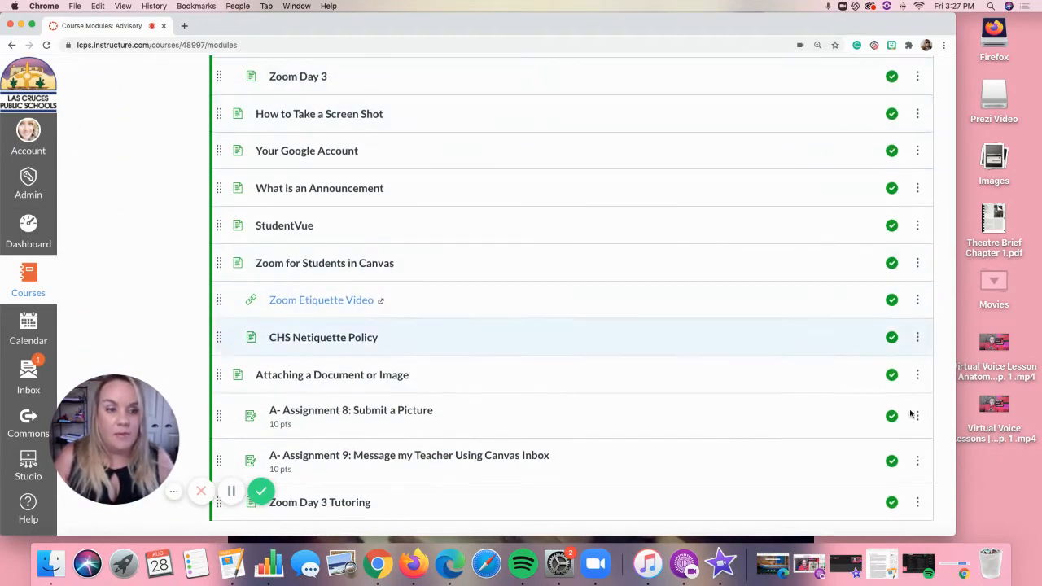
scroll(581, 107, up, 15)
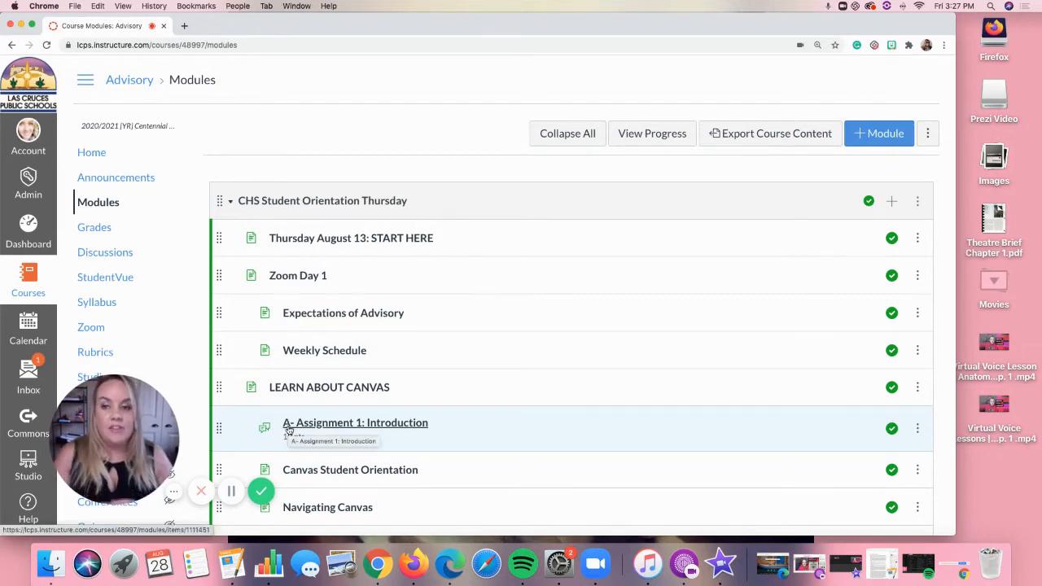
scroll(289, 429, down, 5)
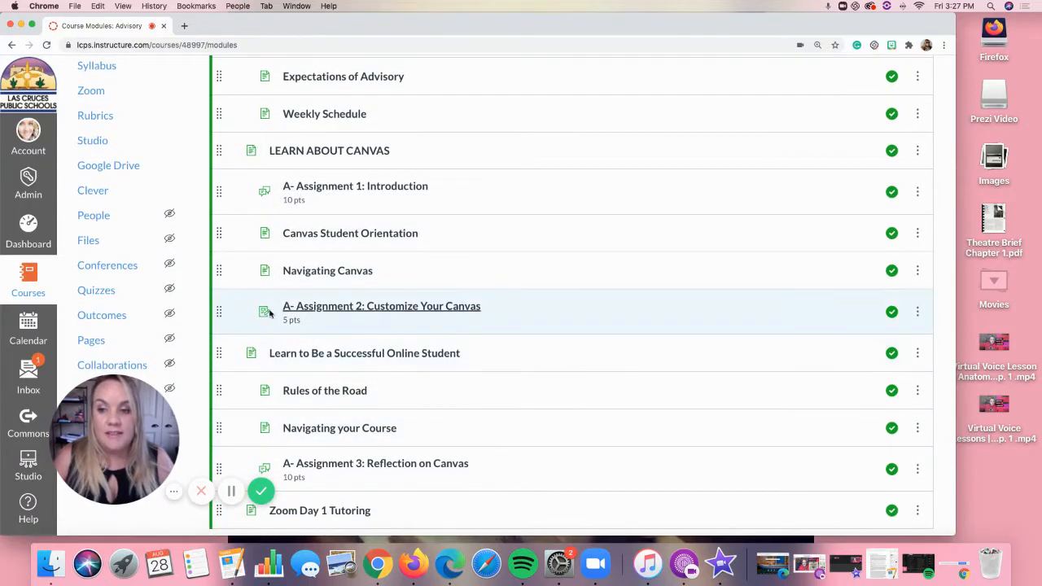
scroll(284, 329, down, 2)
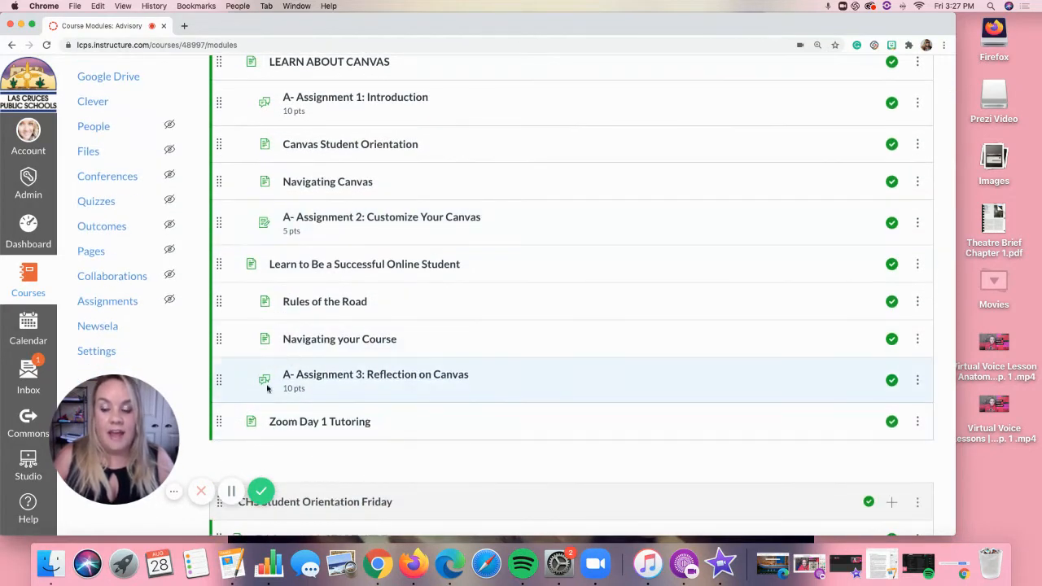
scroll(282, 385, down, 6)
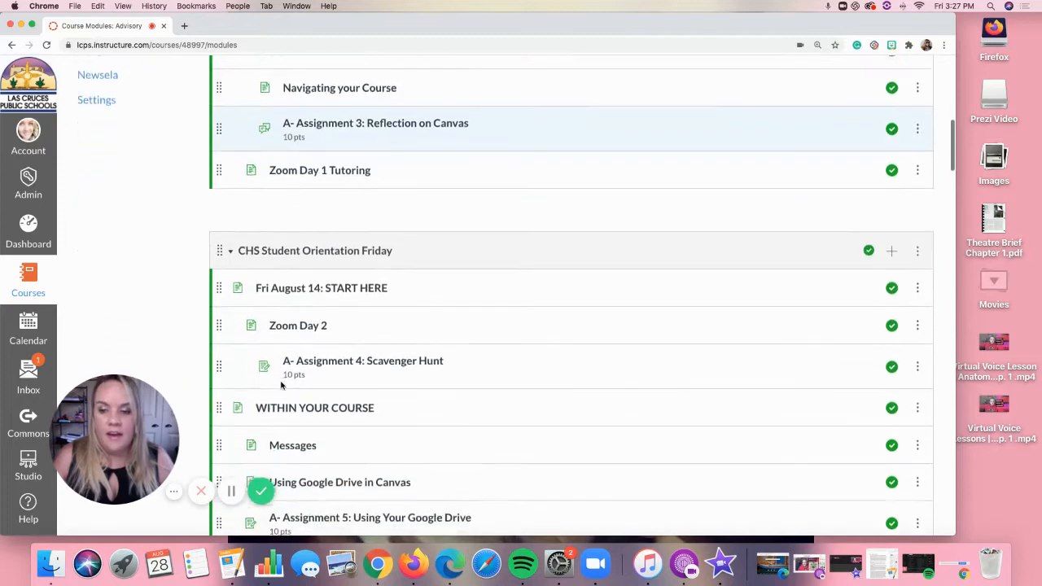
scroll(127, 233, up, 4)
scroll(127, 232, up, 8)
scroll(128, 232, down, 3)
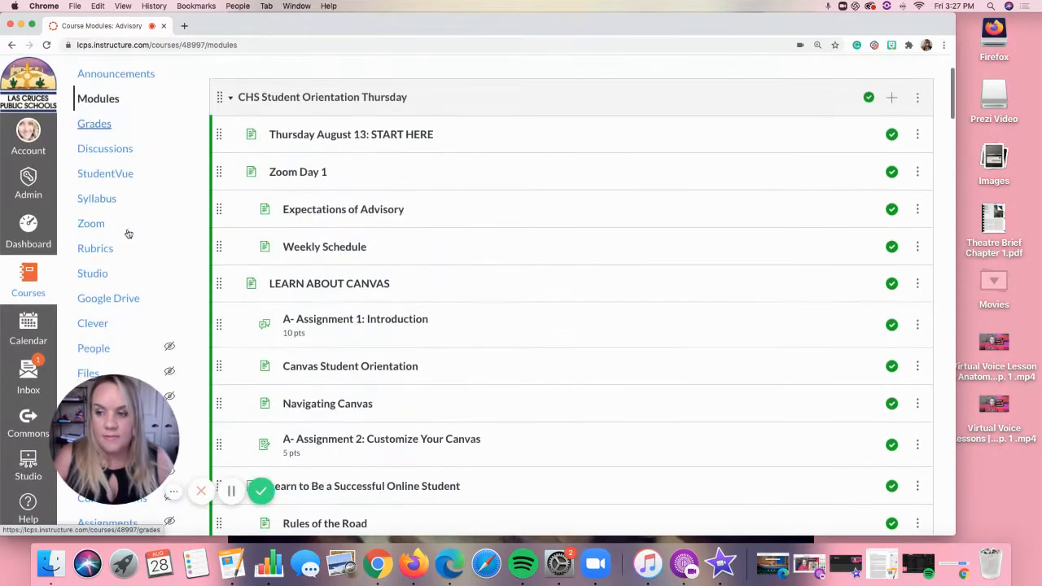
scroll(105, 195, up, 2)
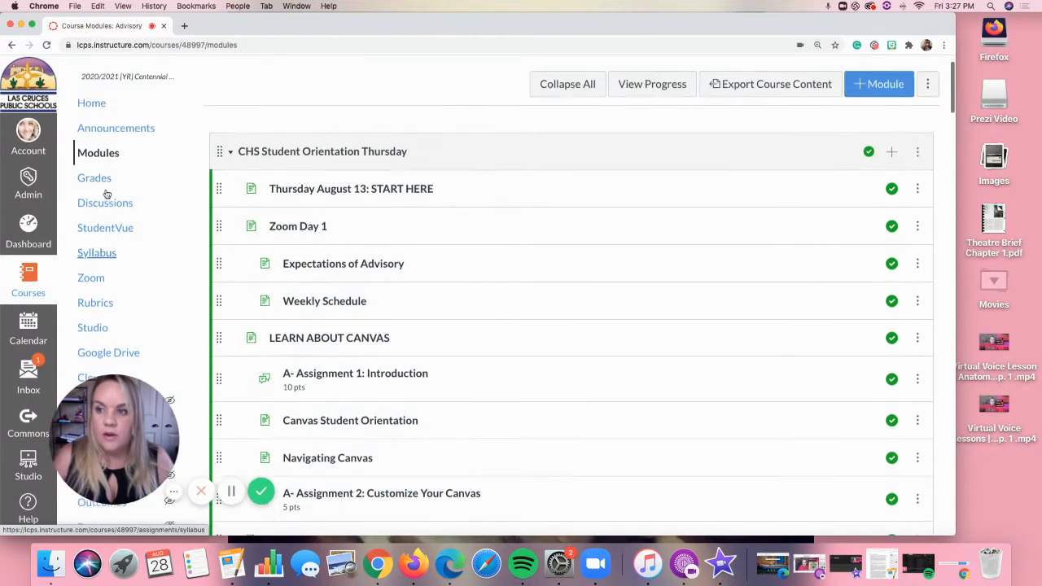
scroll(107, 199, down, 4)
scroll(106, 195, up, 3)
scroll(106, 195, up, 2)
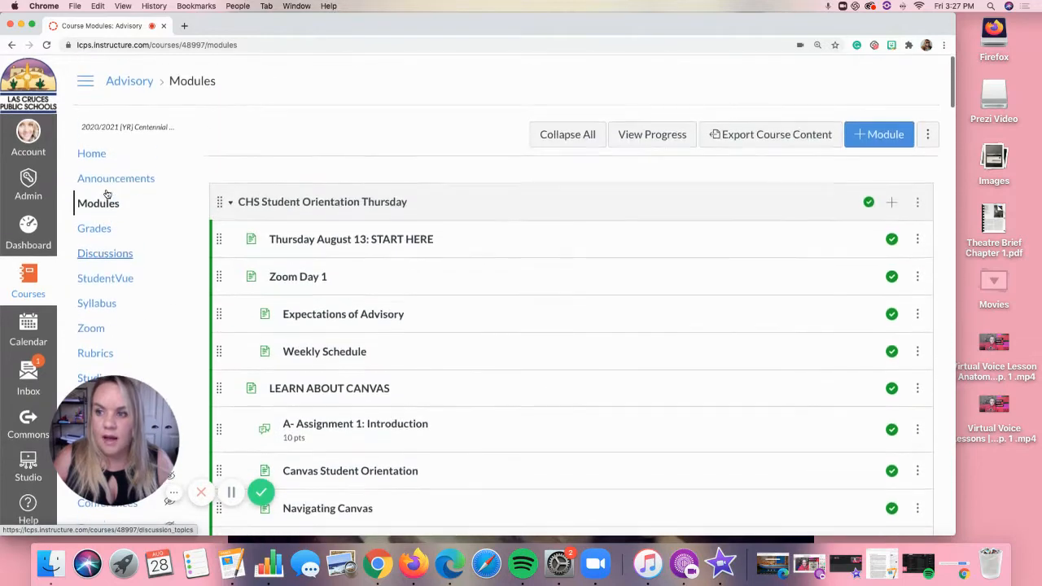
scroll(107, 194, down, 4)
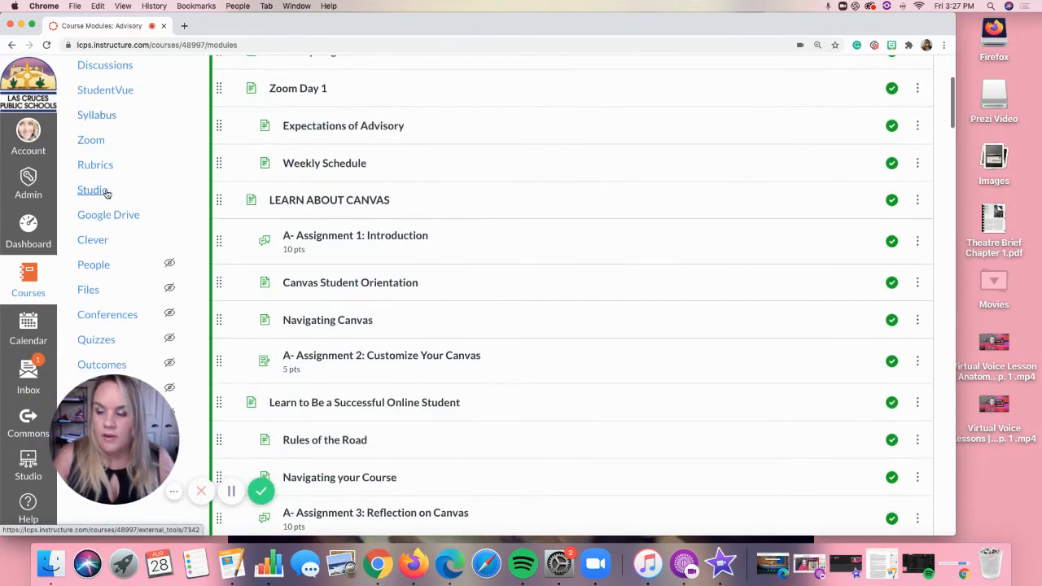
scroll(107, 195, down, 4)
- Return to the Advisory assignments page and review the published and unpublished items in each group
click(112, 284)
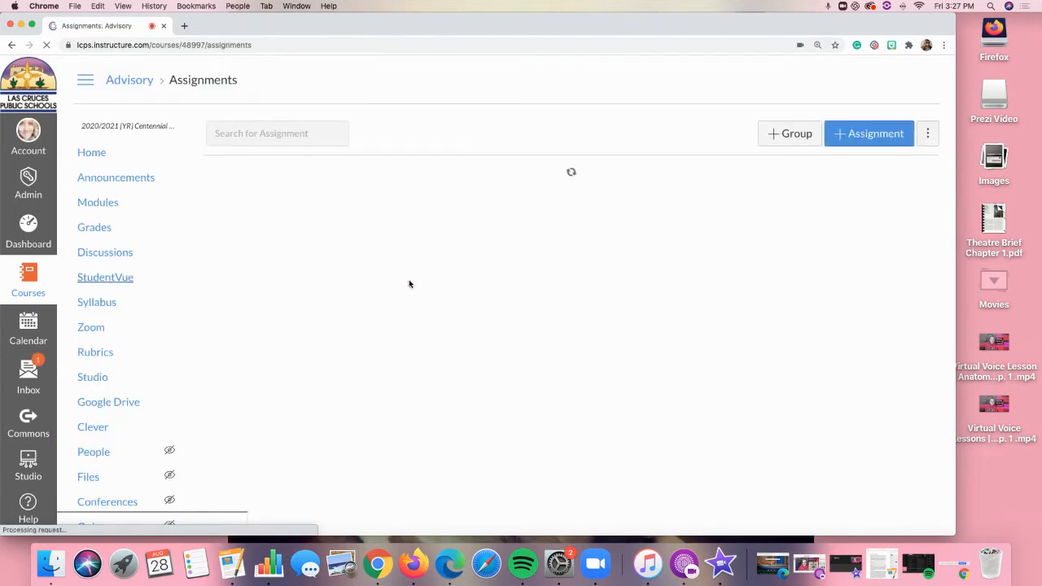
scroll(303, 318, down, 5)
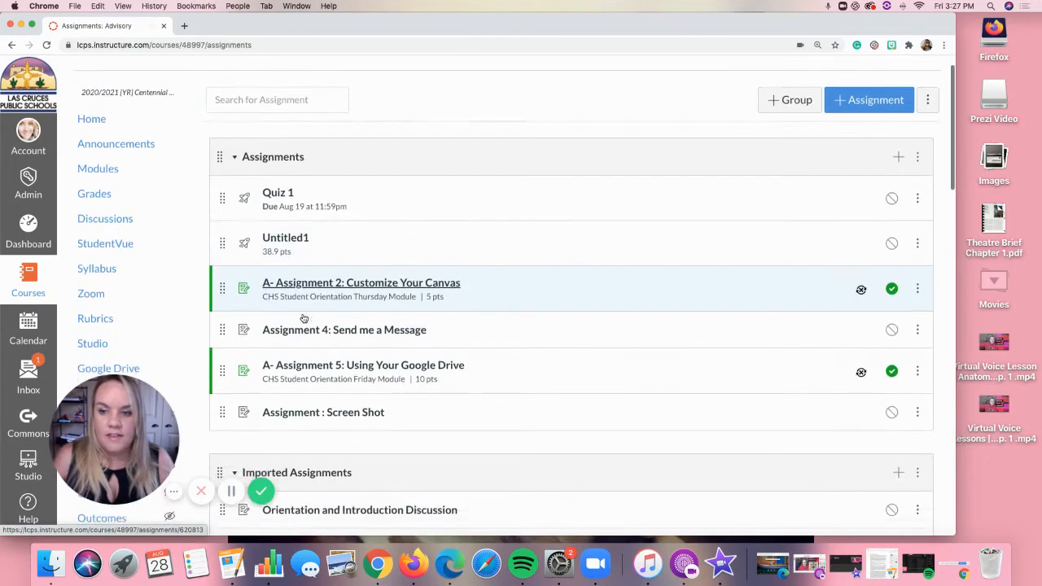
scroll(303, 318, down, 8)
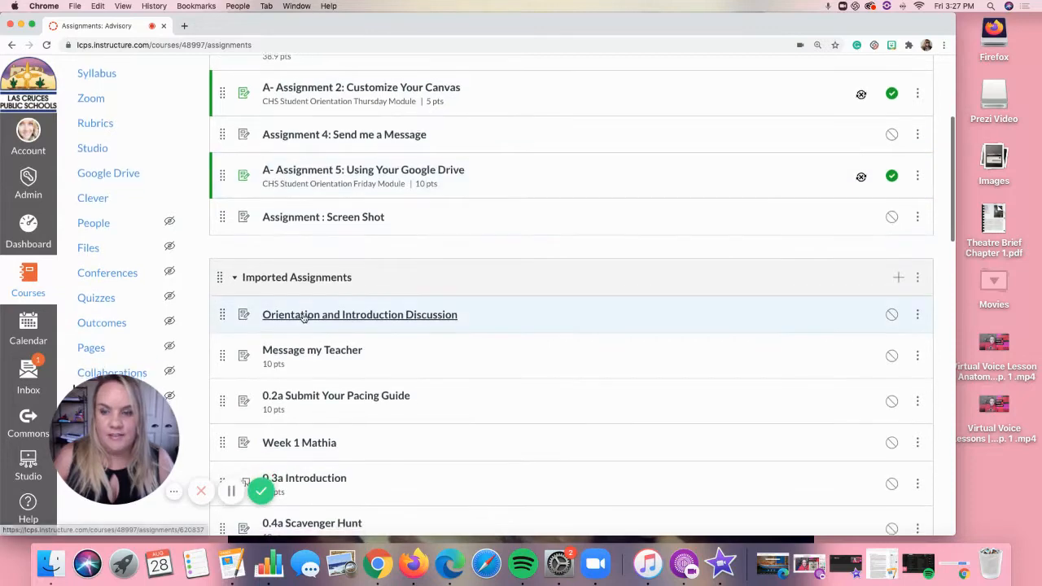
scroll(303, 316, up, 5)
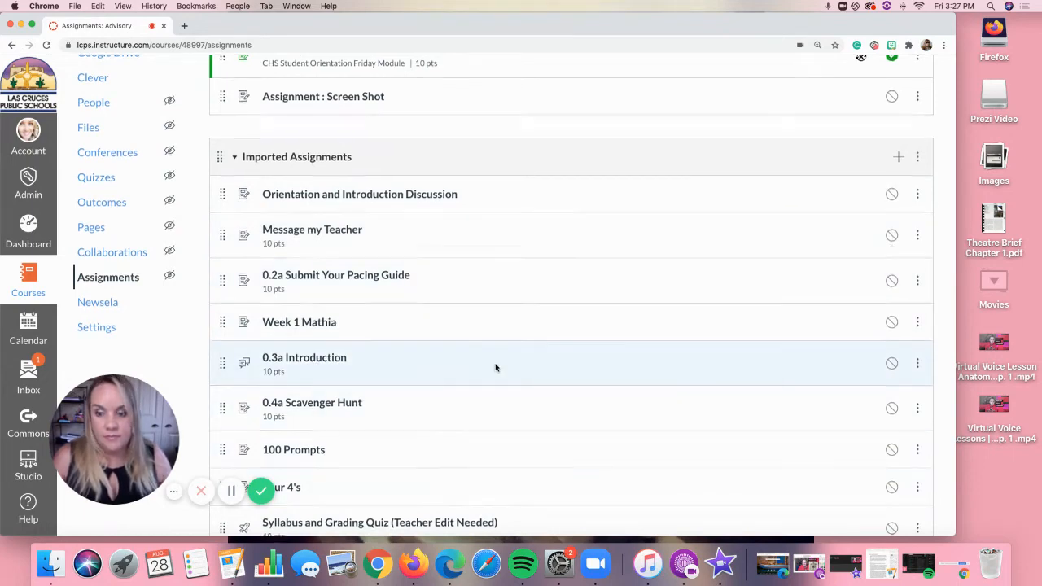
scroll(499, 244, down, 5)
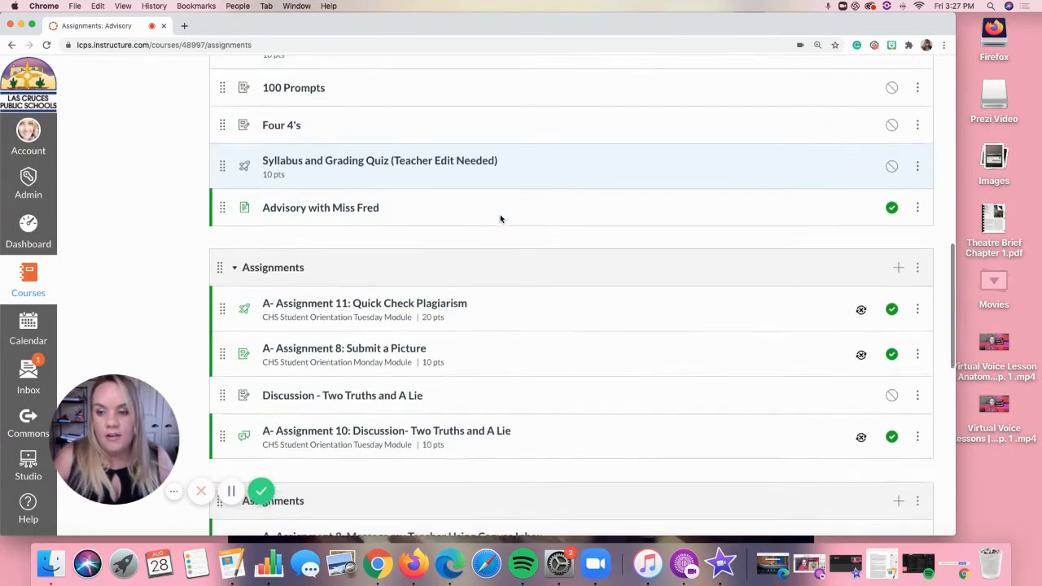
scroll(501, 218, down, 3)
scroll(500, 218, up, 8)
scroll(501, 218, down, 4)
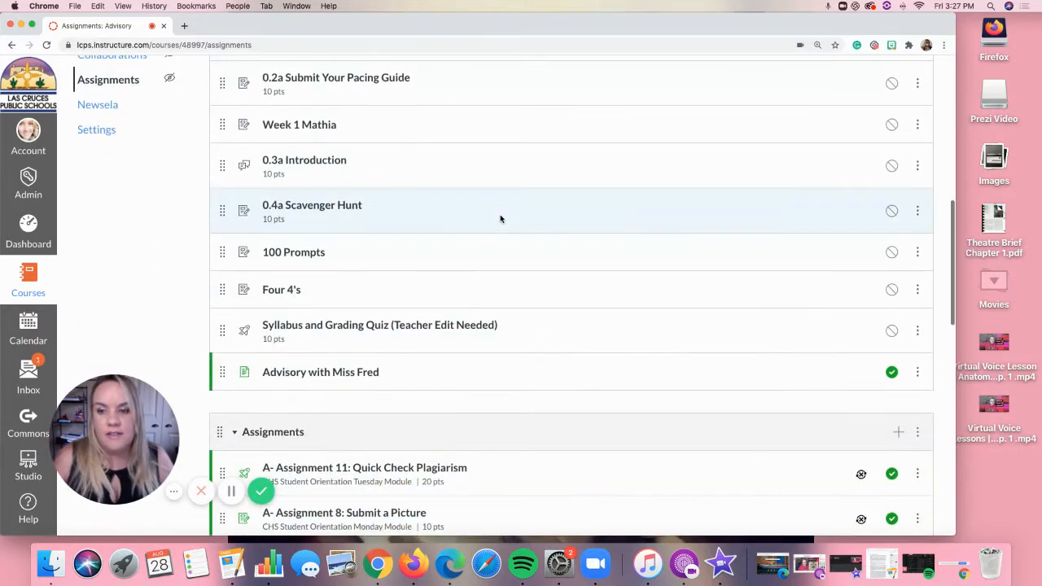
scroll(501, 218, down, 3)
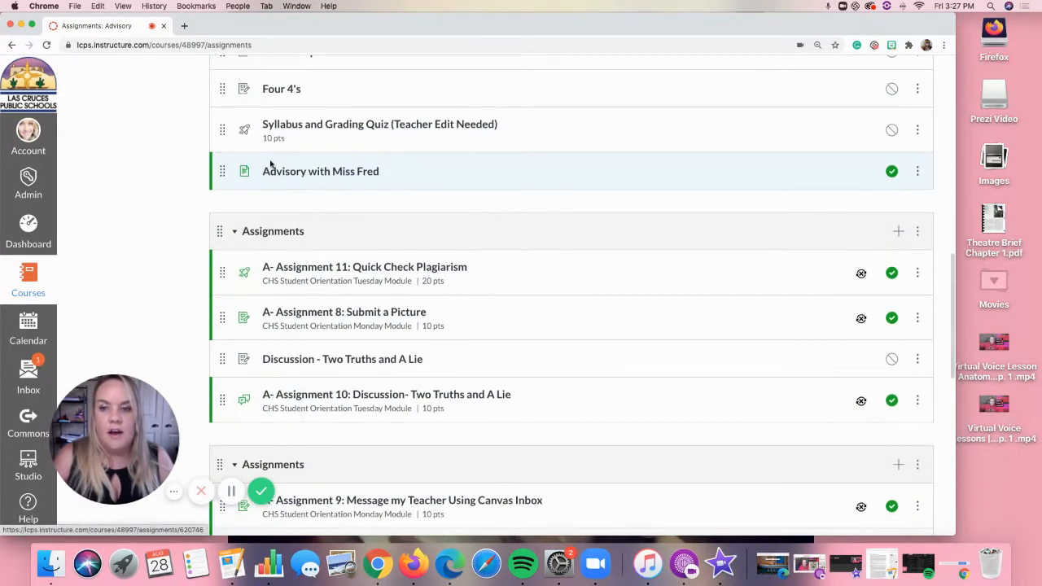
- Move Advisory with Miss Fred below A- Assignment 11: Quick Check Plagiarism and shift the unpublished Discussion - Two Truths and A Lie further up
drag(221, 173, 222, 276)
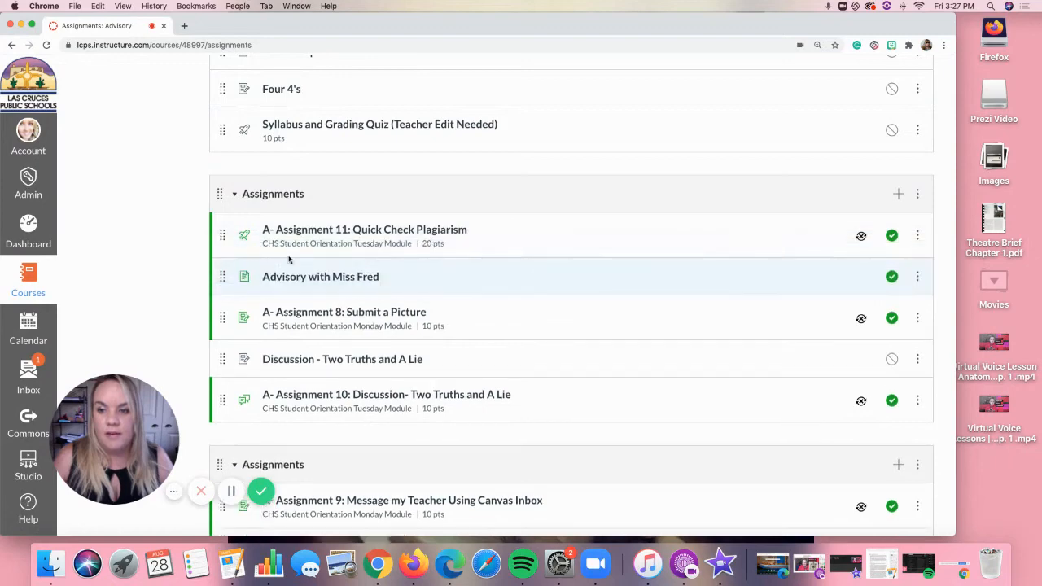
drag(220, 359, 220, 284)
- Move the unpublished Assignment 4: Send me a Message, Assignment : Screen Shot, Untitled1 and Quiz 1 into the first Imported Assignments group
scroll(310, 98, up, 1)
scroll(309, 98, up, 5)
scroll(274, 144, up, 2)
drag(222, 133, 225, 291)
scroll(226, 291, up, 3)
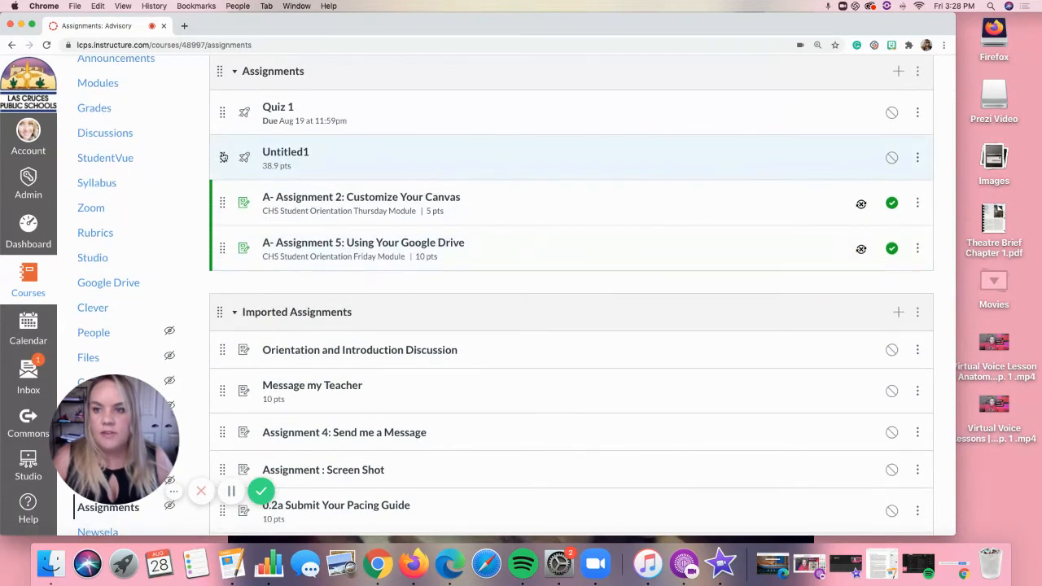
drag(222, 155, 218, 340)
drag(224, 111, 219, 342)
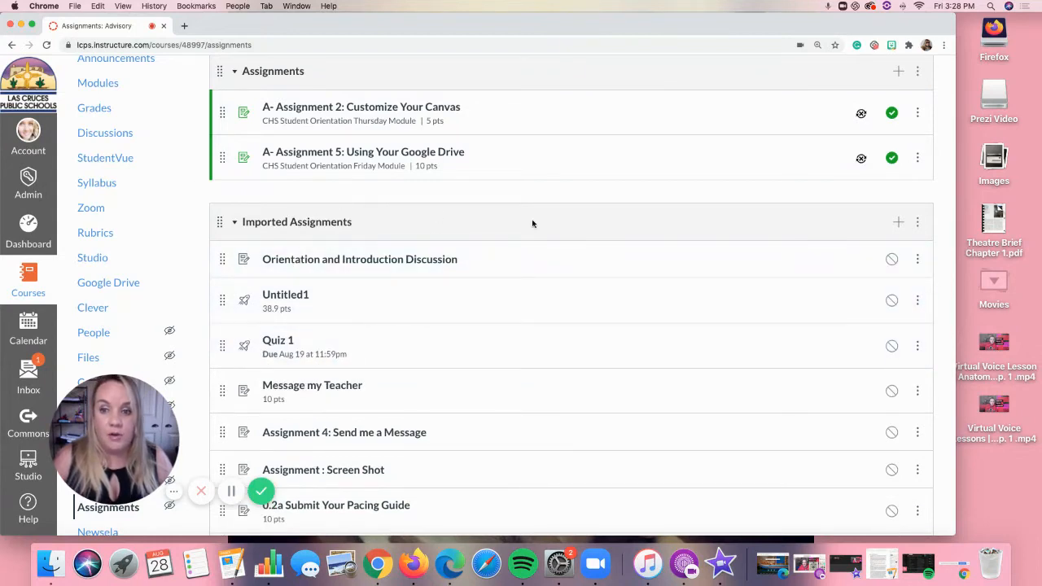
- Open the Imported Assignments group's options and review the published and unpublished items across all Advisory assignment groups
click(917, 222)
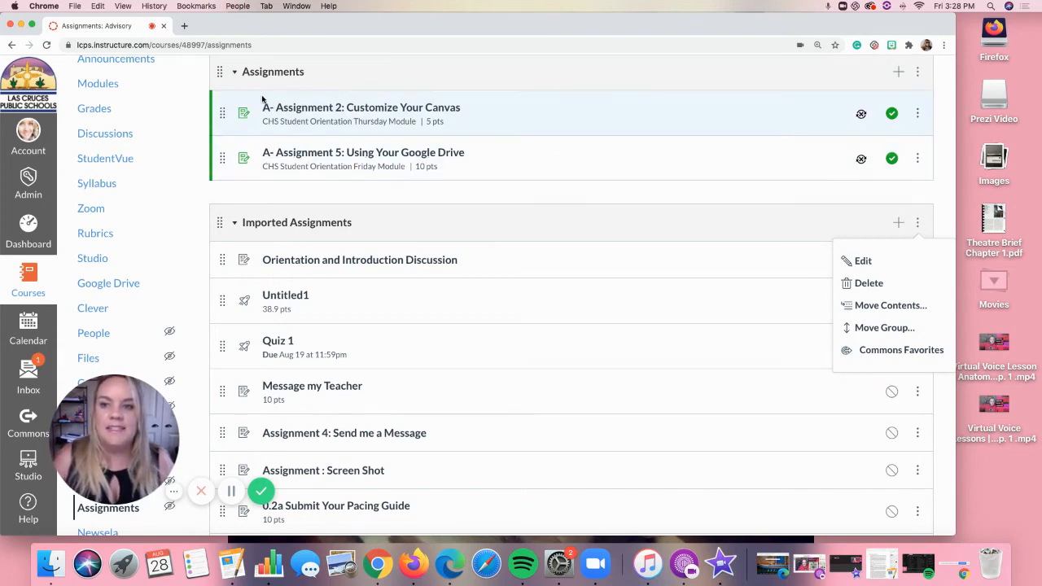
scroll(327, 140, up, 3)
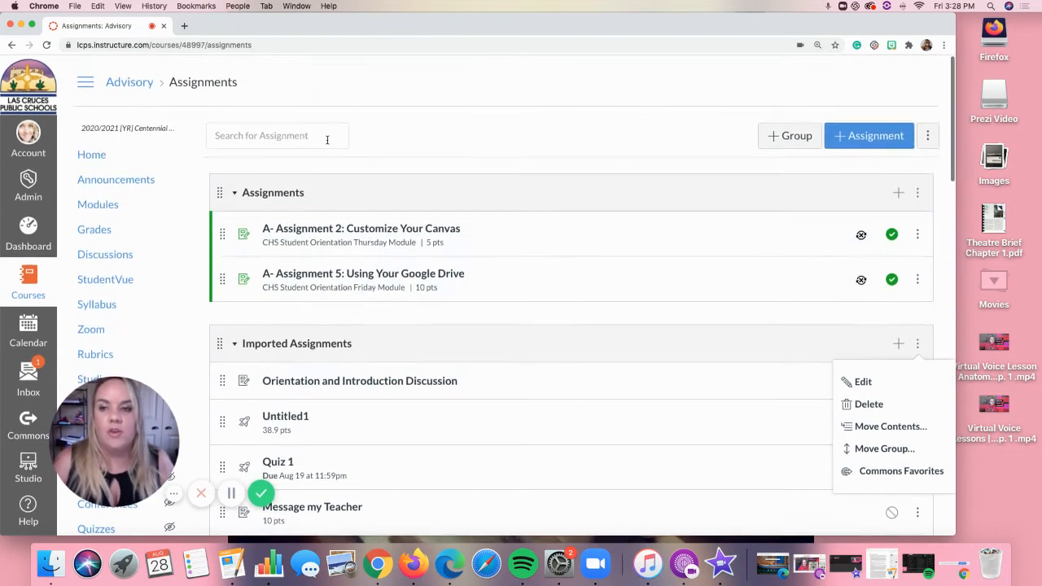
scroll(328, 140, down, 10)
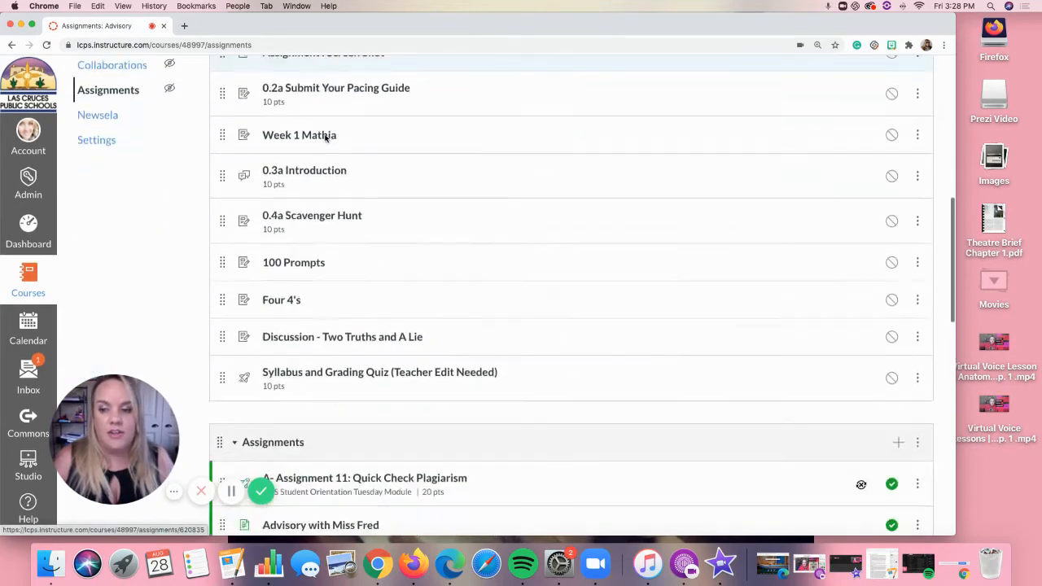
scroll(325, 137, down, 3)
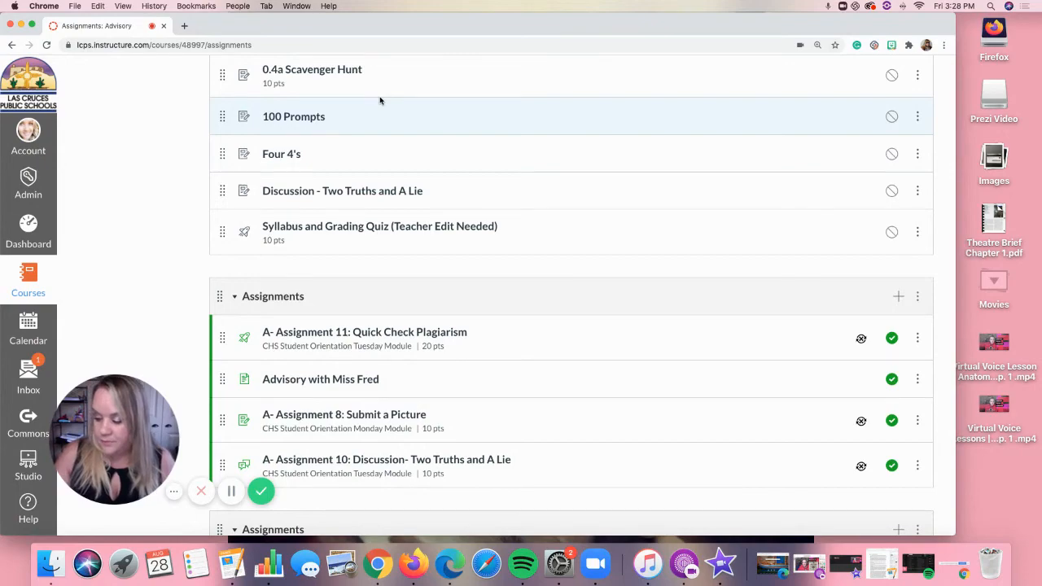
scroll(379, 100, down, 8)
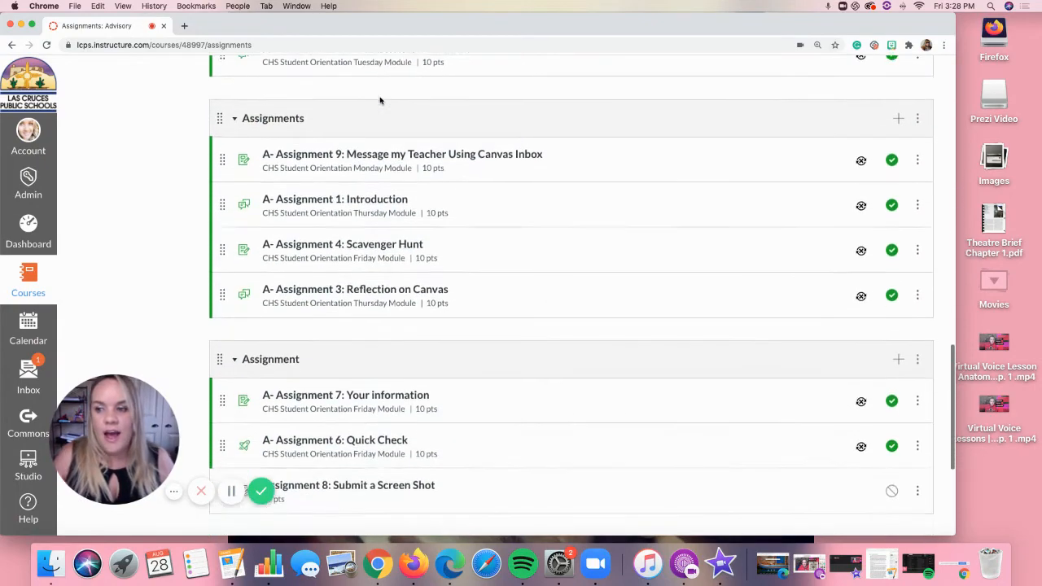
scroll(379, 100, up, 10)
scroll(379, 100, down, 2)
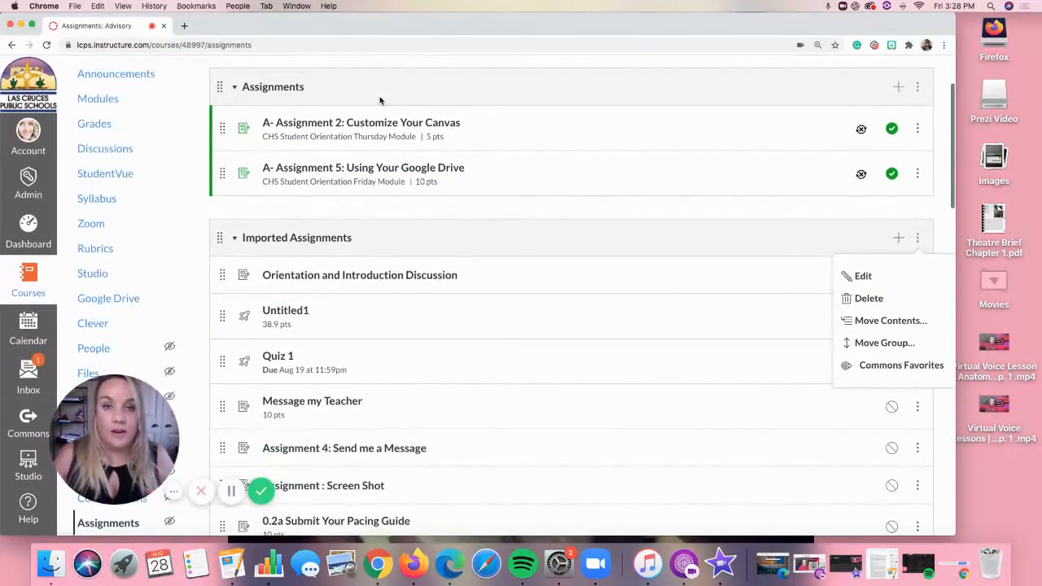